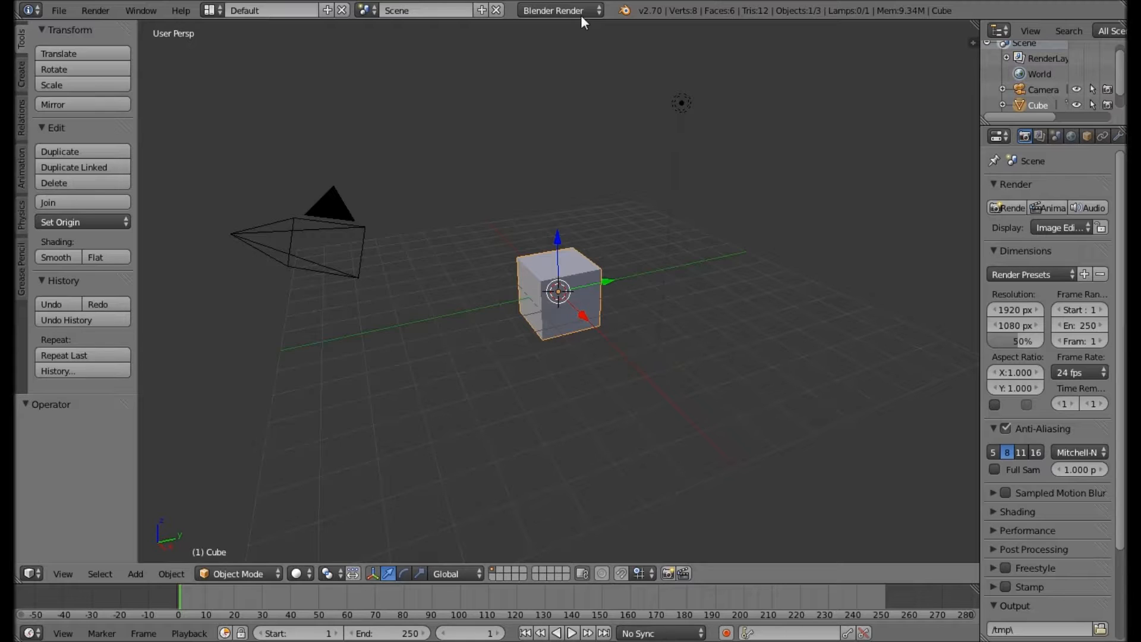
# - Switch the render engine to Cycles Render and delete all objects in the default scene
pyautogui.click(577, 12)
pyautogui.click(565, 63)
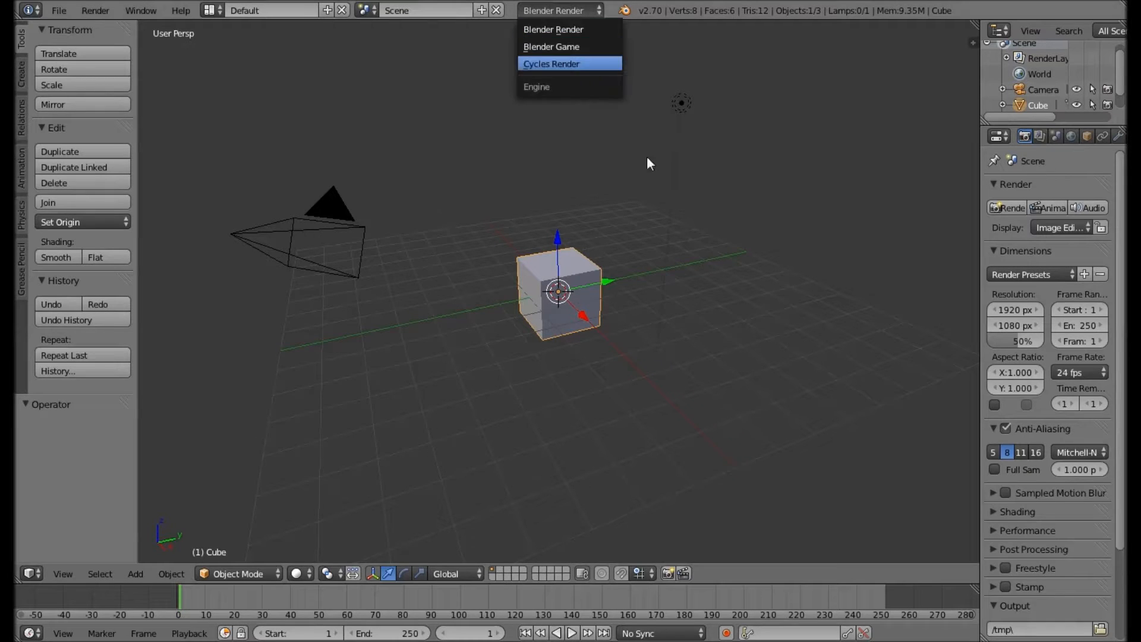
pyautogui.press('a')
pyautogui.press('a')
pyautogui.press('x')
pyautogui.click(730, 218)
# - Hide the tool shelf, then add a camera and move it up and away from the origin
pyautogui.press('t')
pyautogui.hotkey('shift', 'a')
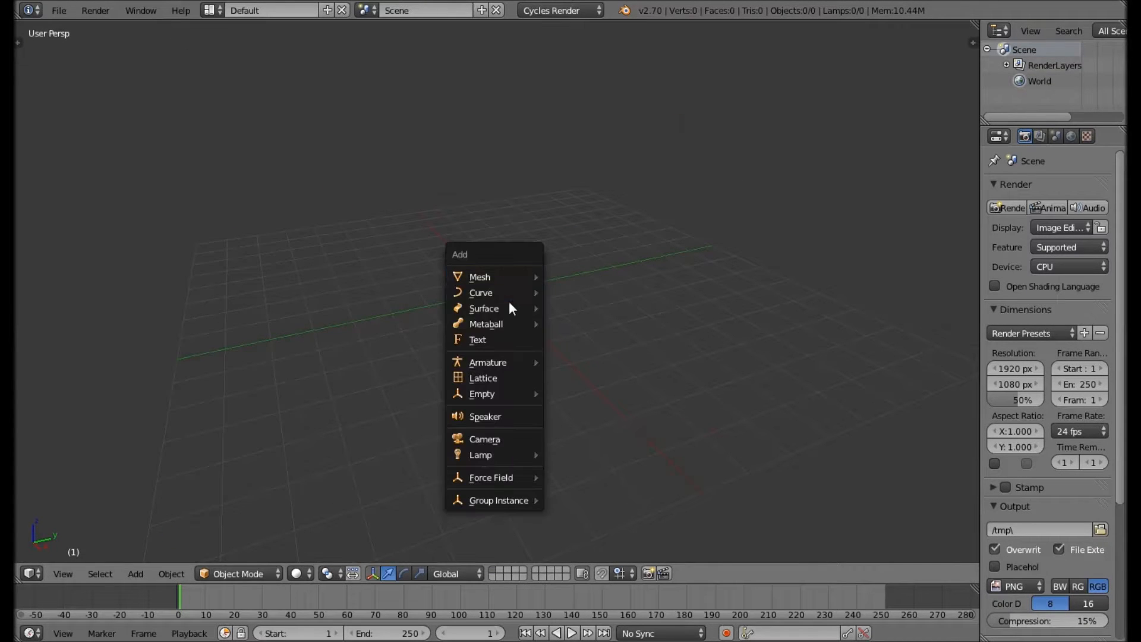
pyautogui.click(504, 440)
pyautogui.moveTo(383, 318); pyautogui.dragTo(641, 252, button='middle')
pyautogui.scroll(4, 551, 335)
pyautogui.press('g')
pyautogui.click(841, 178)
pyautogui.scroll(-4, 612, 300)
pyautogui.moveTo(616, 296); pyautogui.dragTo(600, 238, button='middle')
pyautogui.press('g')
pyautogui.click(927, 184)
pyautogui.moveTo(802, 220); pyautogui.dragTo(644, 270, button='middle')
# - Look through the camera and reposition it so the scene origin sits near the middle of the frame, leaving it deselected
pyautogui.press('KP_0')
pyautogui.press('g')
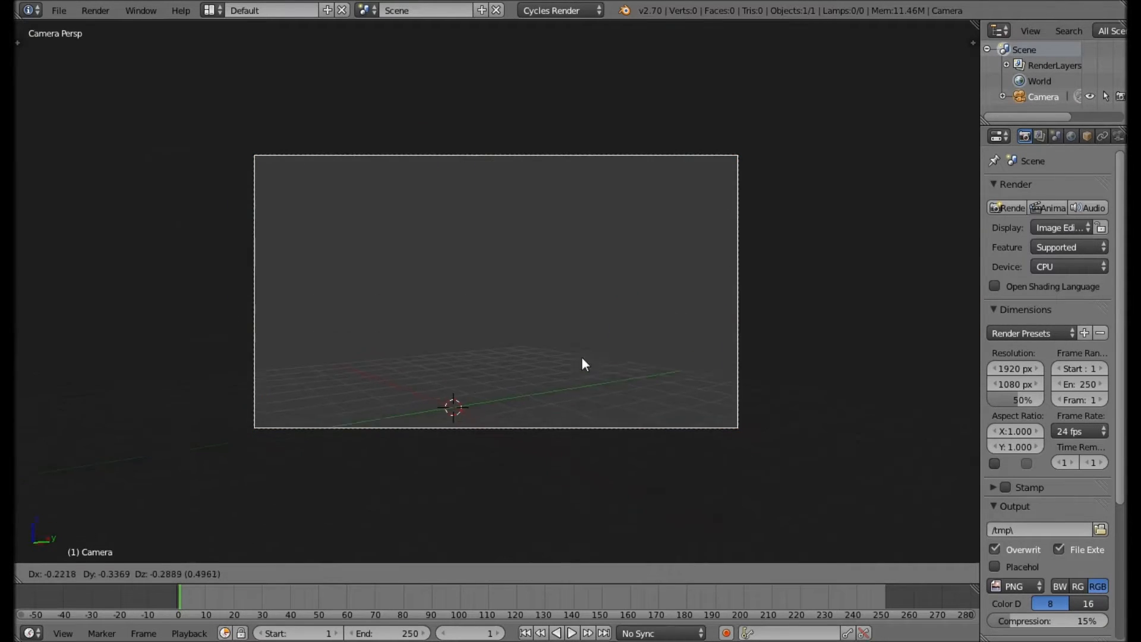
pyautogui.click(565, 404)
pyautogui.press('g')
pyautogui.click(583, 419)
pyautogui.press('a')
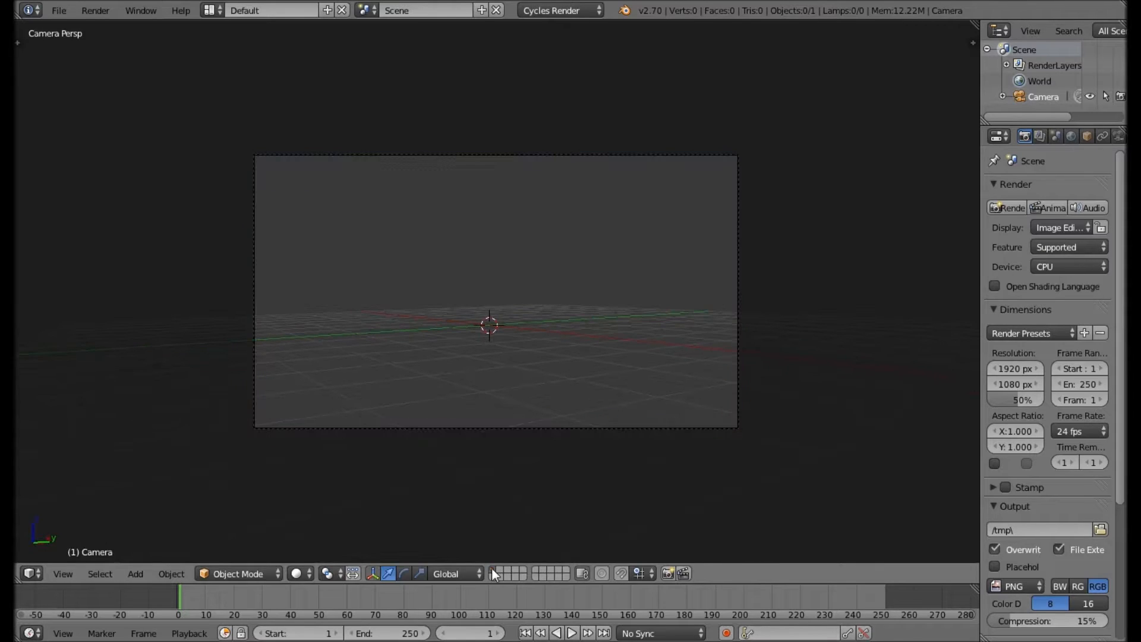
# - Enlarge the timeline area to about half the window height and split the 3D view into two side-by-side views
pyautogui.moveTo(476, 574); pyautogui.dragTo(471, 330)
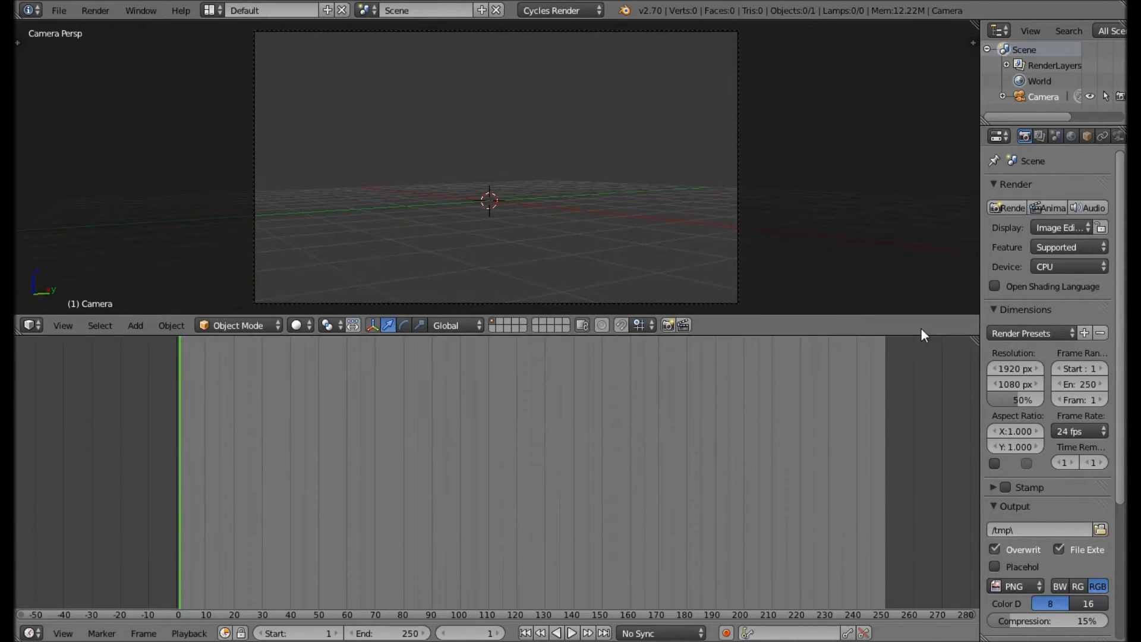
pyautogui.moveTo(972, 24); pyautogui.dragTo(672, 121)
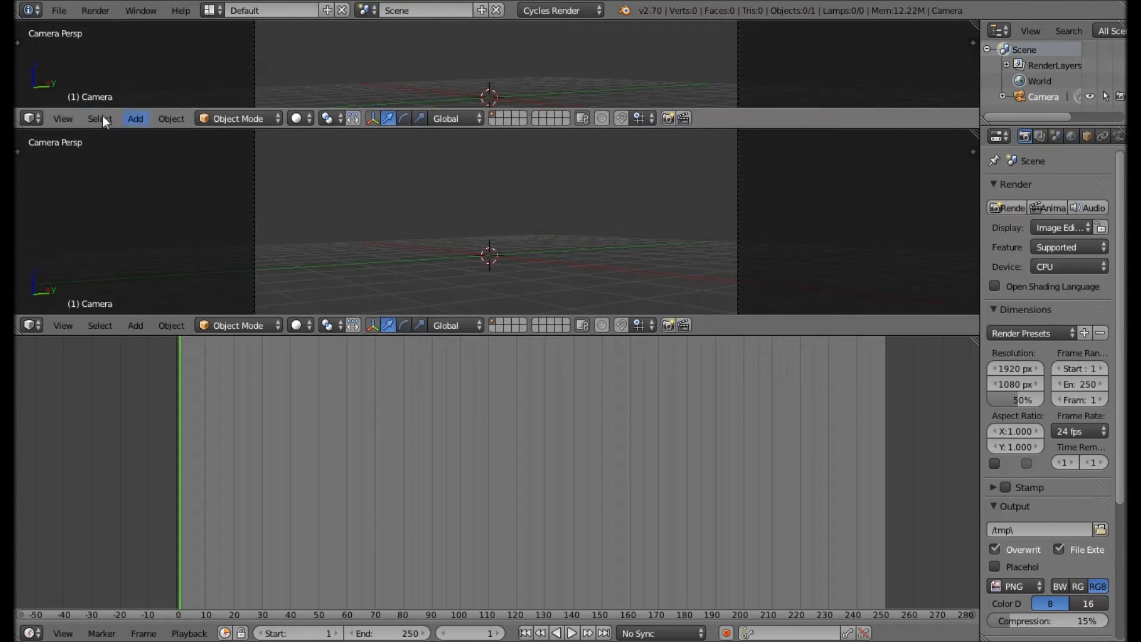
pyautogui.moveTo(18, 187); pyautogui.dragTo(19, 191)
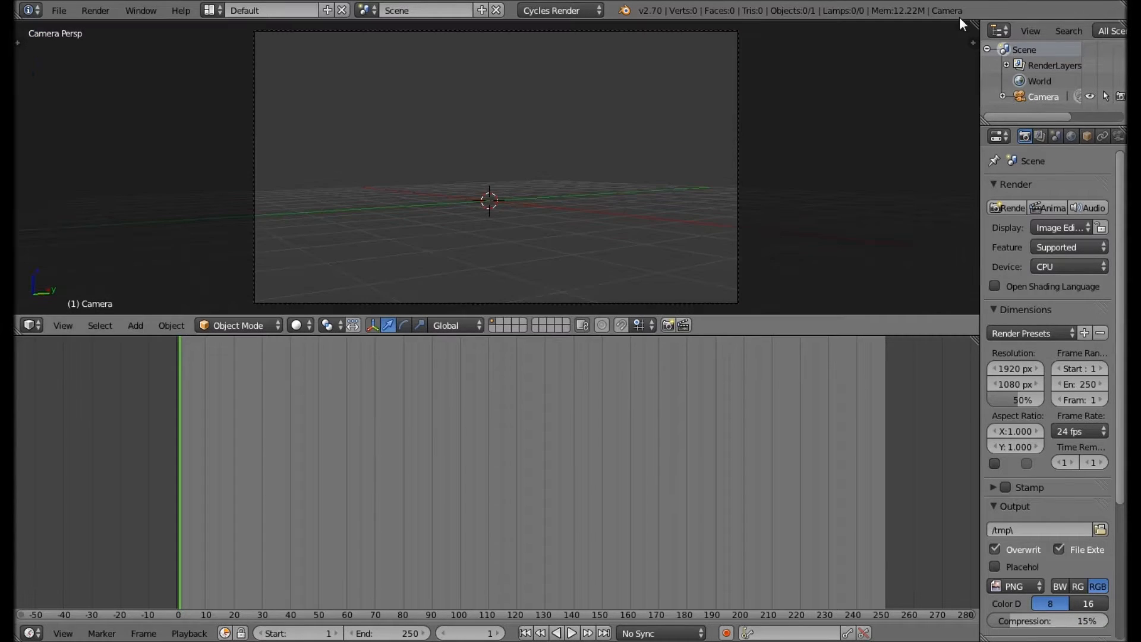
pyautogui.moveTo(973, 25); pyautogui.dragTo(522, 55)
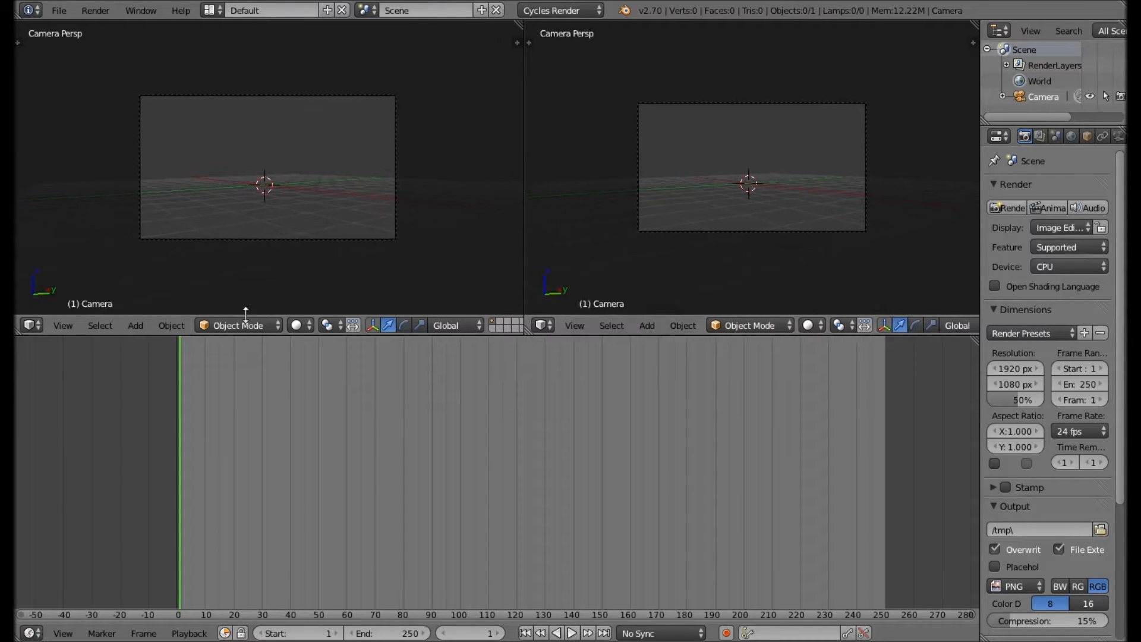
# - Change the timeline area to a Node Editor and set one 3D view to Rendered shading
pyautogui.click(31, 633)
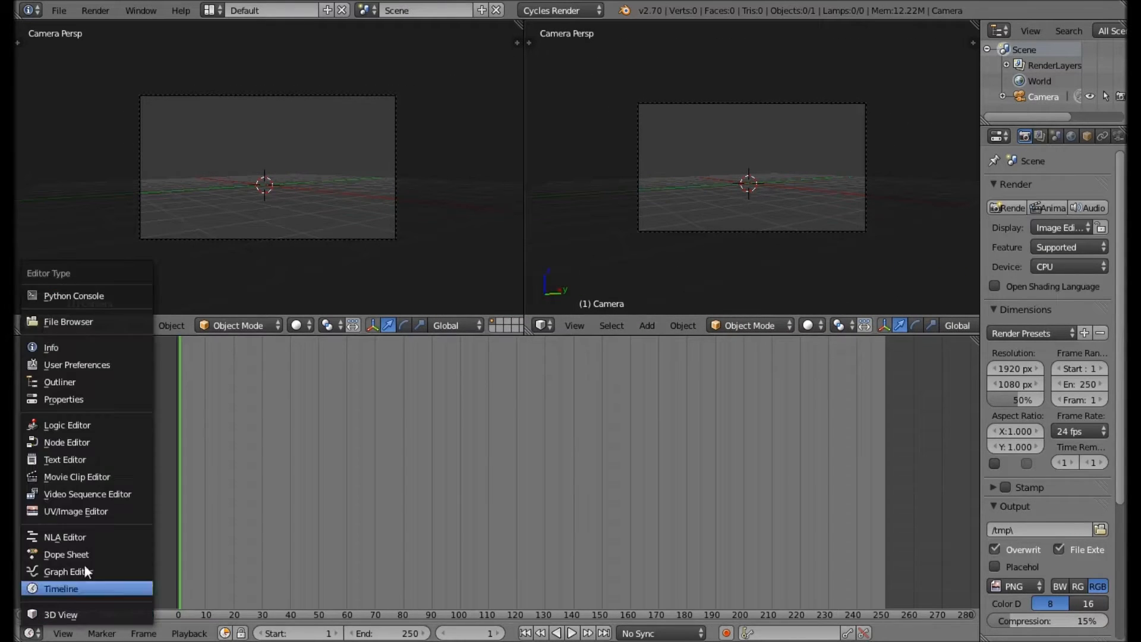
pyautogui.click(85, 440)
pyautogui.click(300, 325)
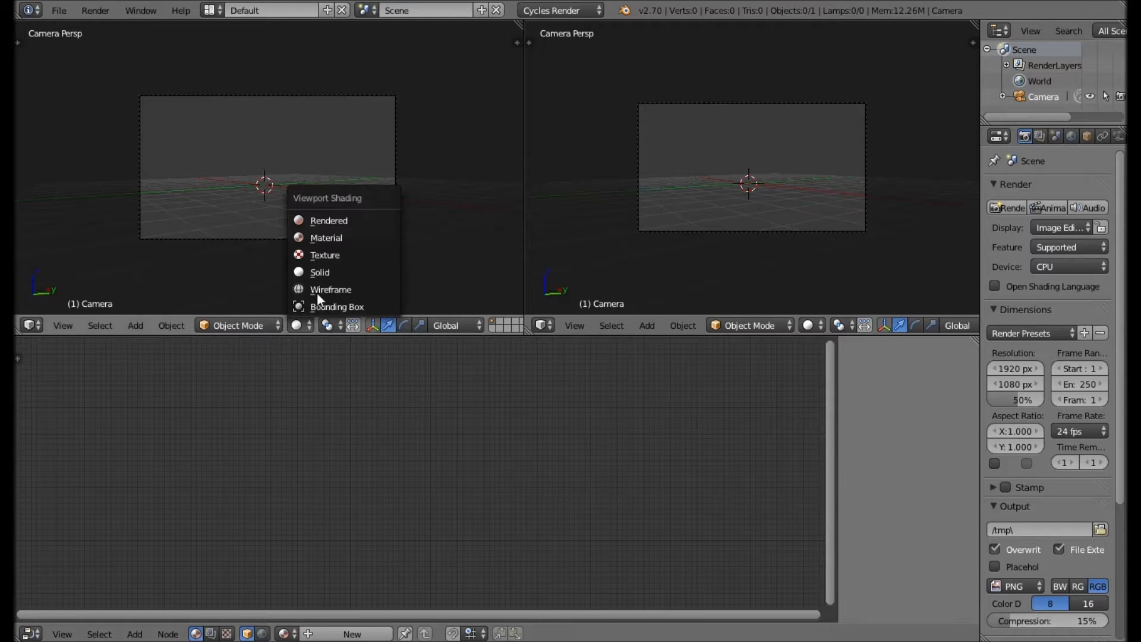
pyautogui.click(350, 192)
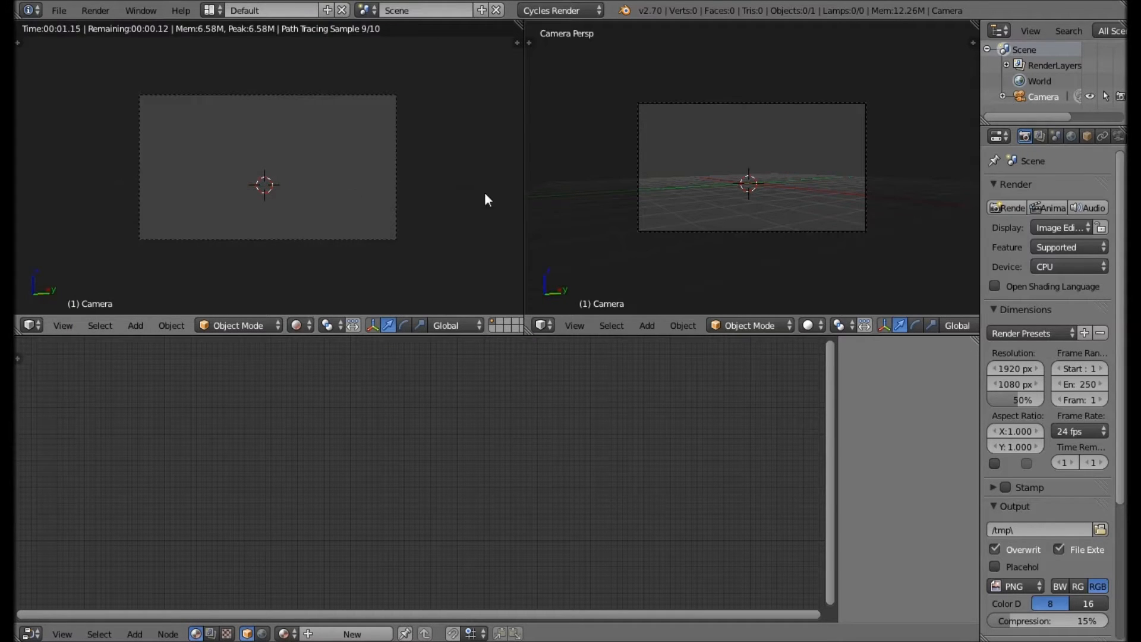
# - Set the Cycles render device to GPU Compute
pyautogui.click(1060, 265)
pyautogui.click(1054, 231)
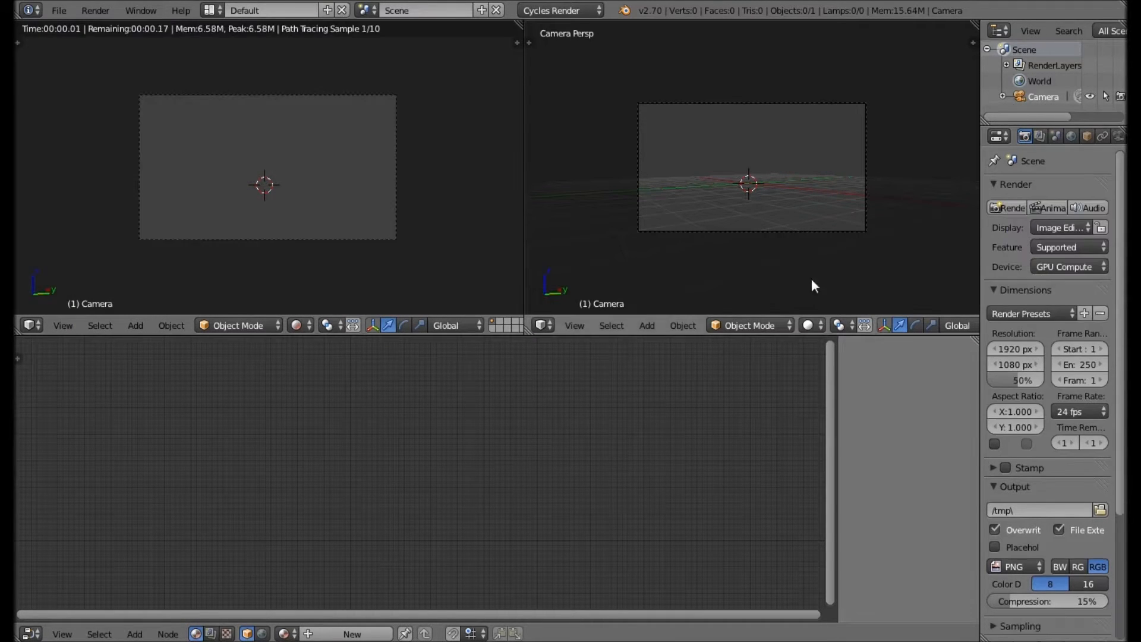
pyautogui.scroll(3, 360, 177)
pyautogui.scroll(-1, 350, 181)
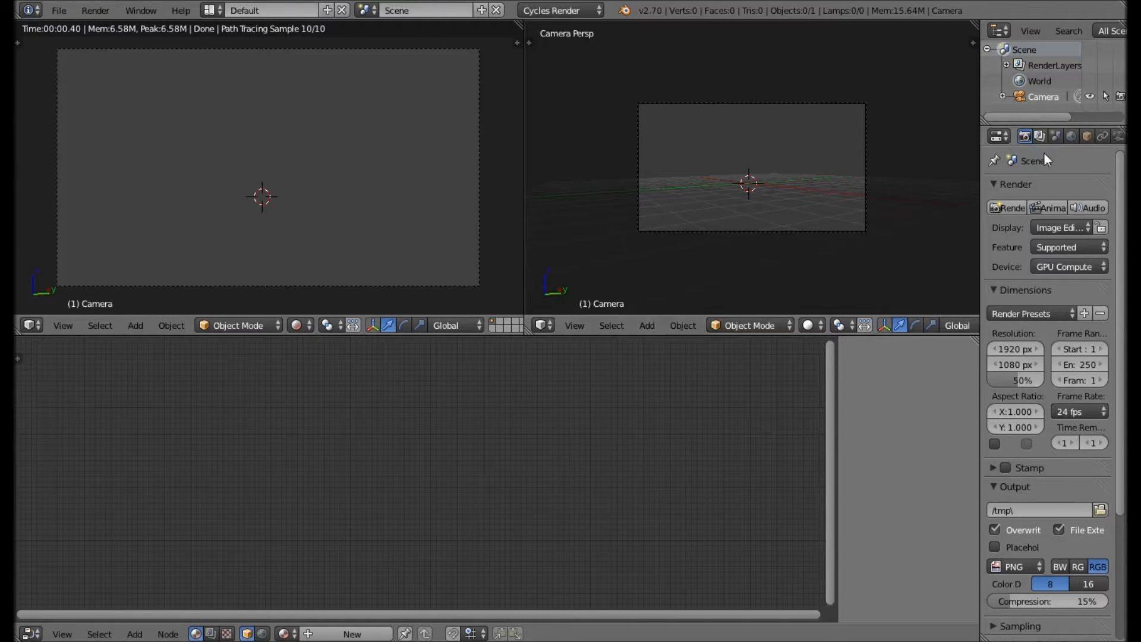
# - Enable nodes for the world surface and assign an Environment Texture to the background color
pyautogui.click(1069, 136)
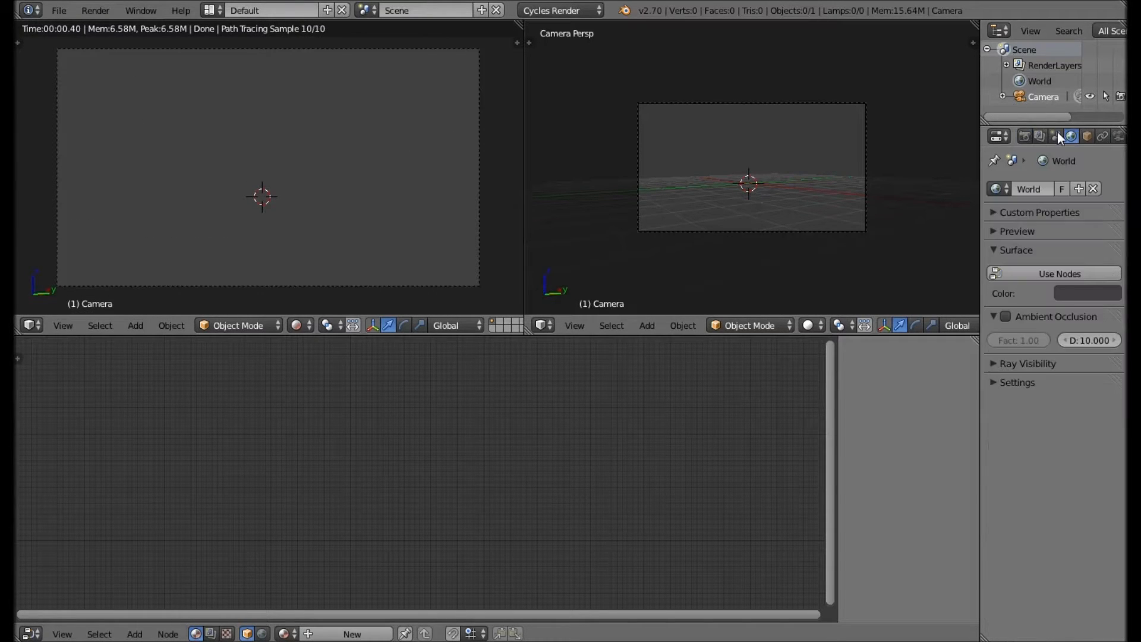
pyautogui.click(1042, 267)
pyautogui.click(1112, 301)
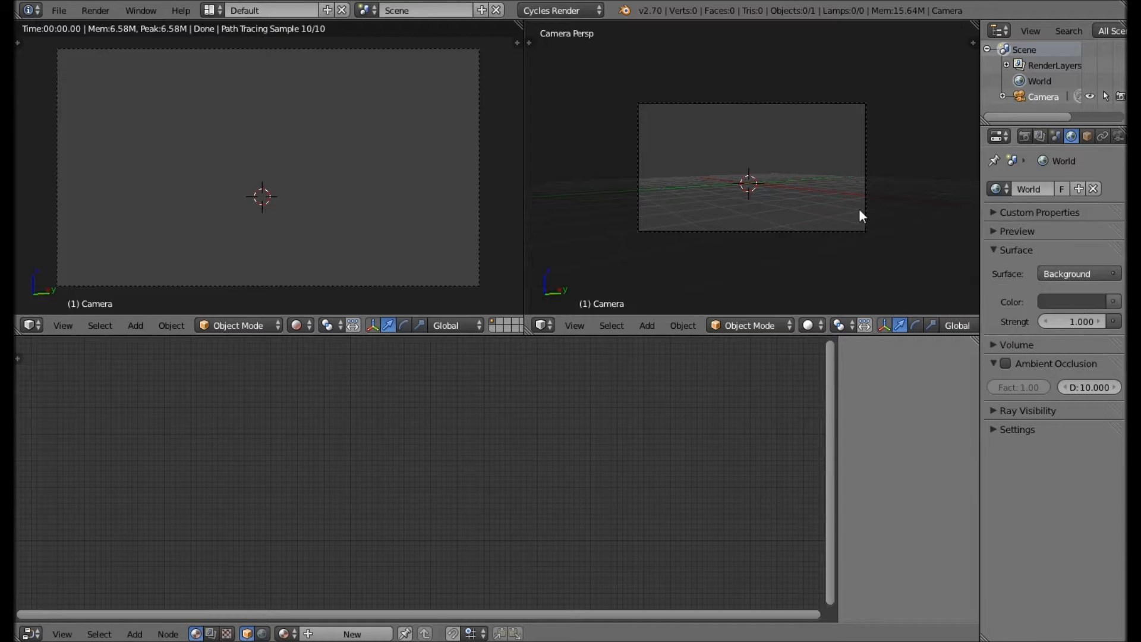
pyautogui.click(816, 214)
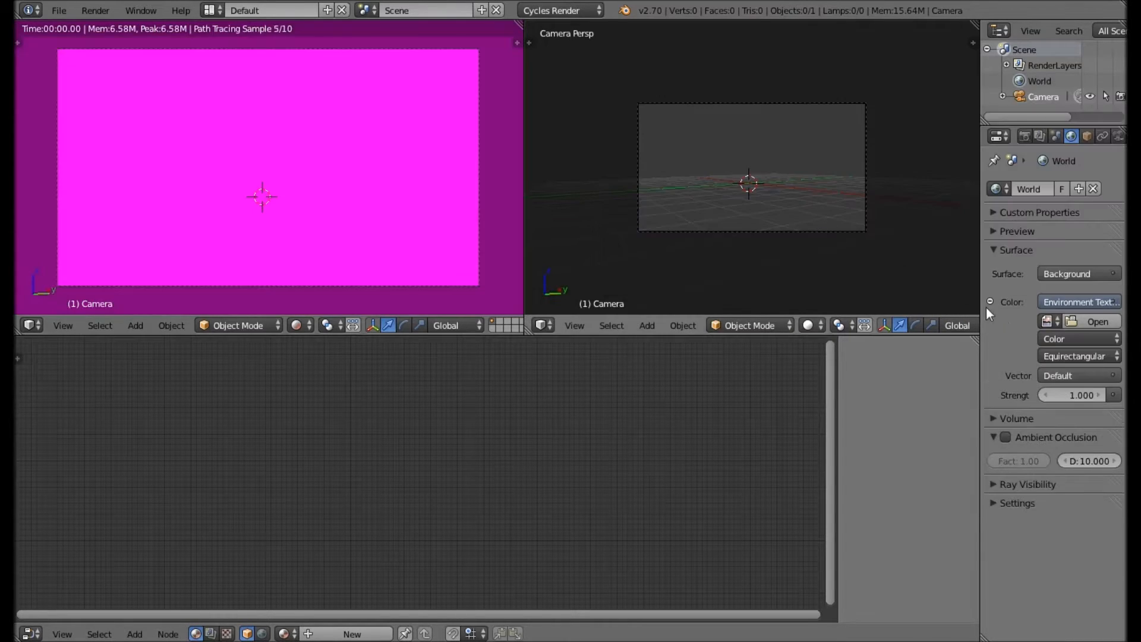
# - Load studio032.exr from the hdri (1) folder inside BLender Files as the environment image
pyautogui.click(1096, 322)
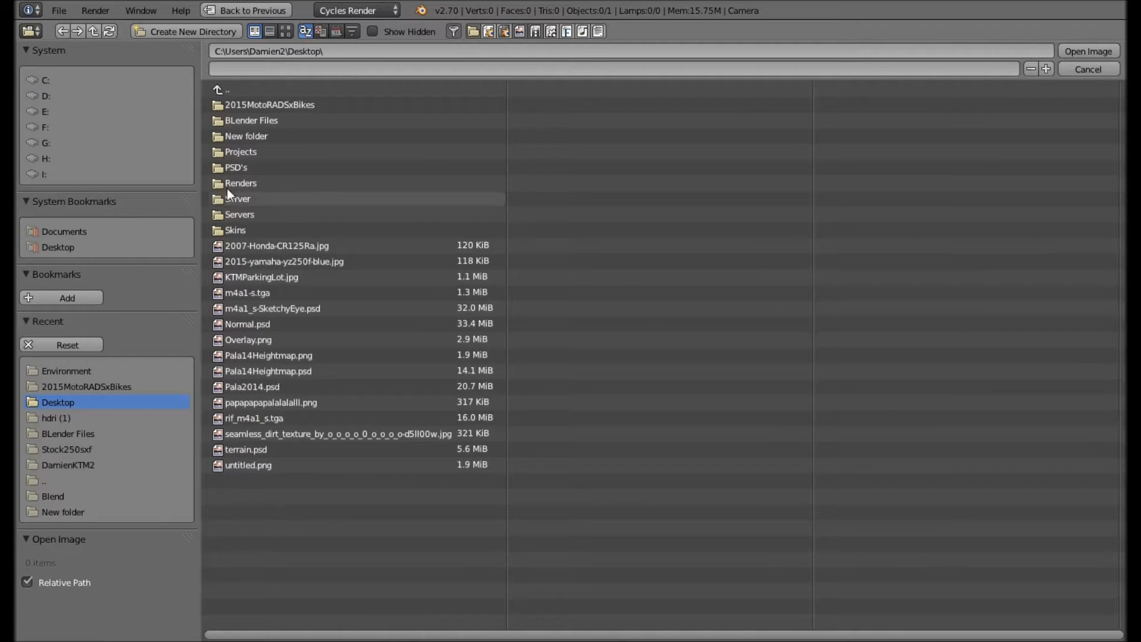
pyautogui.click(277, 120)
pyautogui.click(254, 245)
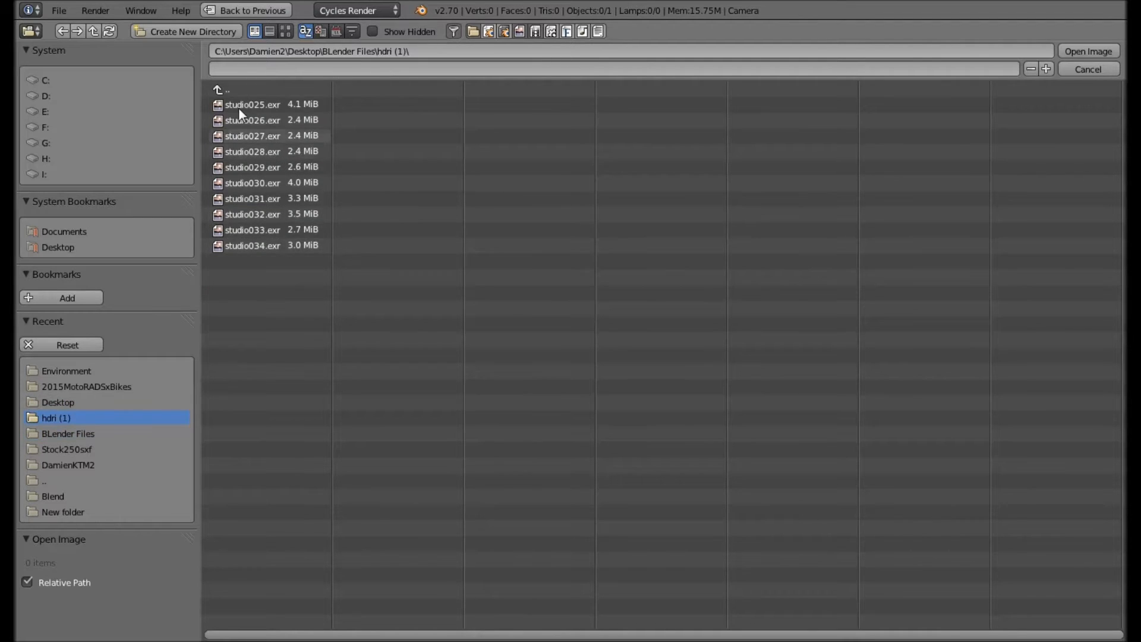
pyautogui.doubleClick(266, 213)
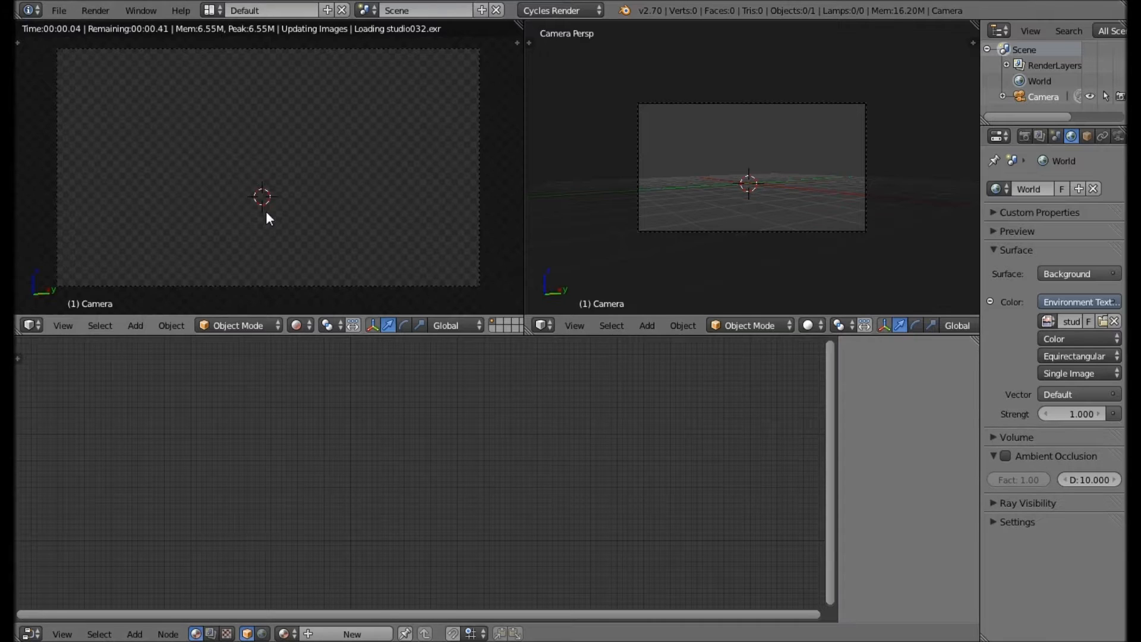
# - Add a cube mesh at the scene origin within the rendered HDRI environment
pyautogui.scroll(-3, 262, 216)
pyautogui.moveTo(234, 196); pyautogui.dragTo(368, 208, button='middle')
pyautogui.moveTo(298, 214); pyautogui.dragTo(293, 115, button='middle')
pyautogui.hotkey('shift', 'a')
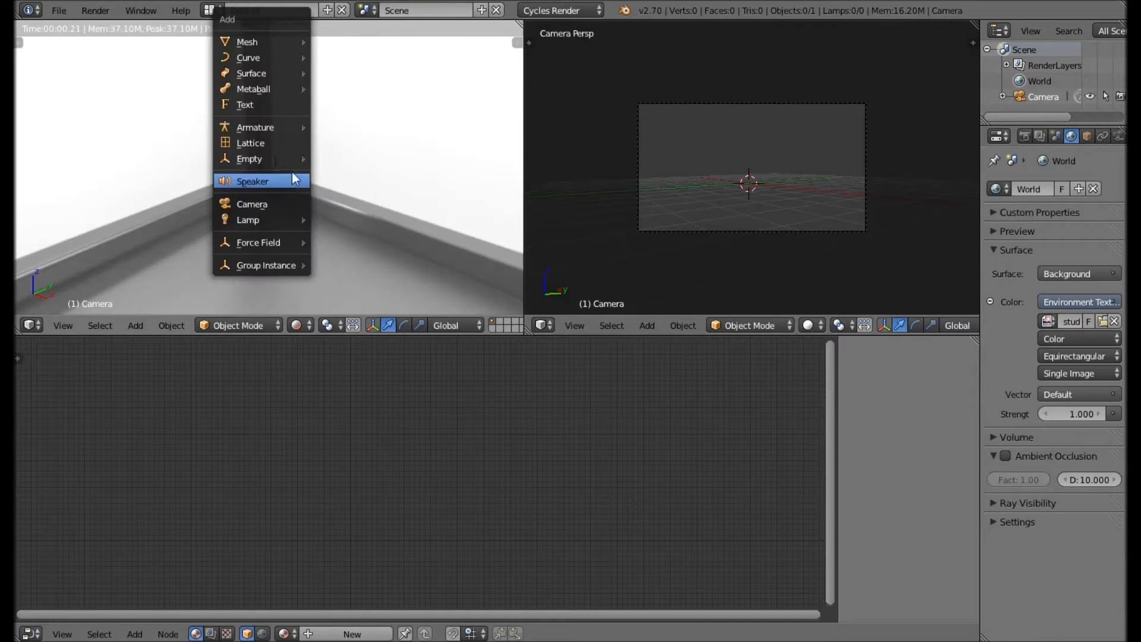
pyautogui.moveTo(263, 41)
pyautogui.click(347, 58)
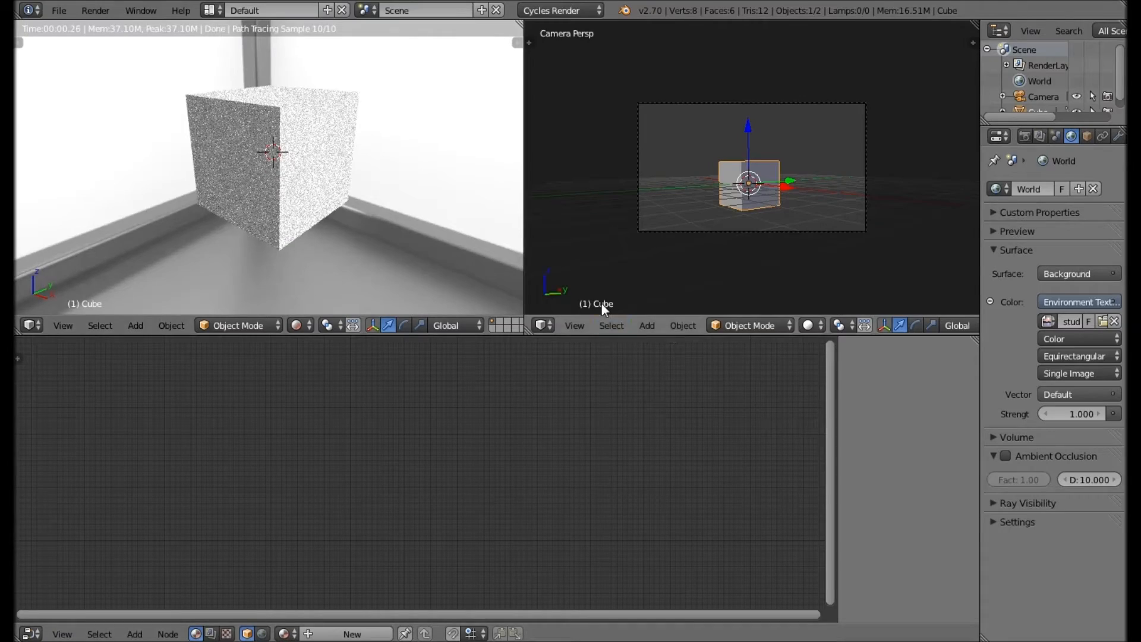
pyautogui.moveTo(401, 198); pyautogui.dragTo(359, 204, button='middle')
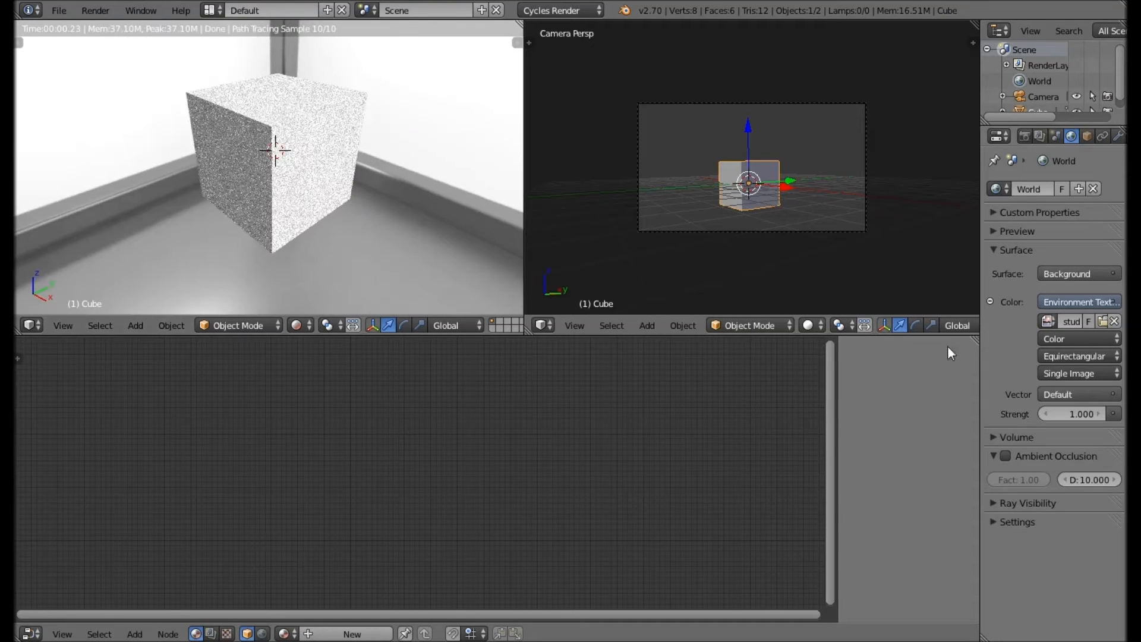
# - Show the world's node tree in the Node Editor and reposition the Background node between its neighbours
pyautogui.click(262, 634)
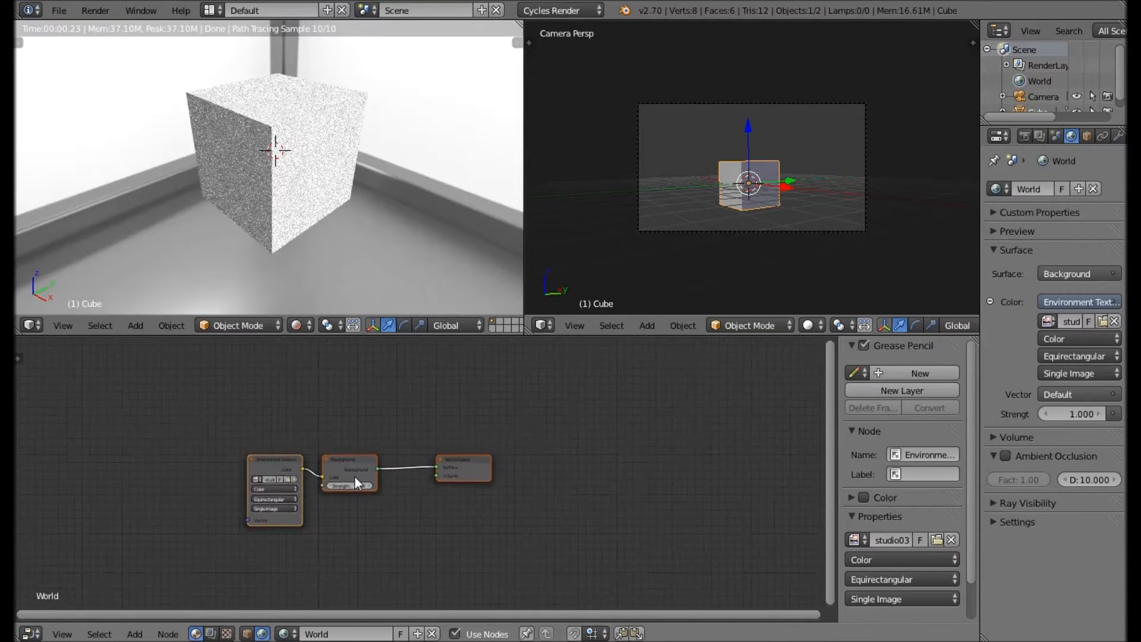
pyautogui.scroll(9, 354, 475)
pyautogui.press('a')
pyautogui.moveTo(319, 450); pyautogui.dragTo(361, 445)
pyautogui.press('a')
pyautogui.scroll(-1, 333, 505)
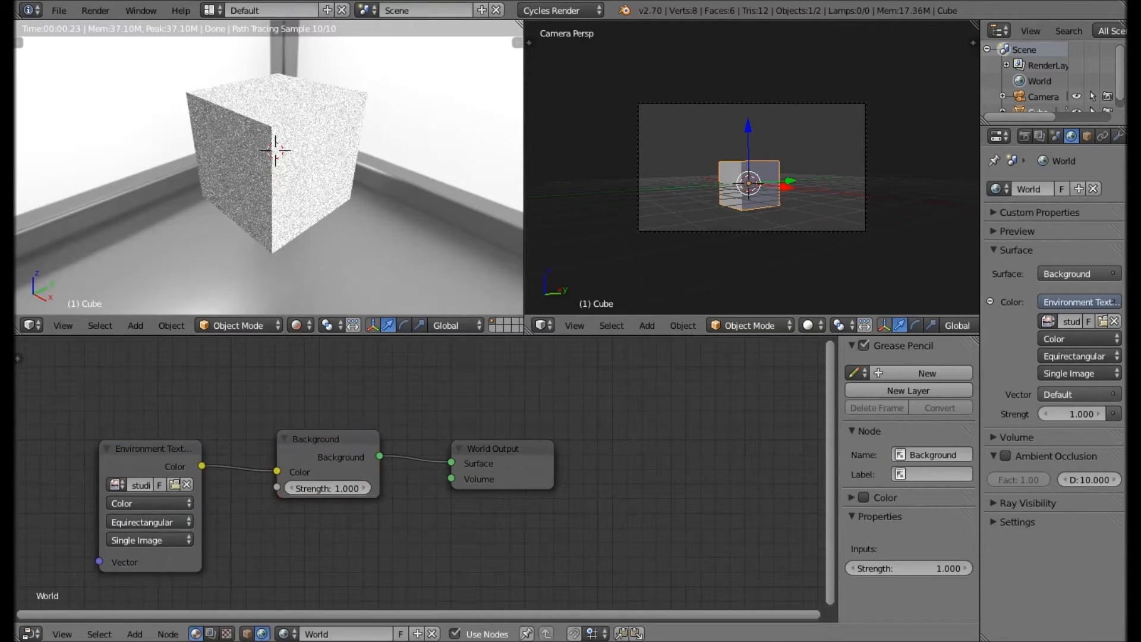
# - Add a Texture Coordinate node and place it well before the Environment Texture node
pyautogui.scroll(-2, 255, 461)
pyautogui.moveTo(390, 447); pyautogui.dragTo(427, 452, button='middle')
pyautogui.scroll(4, 527, 450)
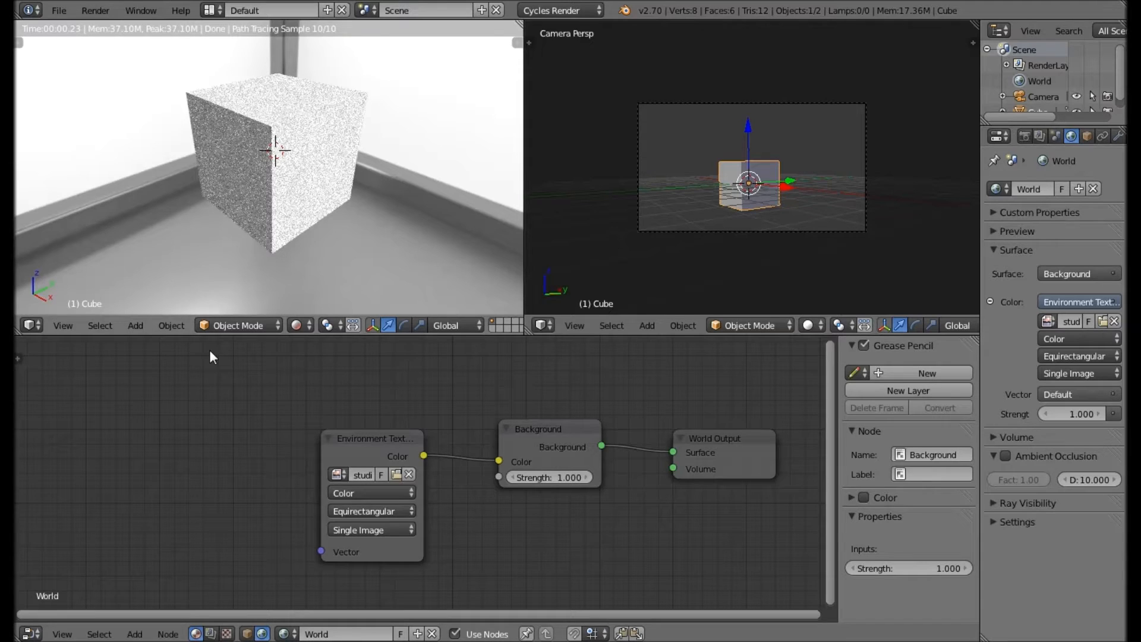
pyautogui.moveTo(345, 481); pyautogui.dragTo(445, 443, button='middle')
pyautogui.hotkey('shift', 'a')
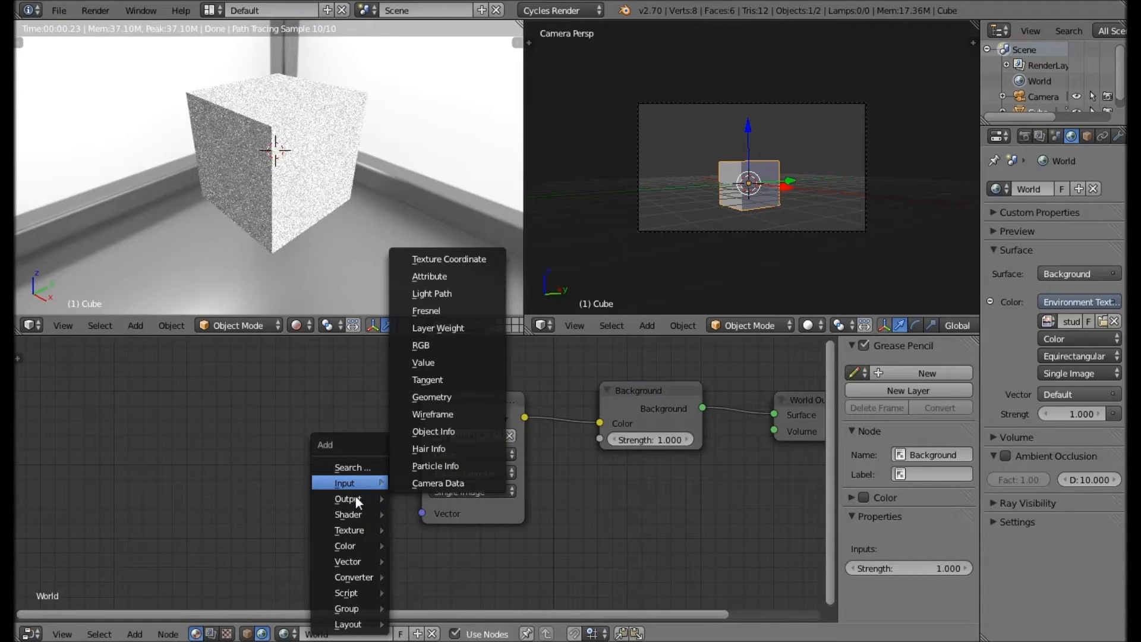
pyautogui.moveTo(359, 568)
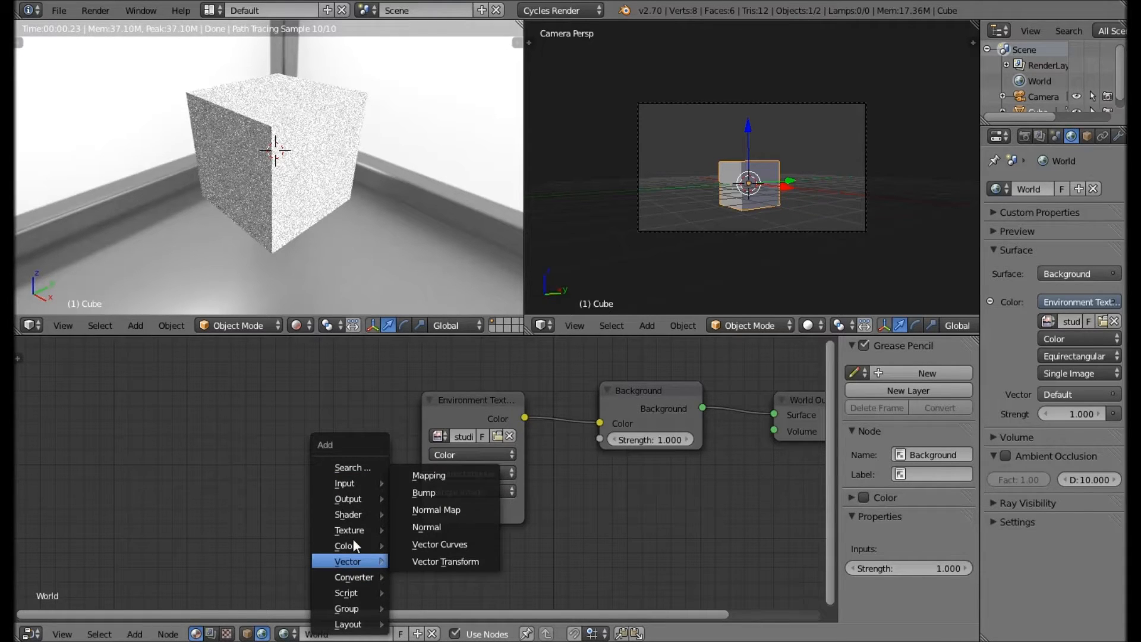
pyautogui.moveTo(356, 484)
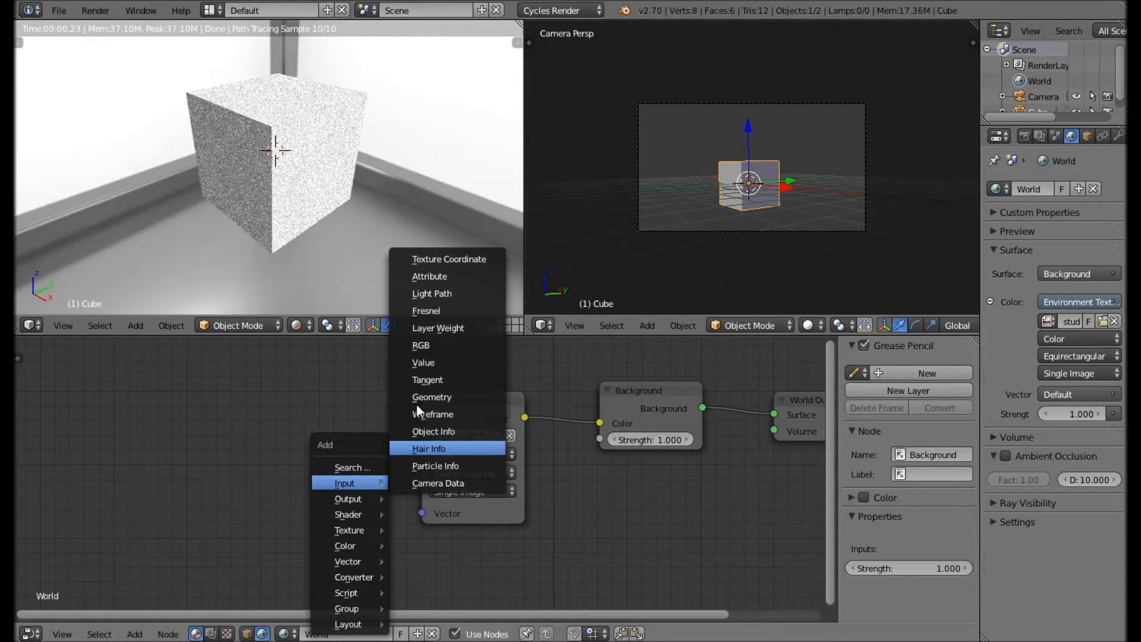
pyautogui.click(470, 257)
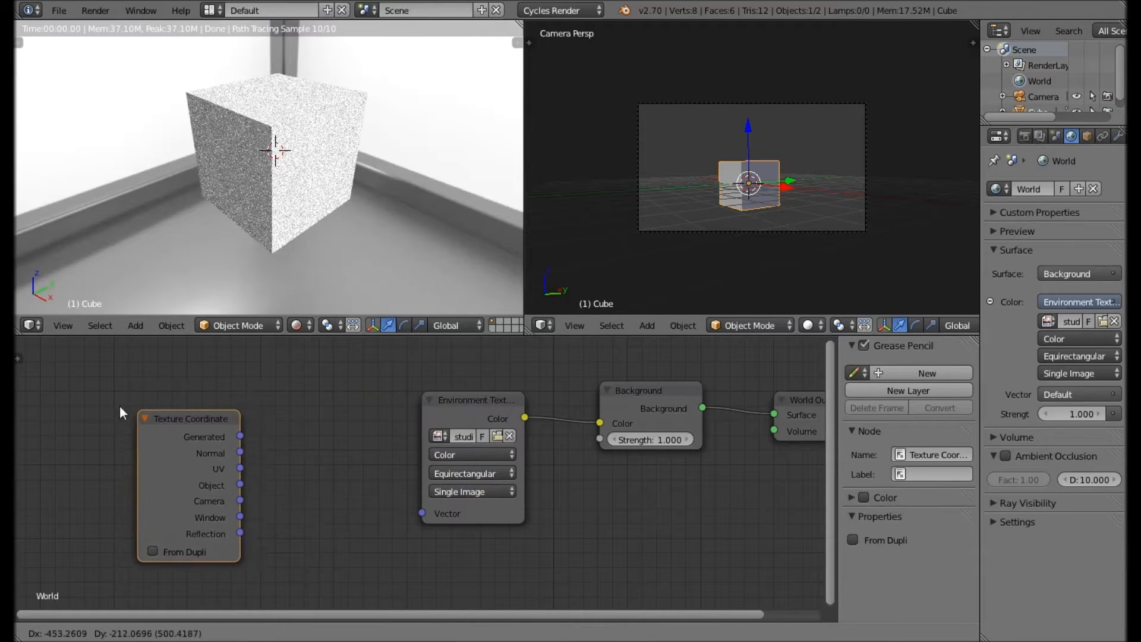
pyautogui.click(26, 389)
# - Add a Mapping node and link it between the Texture Coordinate's Generated output and the Environment Texture's Vector input
pyautogui.hotkey('shift', 'a')
pyautogui.moveTo(233, 435)
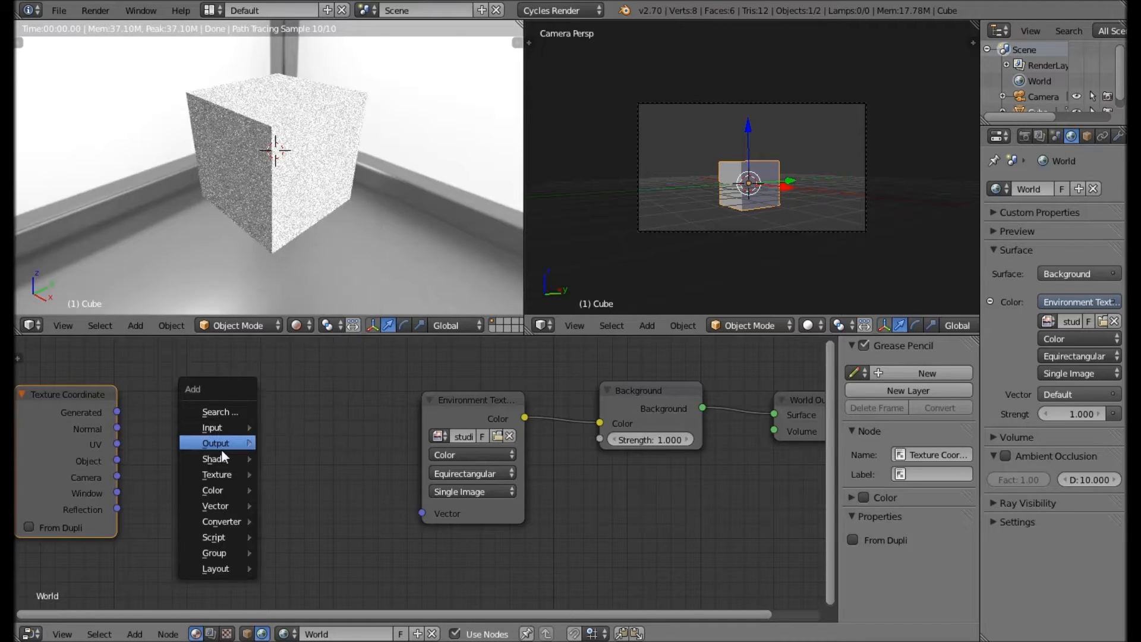
pyautogui.moveTo(223, 467)
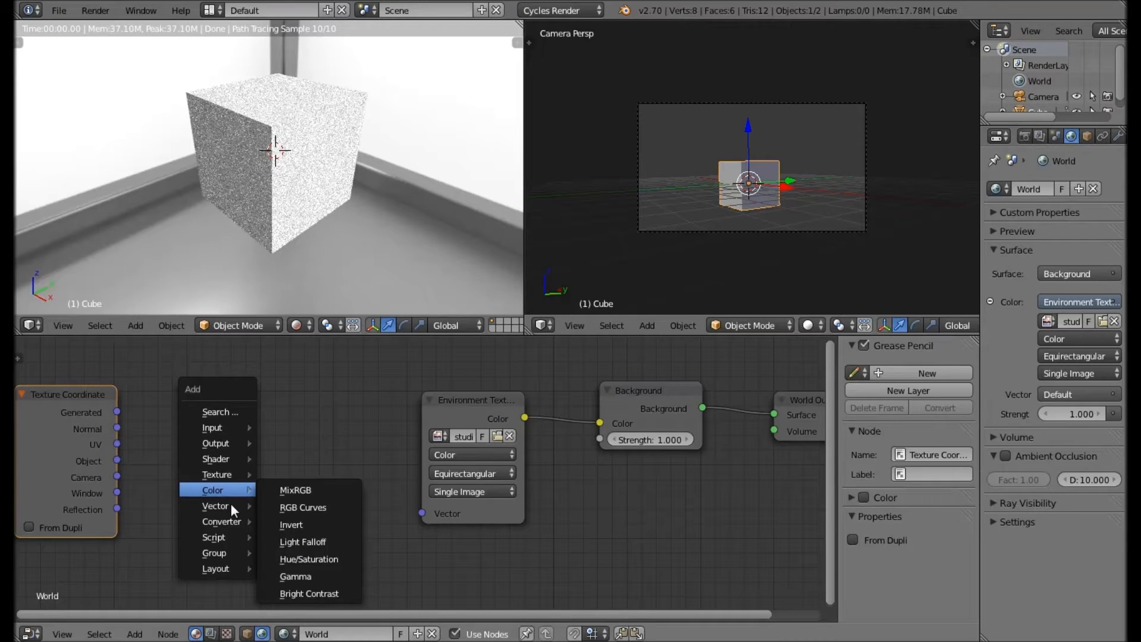
pyautogui.moveTo(230, 503)
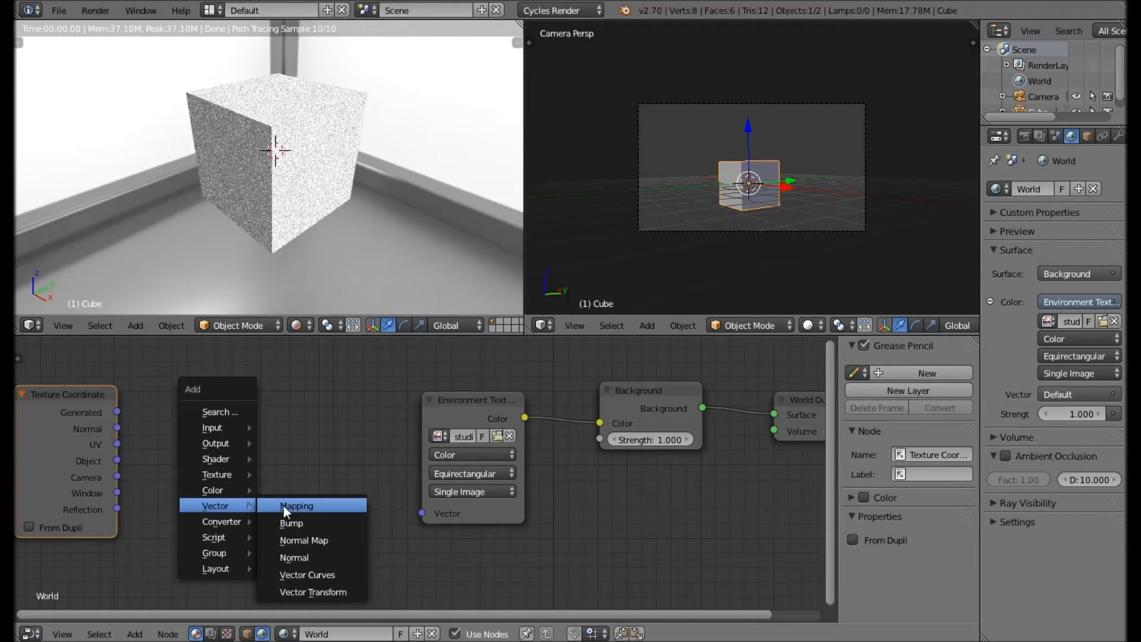
pyautogui.click(286, 505)
pyautogui.moveTo(155, 408); pyautogui.dragTo(173, 400)
pyautogui.moveTo(115, 413); pyautogui.dragTo(151, 564)
pyautogui.moveTo(386, 403); pyautogui.dragTo(422, 513)
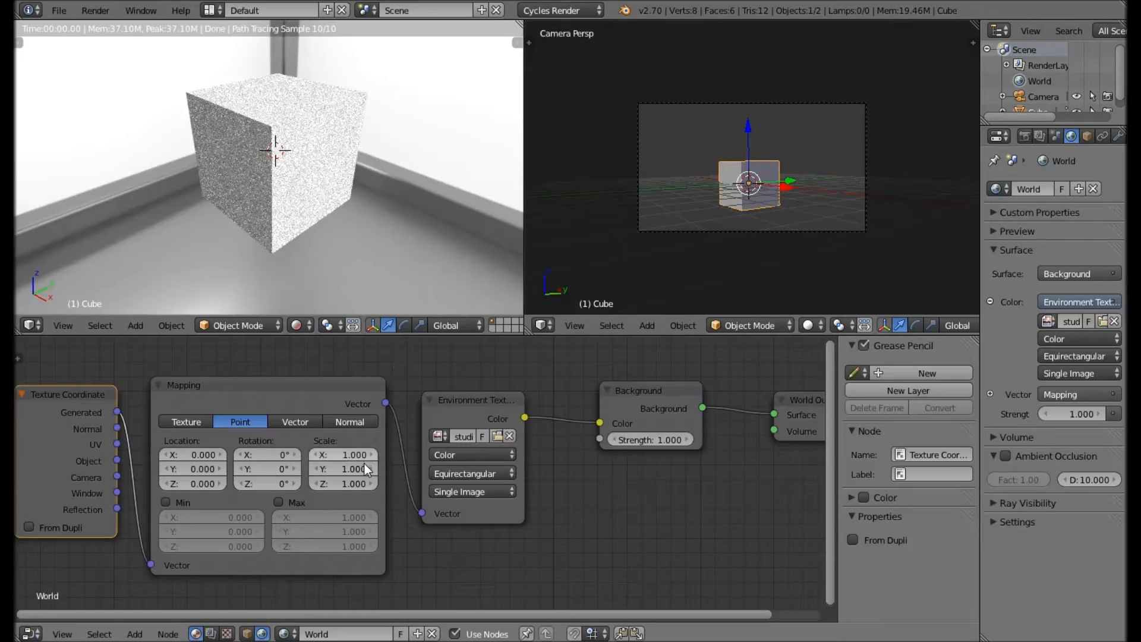
# - Set the Mapping node's Z rotation to -329° and the world background strength to 5
pyautogui.moveTo(299, 481)
pyautogui.mouseDown()
pyautogui.moveTo(169, 481)
pyautogui.moveTo(289, 482)
pyautogui.mouseUp()
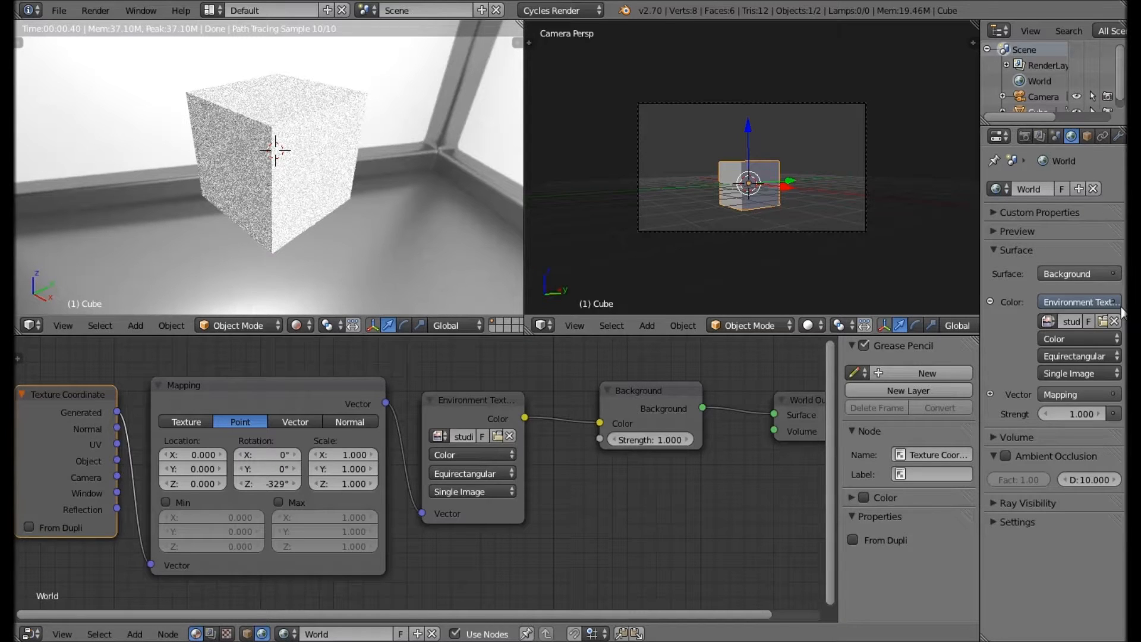
pyautogui.click(1081, 416)
pyautogui.write('5')
pyautogui.press('Return')
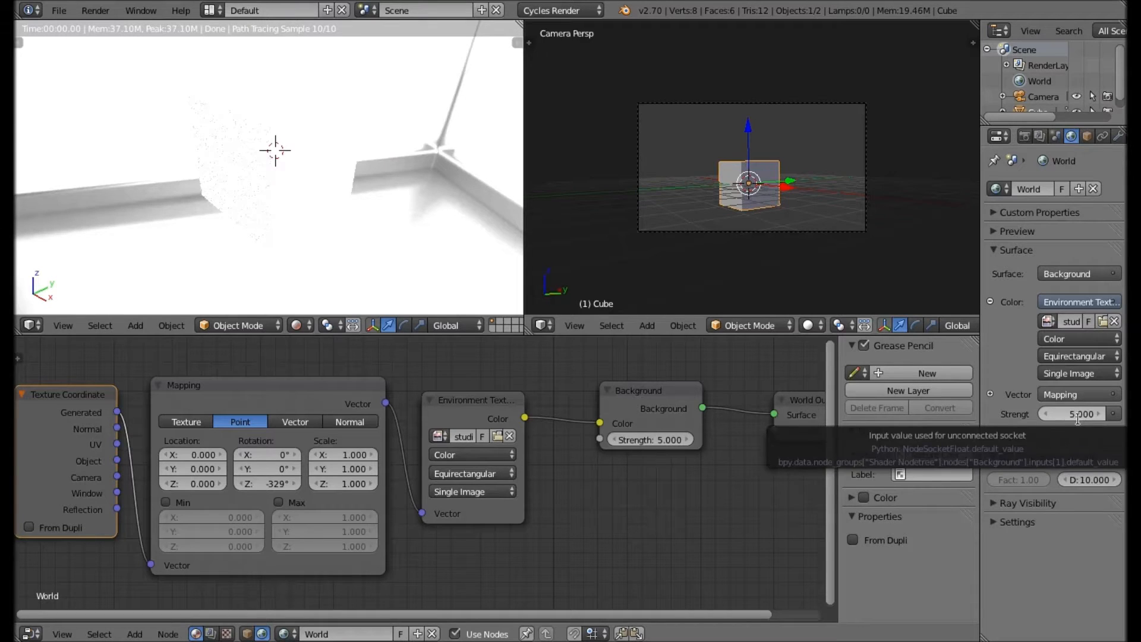
# - Try world background strengths of 2 and 1, and settle on 1.25
pyautogui.click(1079, 414)
pyautogui.write('2')
pyautogui.press('Return')
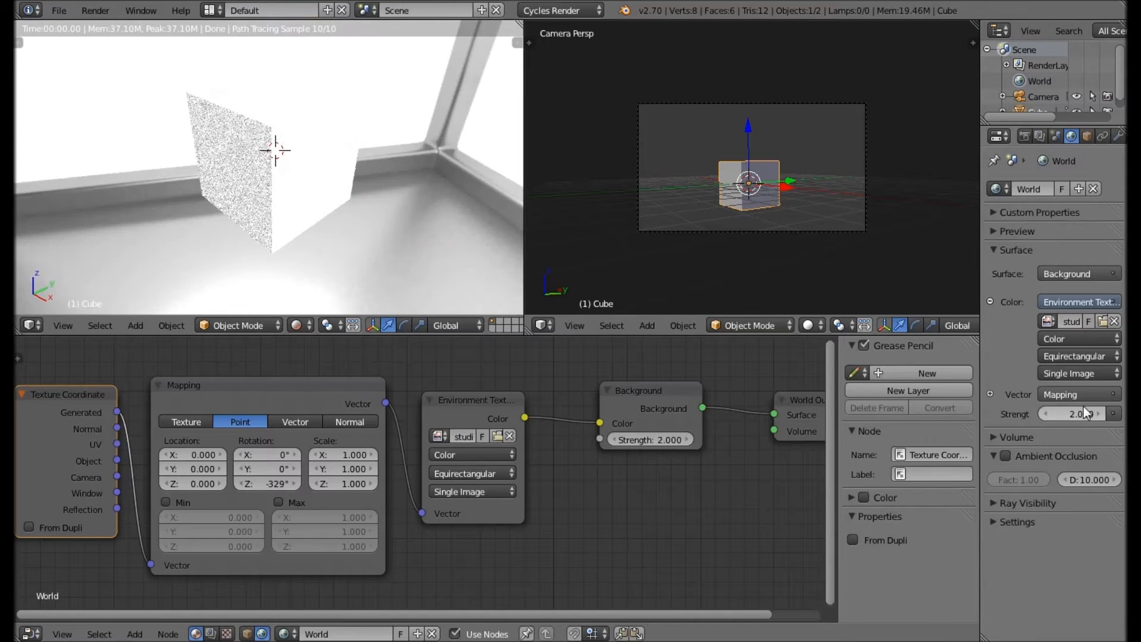
pyautogui.click(1065, 414)
pyautogui.write('1')
pyautogui.press('Return')
pyautogui.click(1063, 416)
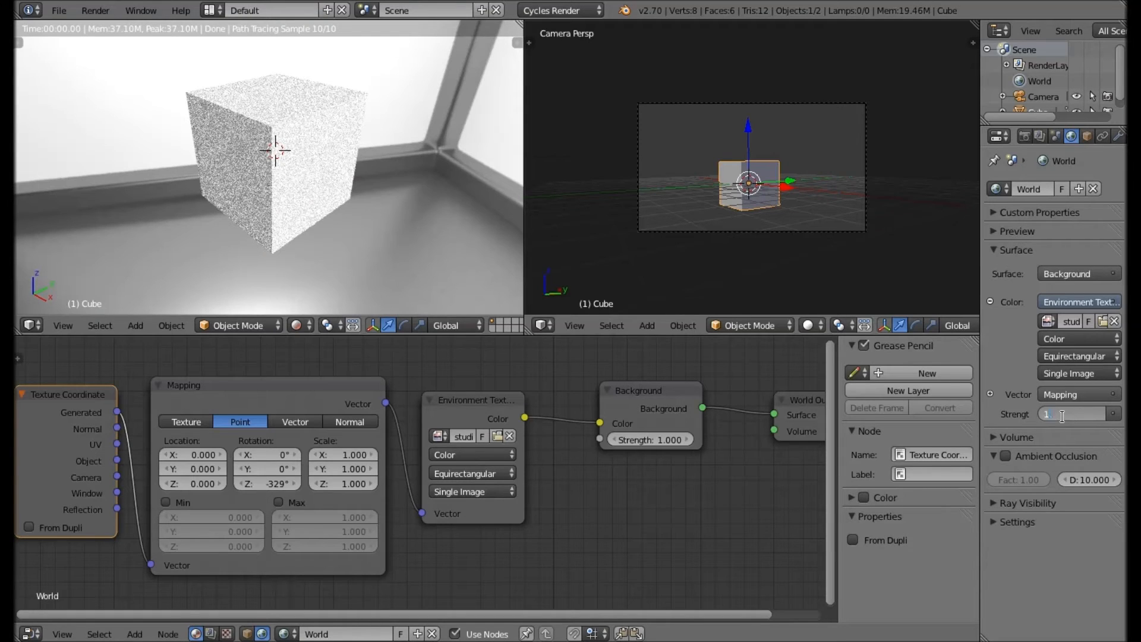
pyautogui.write('1.25')
pyautogui.press('Return')
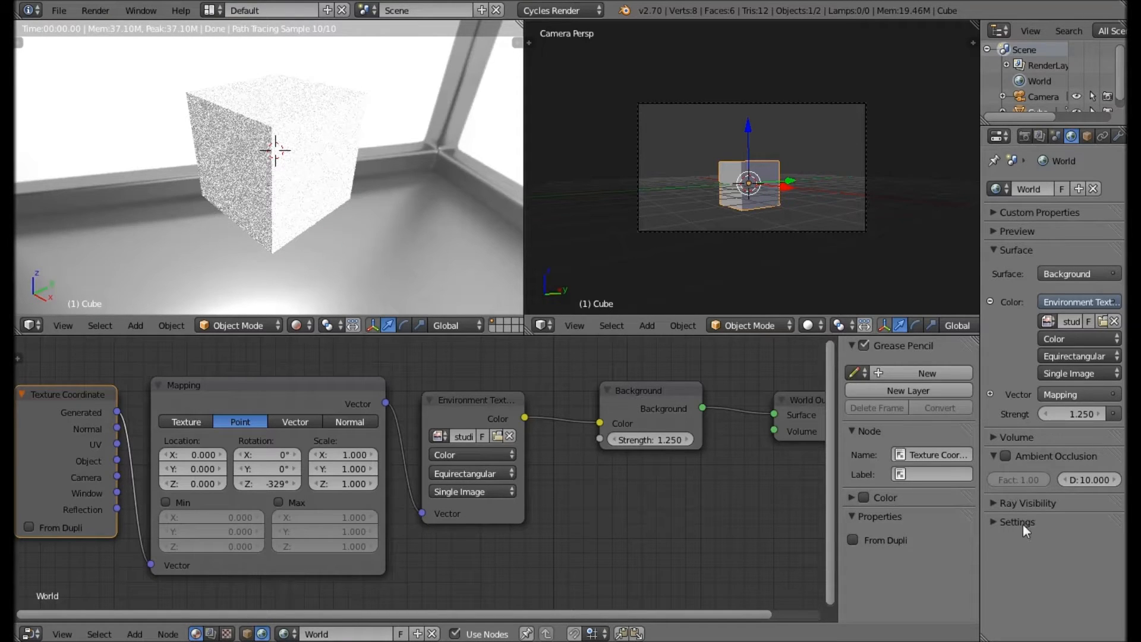
# - Enable Multiple Importance Sample in the world settings and set its map resolution to 2048
pyautogui.click(1019, 522)
pyautogui.click(1010, 545)
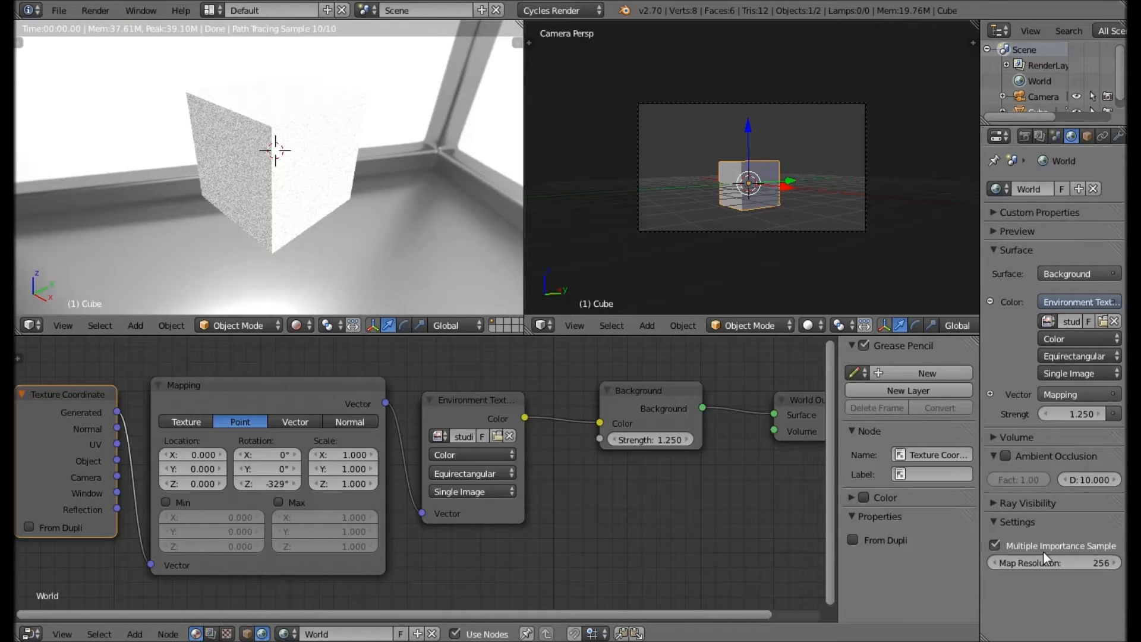
pyautogui.click(1066, 555)
pyautogui.write('2048')
pyautogui.press('Return')
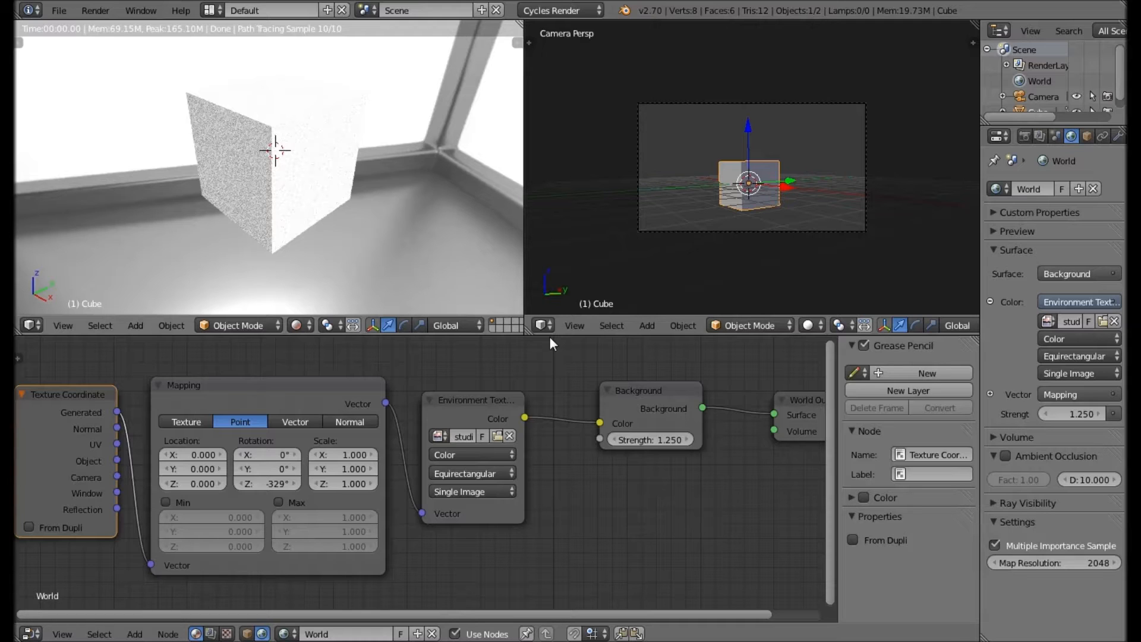
# - Toggle Multiple Importance Sample off and on repeatedly to compare the noise on the rendered cube, ending with it enabled
pyautogui.click(994, 546)
pyautogui.click(994, 547)
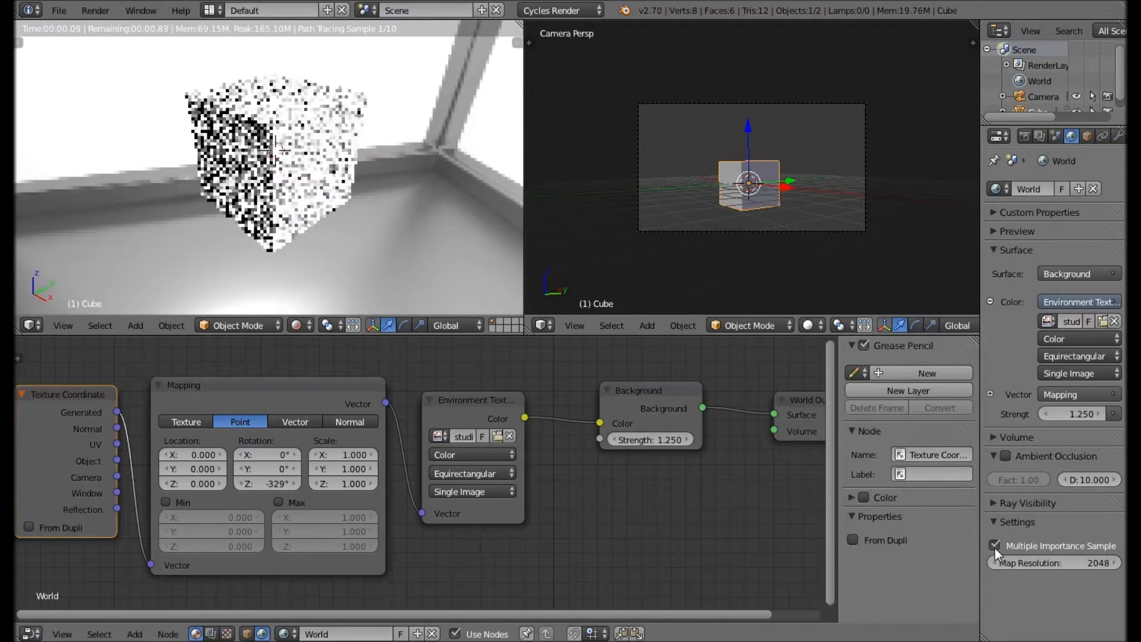
pyautogui.click(995, 547)
pyautogui.click(994, 546)
pyautogui.click(994, 546)
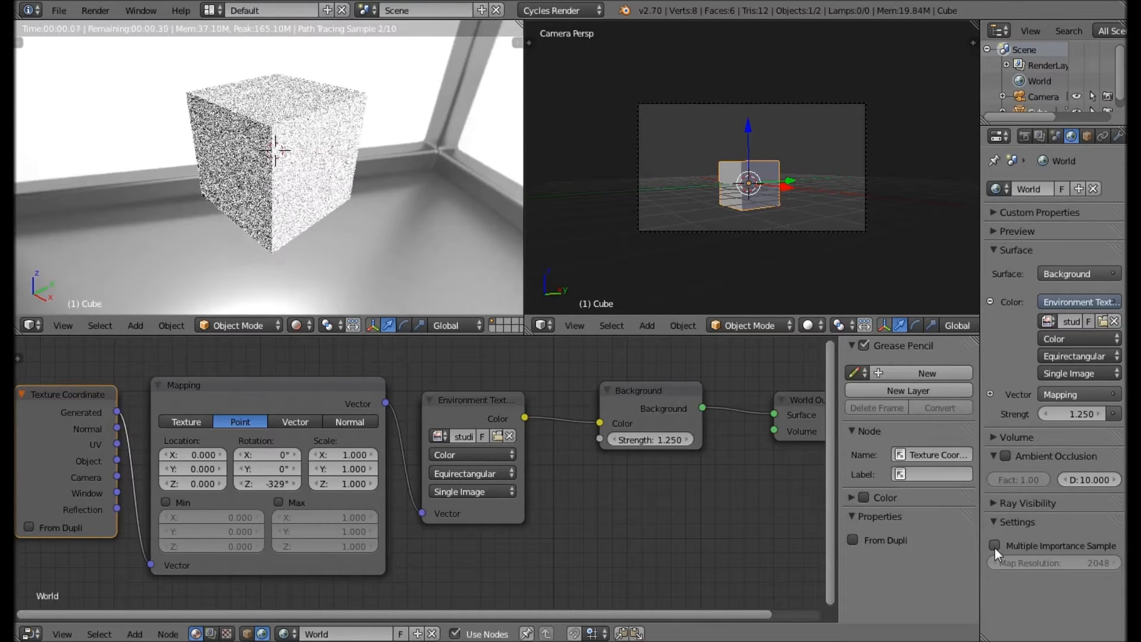
pyautogui.click(994, 545)
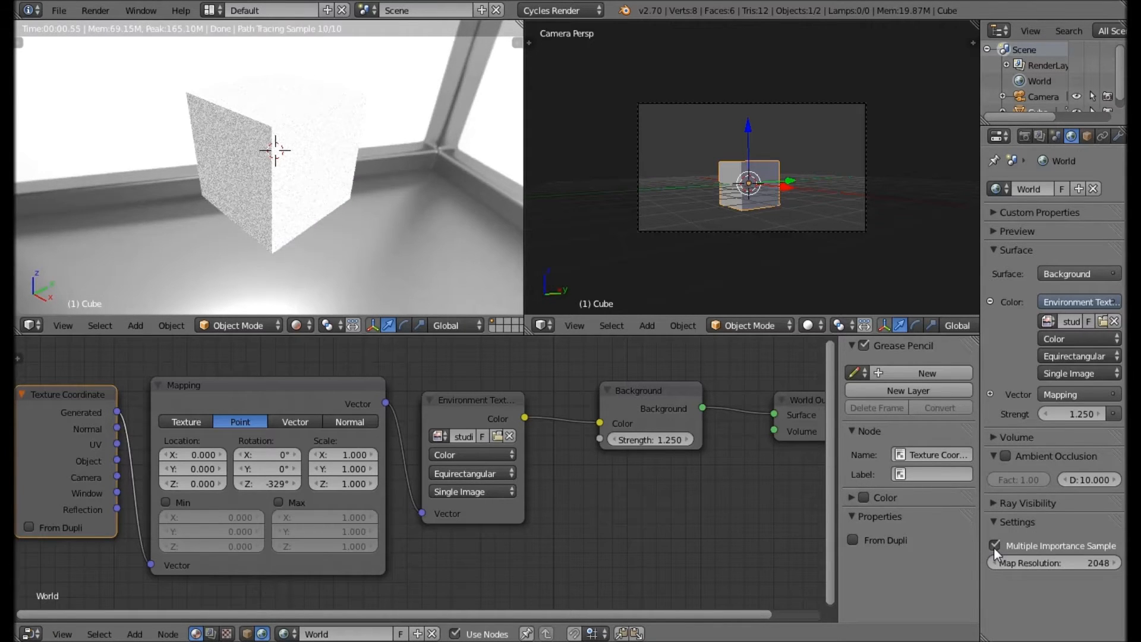
pyautogui.click(994, 546)
pyautogui.click(993, 546)
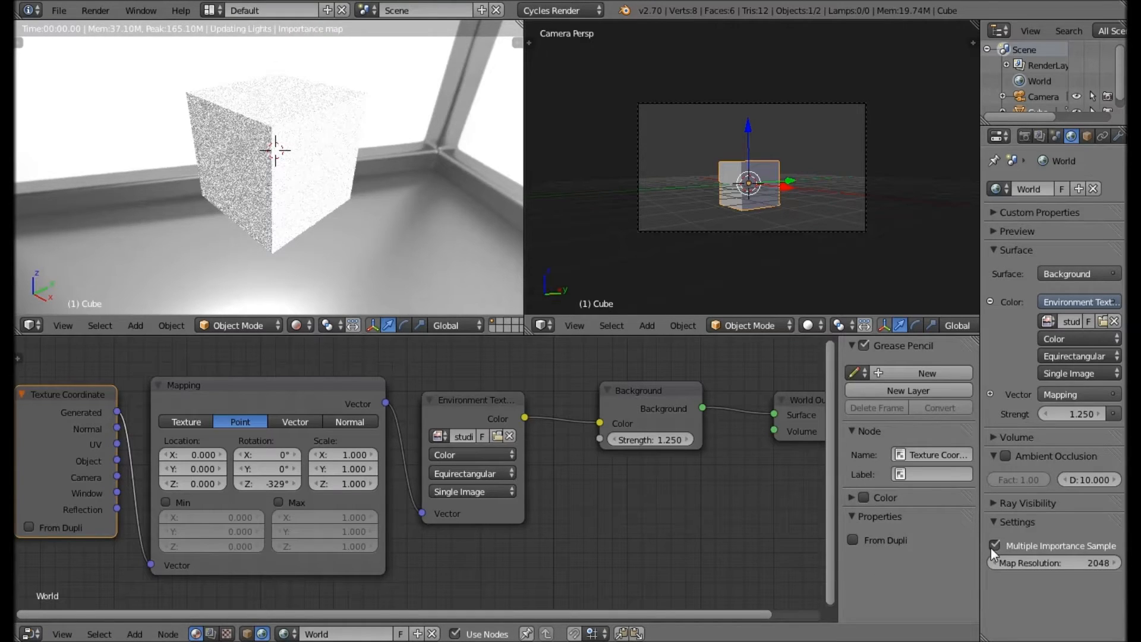
# - Reset the Mapping node's Z rotation to 0° and bring the whole world node tree into view
pyautogui.moveTo(326, 153); pyautogui.dragTo(303, 139, button='middle')
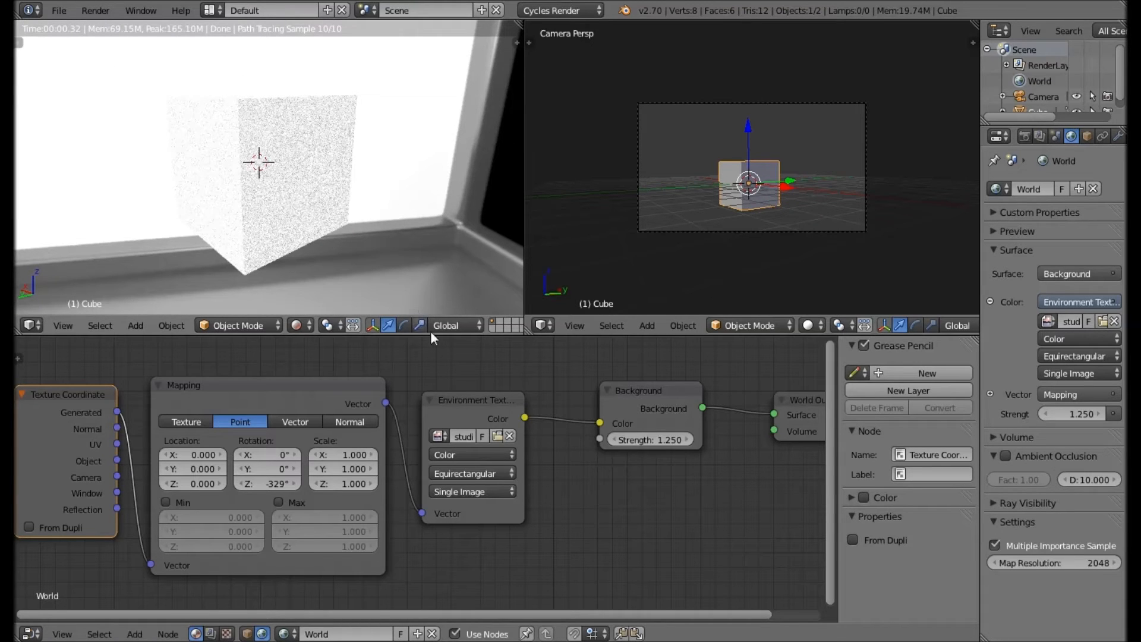
pyautogui.scroll(-2, 469, 447)
pyautogui.scroll(2, 381, 455)
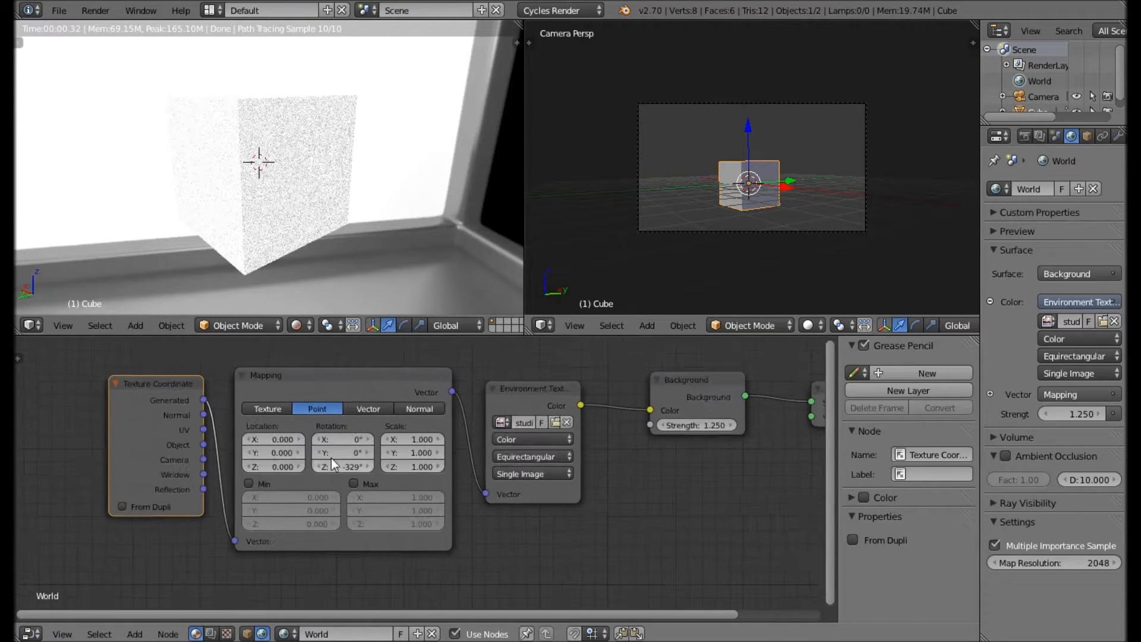
pyautogui.click(336, 465)
pyautogui.write('0')
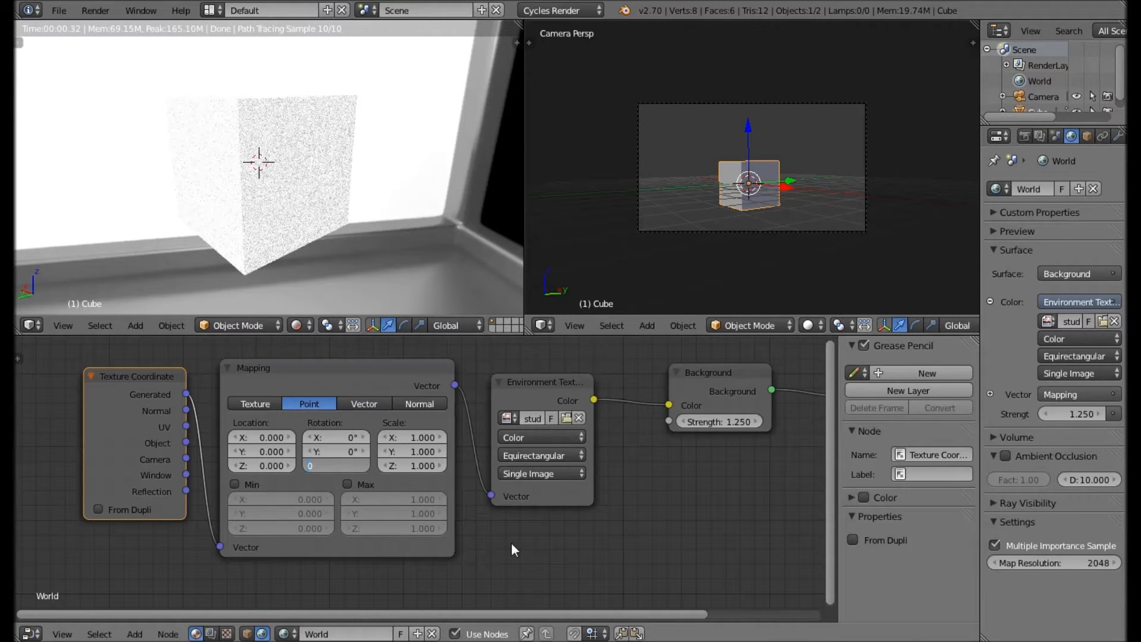
pyautogui.press('Return')
pyautogui.scroll(-3, 594, 467)
pyautogui.moveTo(533, 468); pyautogui.dragTo(567, 461, button='middle')
# - Delete the cube from the scene
pyautogui.moveTo(410, 256); pyautogui.dragTo(280, 233, button='middle')
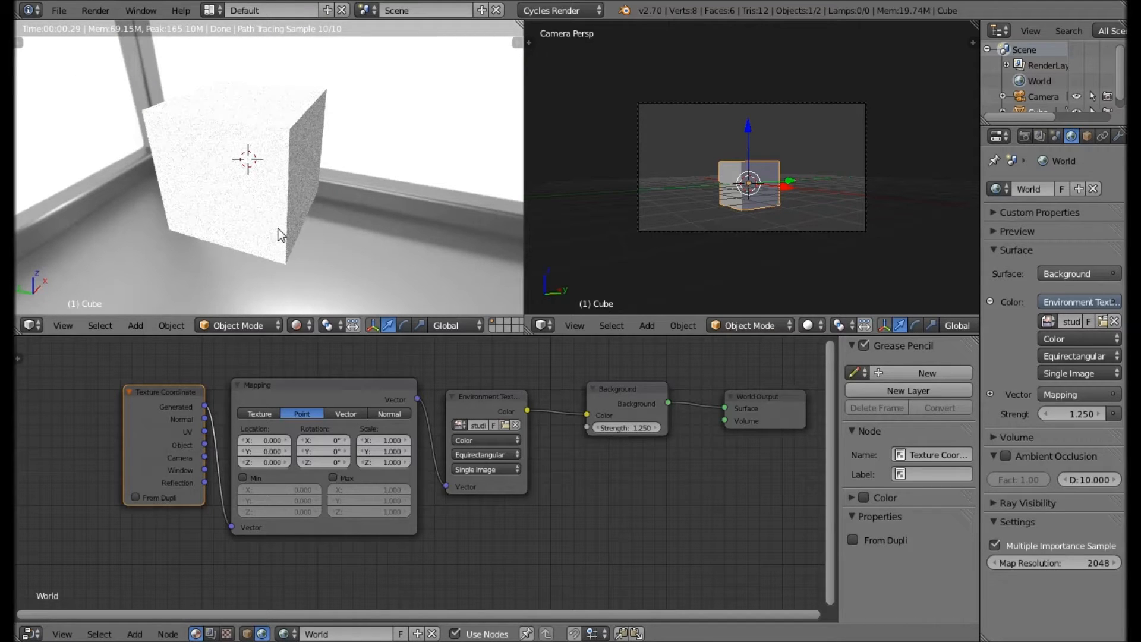
pyautogui.press('x')
pyautogui.click(280, 232)
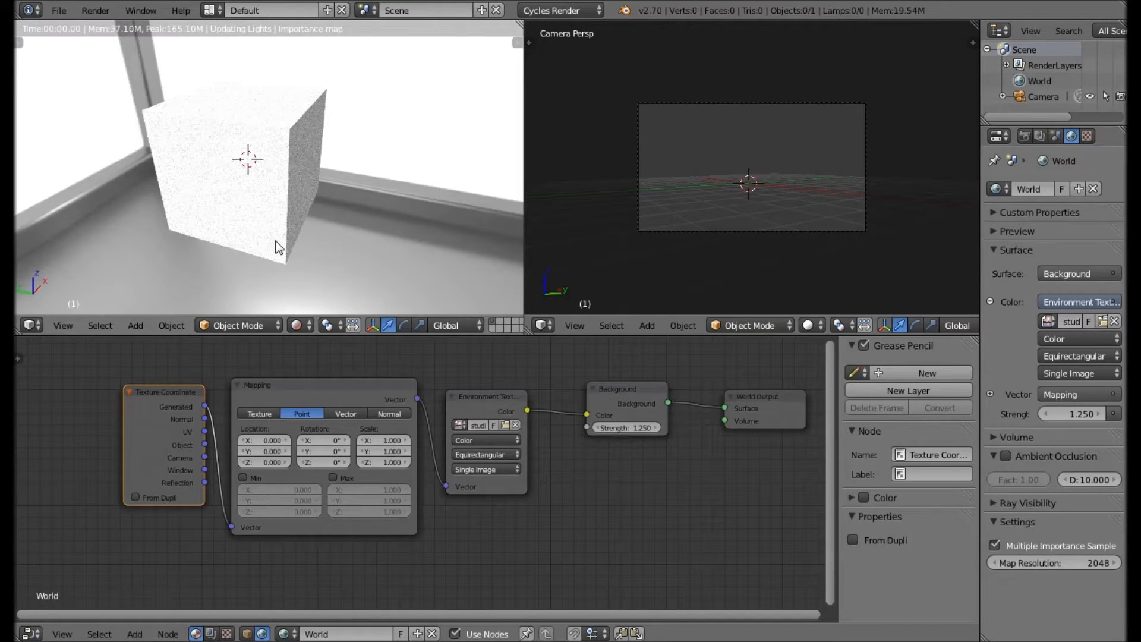
# - Switch the rendered viewport to solid shading and look through the camera with its frame fitted to the view
pyautogui.click(308, 325)
pyautogui.click(320, 268)
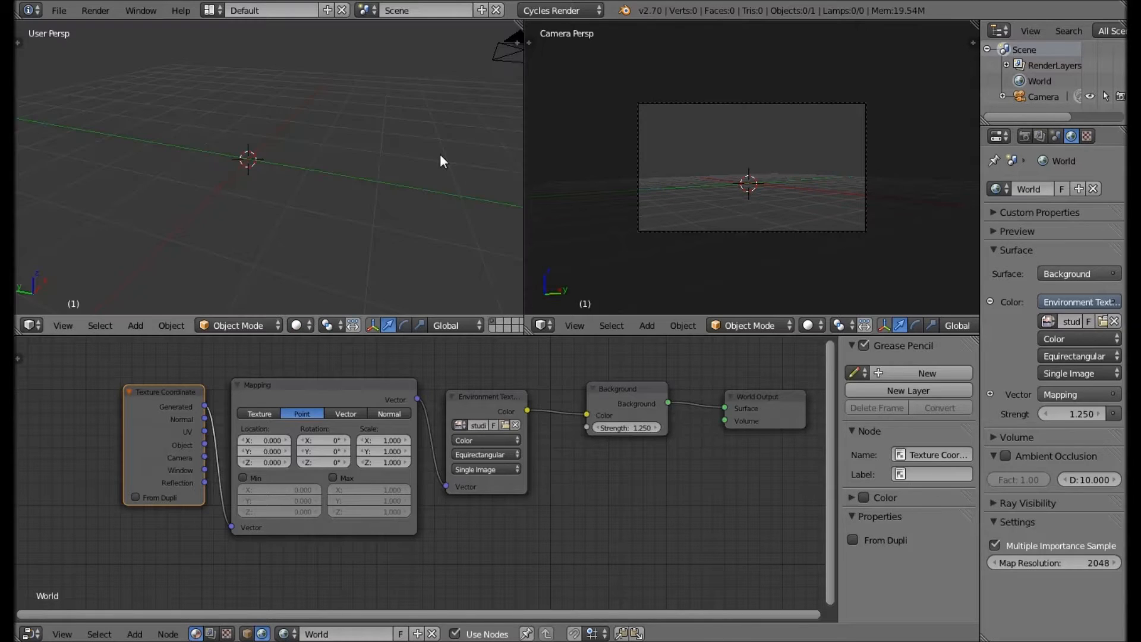
pyautogui.press('KP_0')
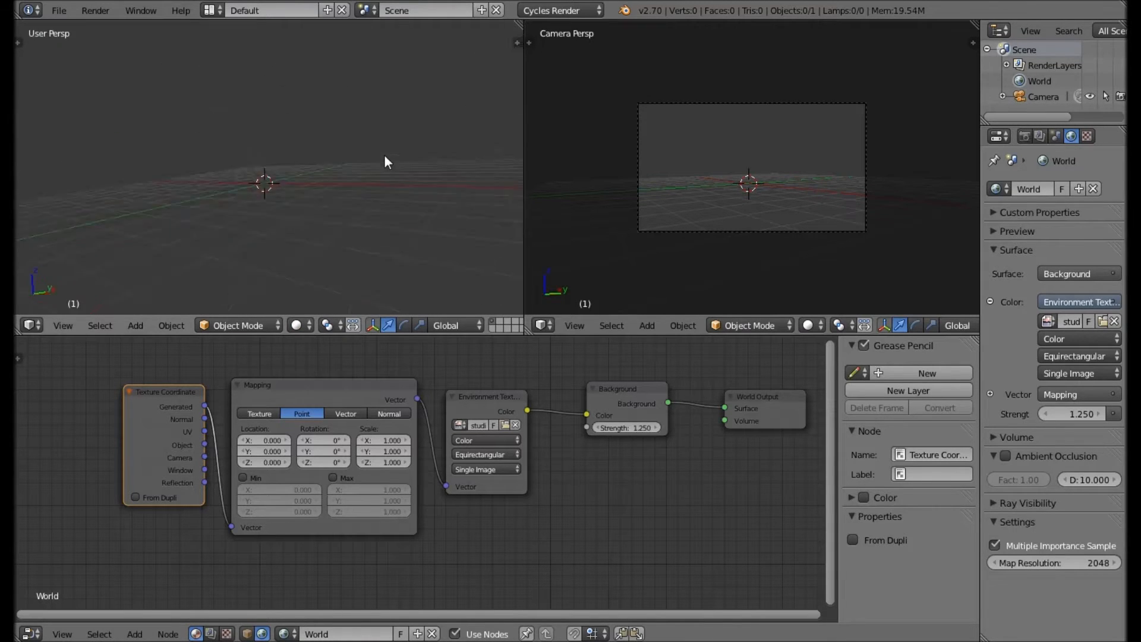
pyautogui.press('Home')
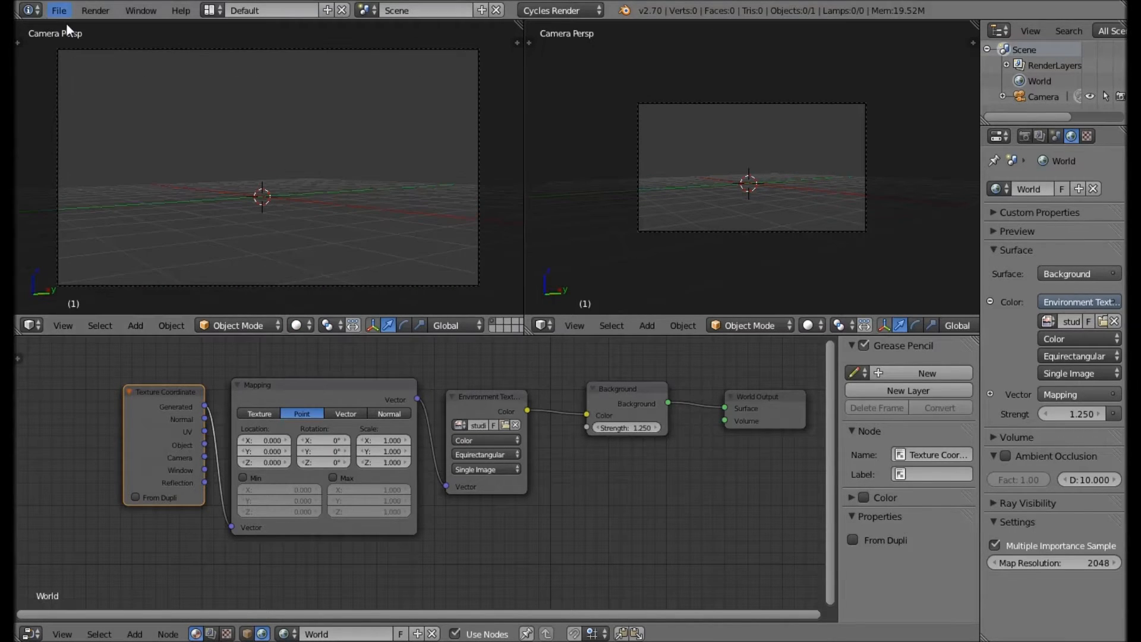
# - Append all the objects from 2014 Rmz 250 reallign4.blend in the Desktop's PSD's folder
pyautogui.click(60, 10)
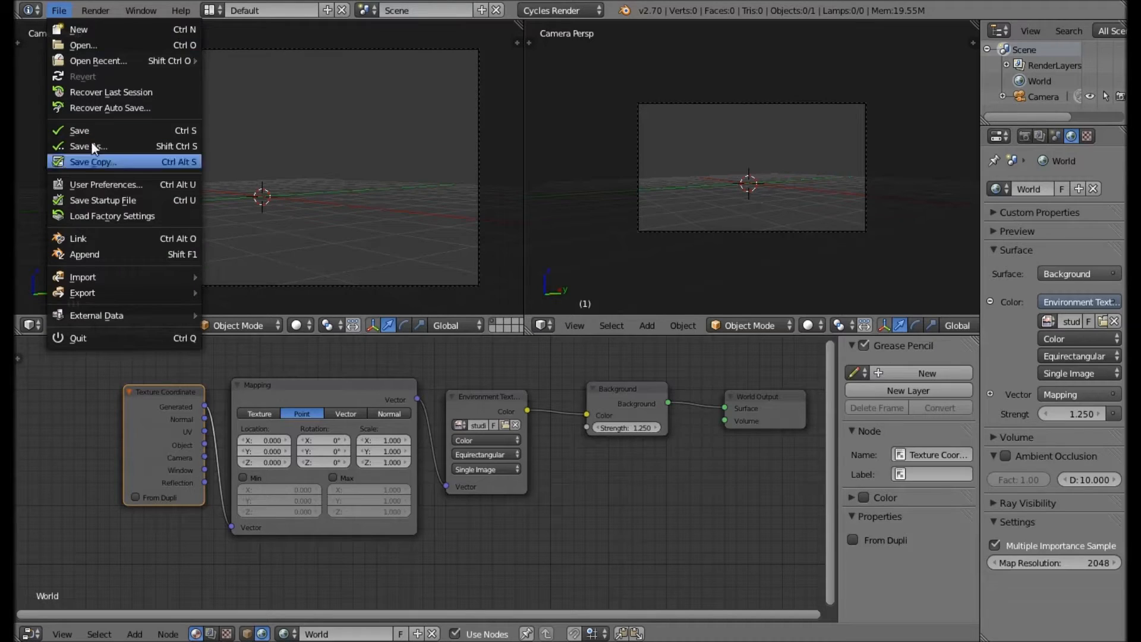
pyautogui.click(106, 256)
pyautogui.click(130, 246)
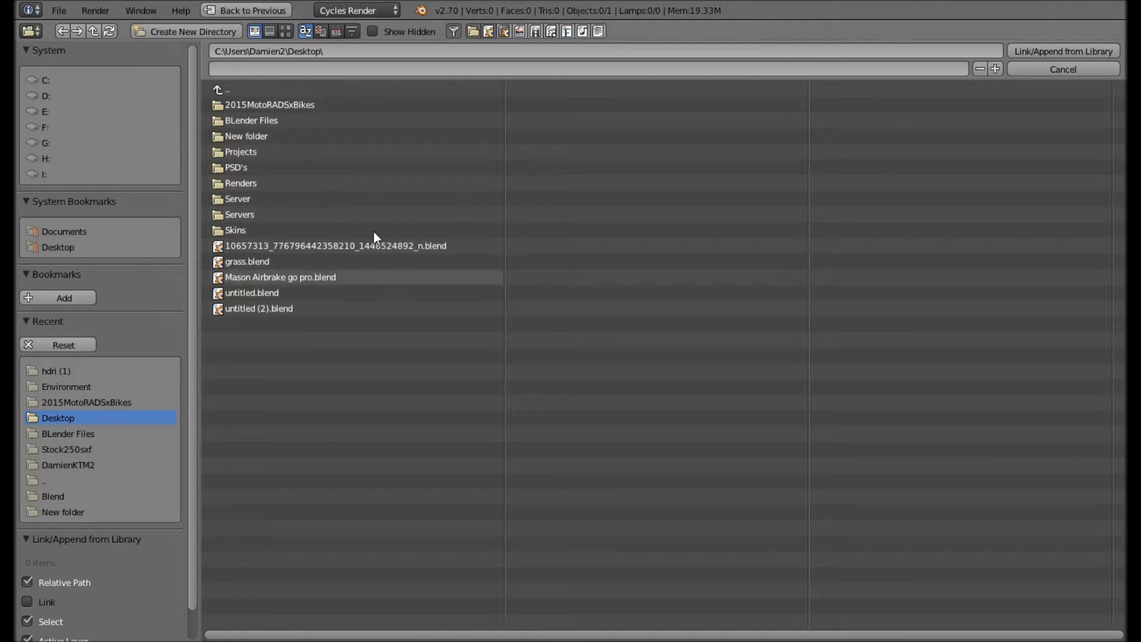
pyautogui.click(275, 121)
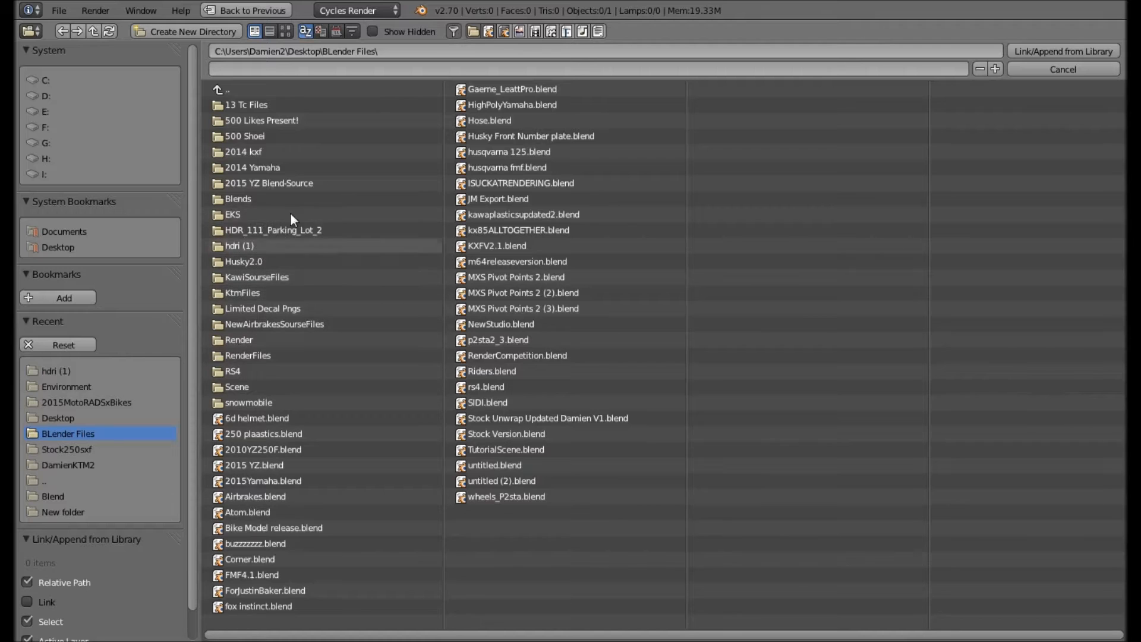
pyautogui.click(153, 245)
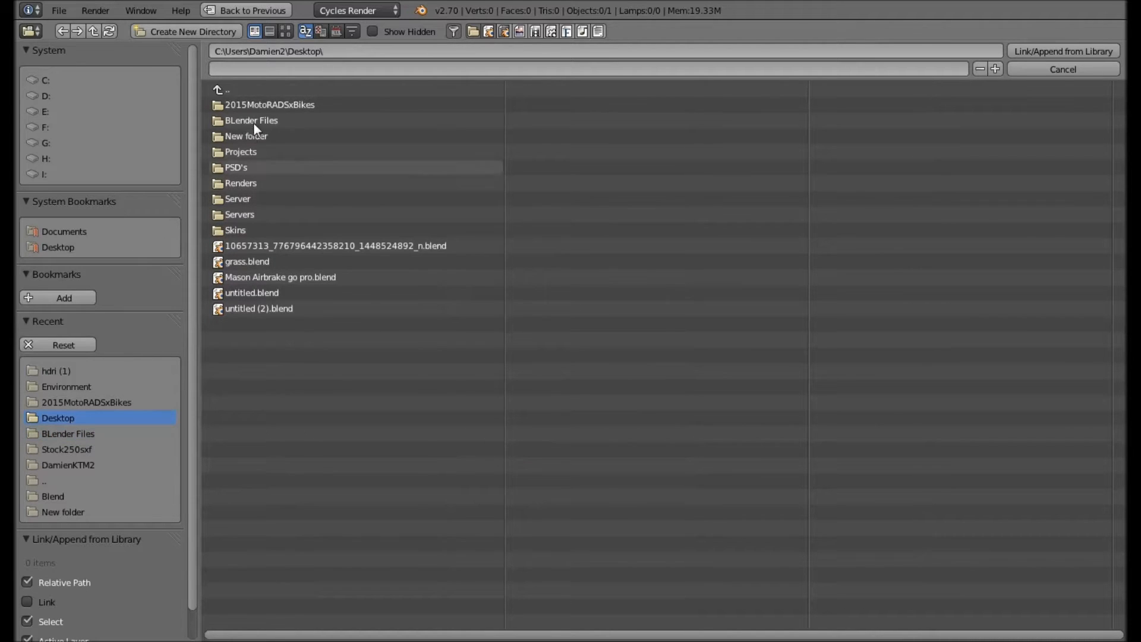
pyautogui.click(269, 164)
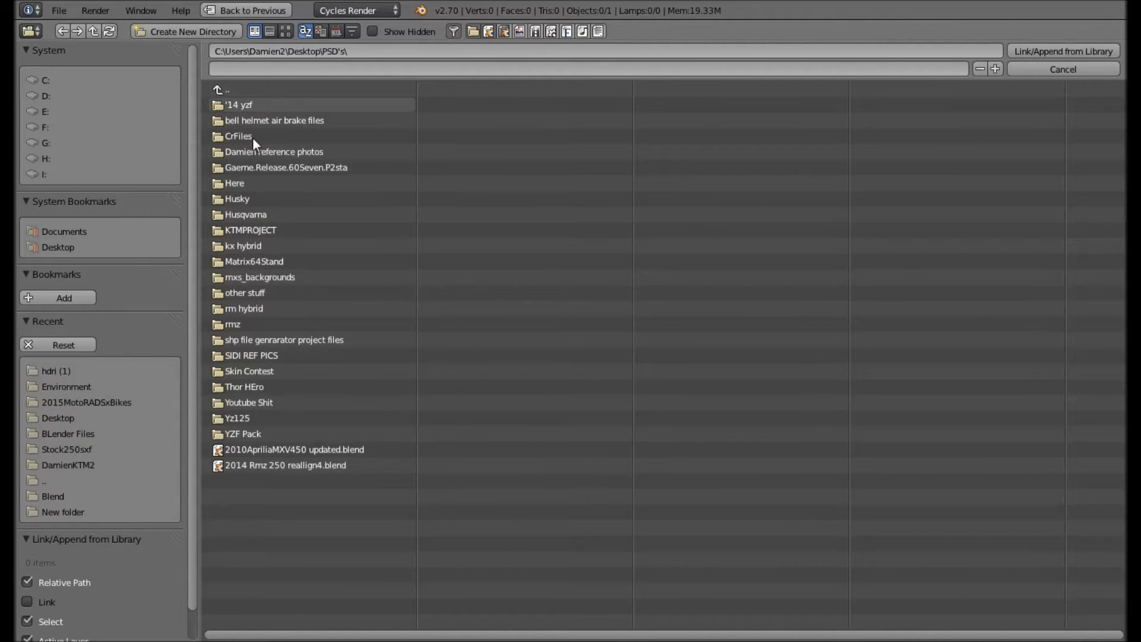
pyautogui.click(245, 324)
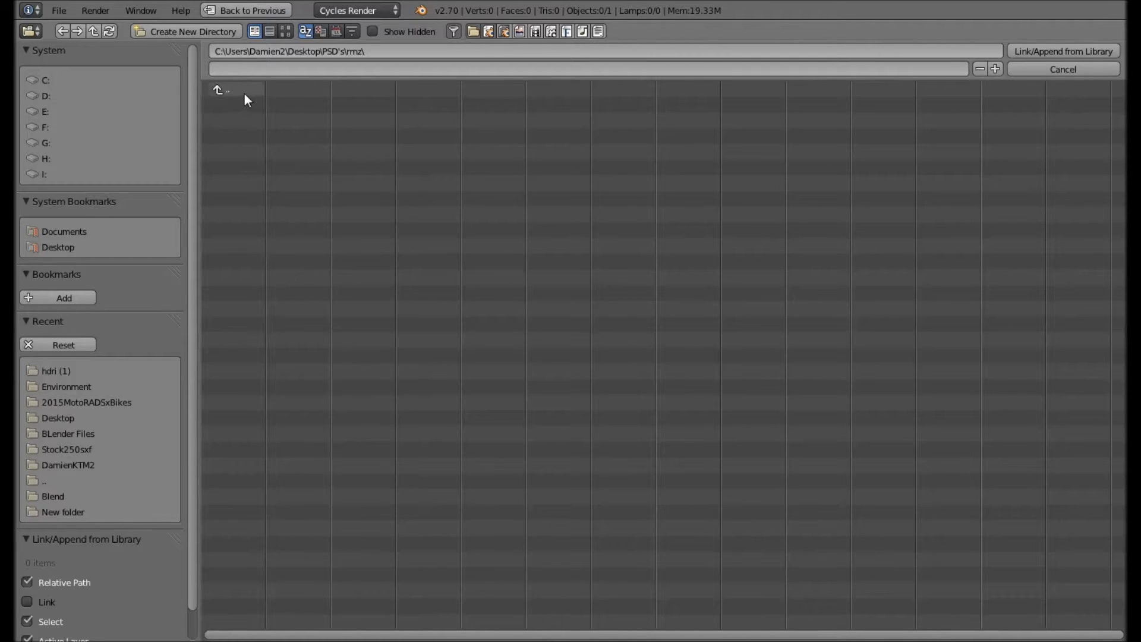
pyautogui.click(247, 92)
pyautogui.click(279, 466)
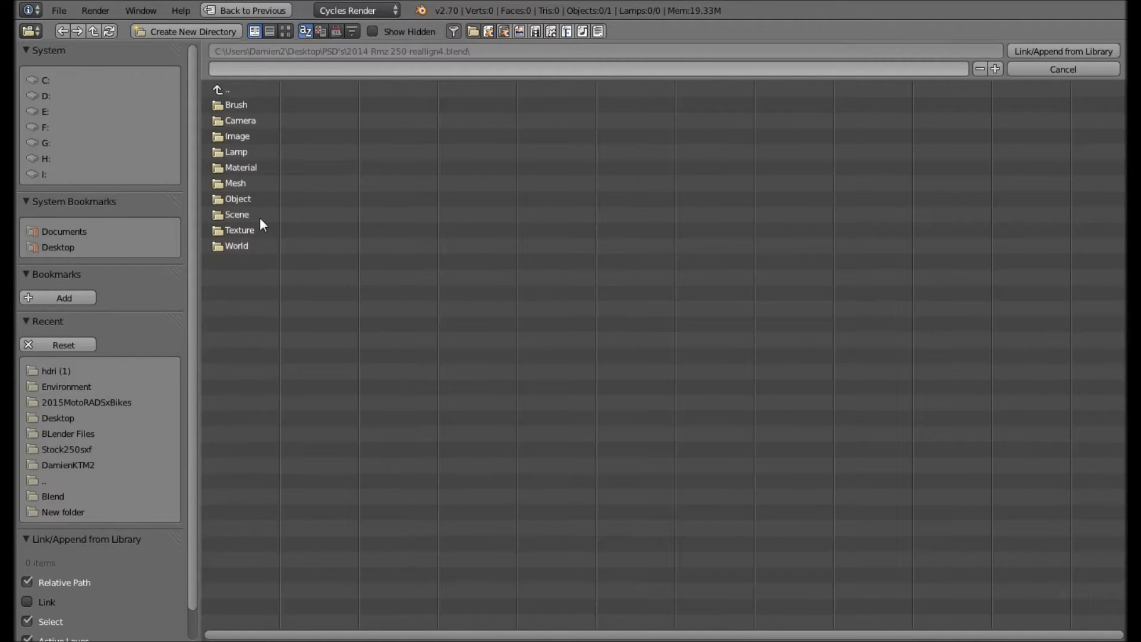
pyautogui.click(266, 203)
pyautogui.moveTo(345, 319); pyautogui.dragTo(356, 121)
pyautogui.click(1082, 51)
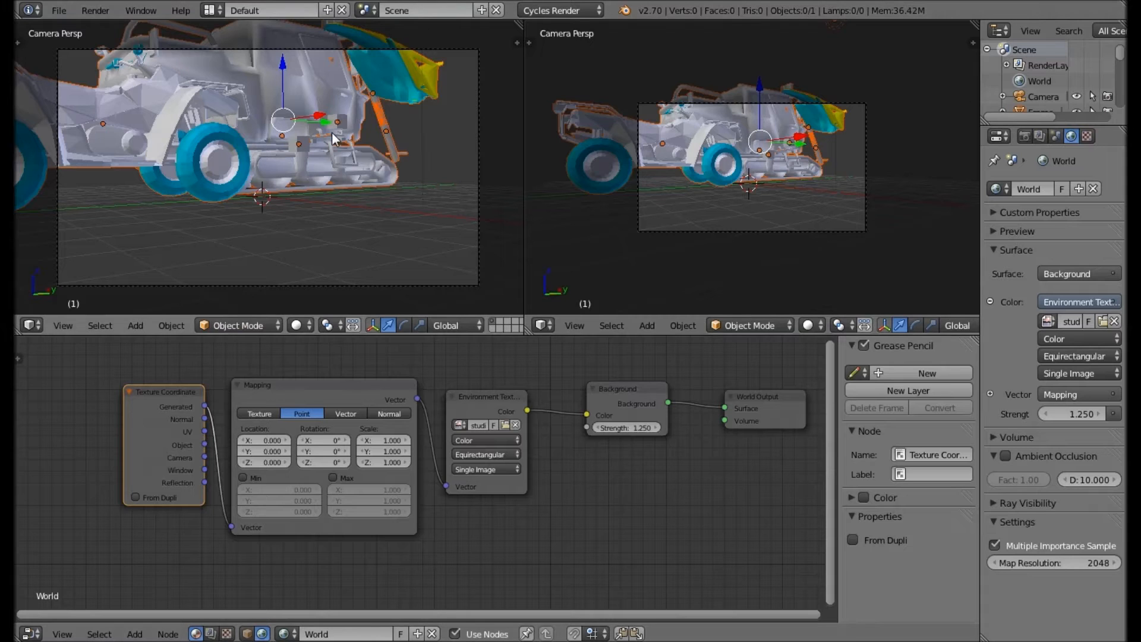
# - View the appended models from above and delete the large vehicle body and a second part beside it
pyautogui.scroll(-2, 331, 136)
pyautogui.scroll(-4, 330, 191)
pyautogui.moveTo(321, 181); pyautogui.dragTo(293, 190, button='middle')
pyautogui.press('a')
pyautogui.scroll(4, 285, 181)
pyautogui.rightClick(197, 105)
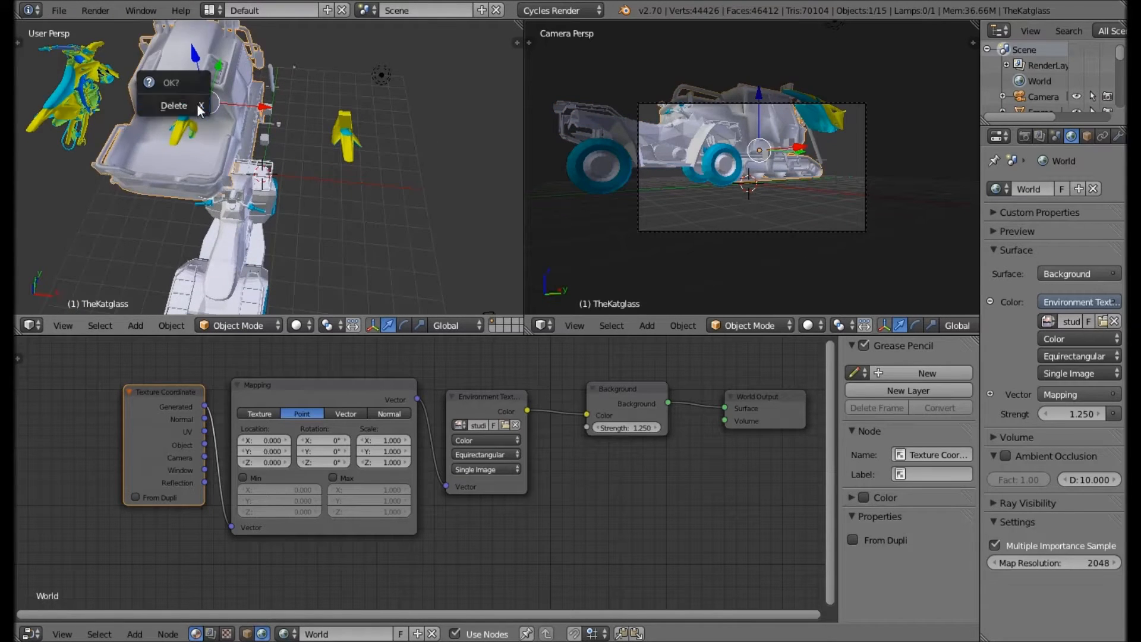
pyautogui.press('x')
pyautogui.click(197, 105)
pyautogui.rightClick(240, 197)
pyautogui.press('x')
pyautogui.click(240, 197)
# - Select all the remaining objects in the scene, camera included, and delete them
pyautogui.press('b')
pyautogui.moveTo(432, 71); pyautogui.dragTo(414, 78)
pyautogui.press('a')
pyautogui.press('x')
pyautogui.click(414, 79)
# - Start another append and browse from the Desktop to the Blend folder of Projects\2015 Ktm Project
pyautogui.click(61, 10)
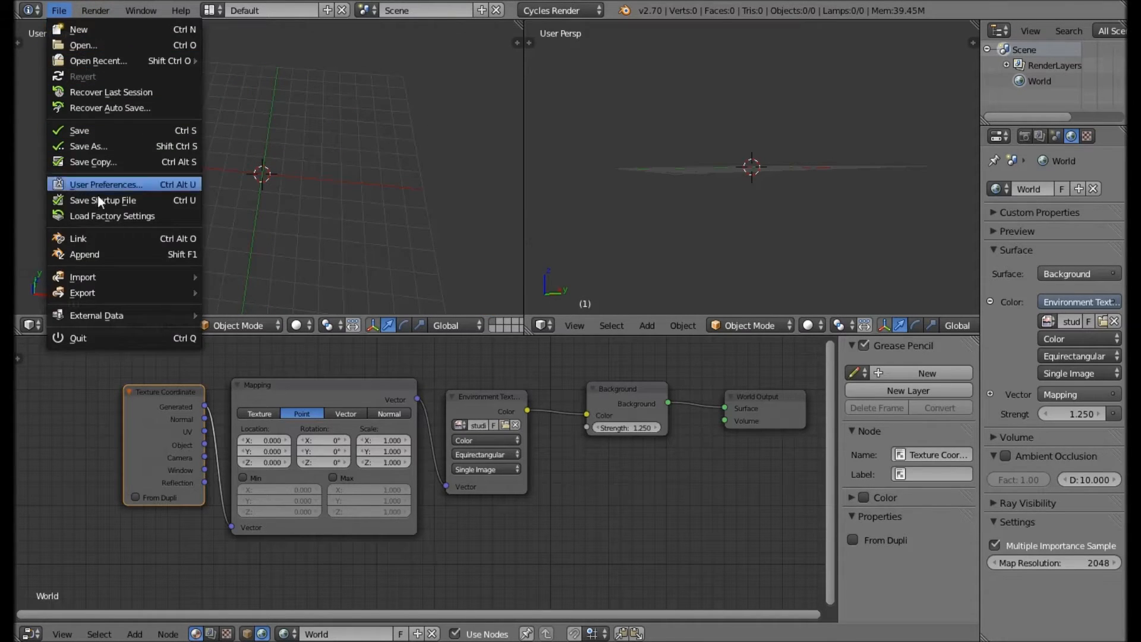
pyautogui.click(95, 255)
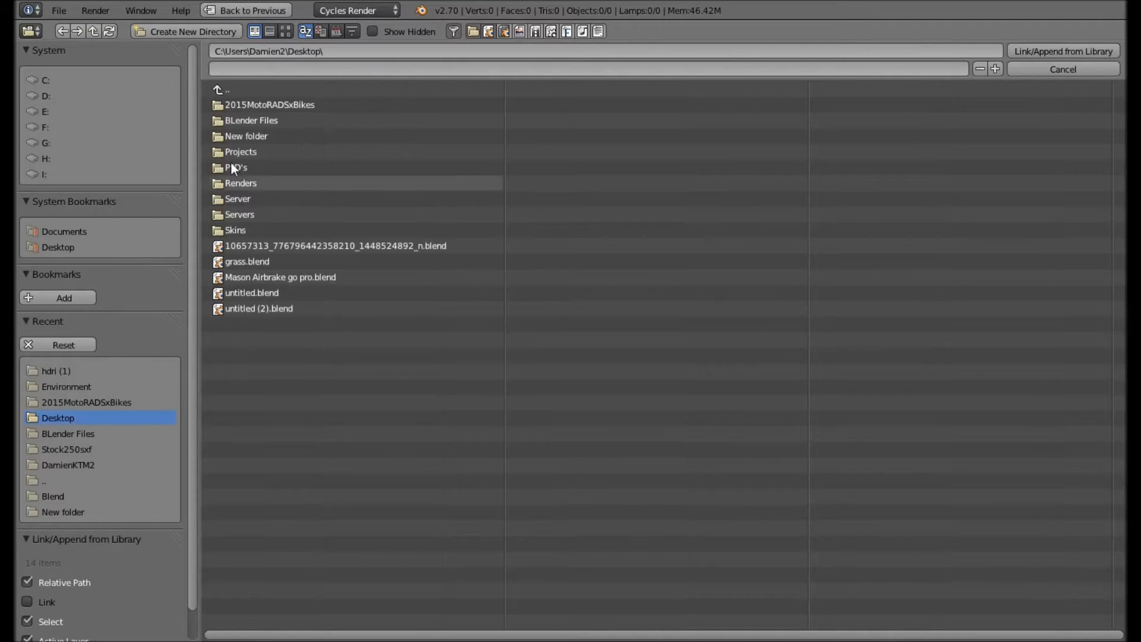
pyautogui.click(275, 150)
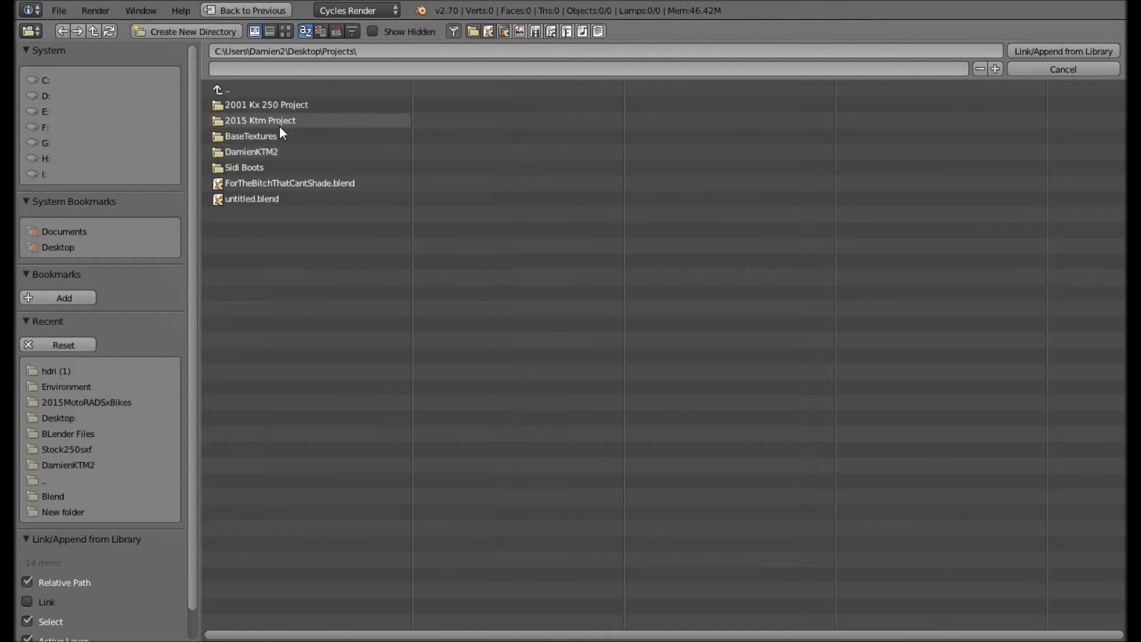
pyautogui.click(278, 121)
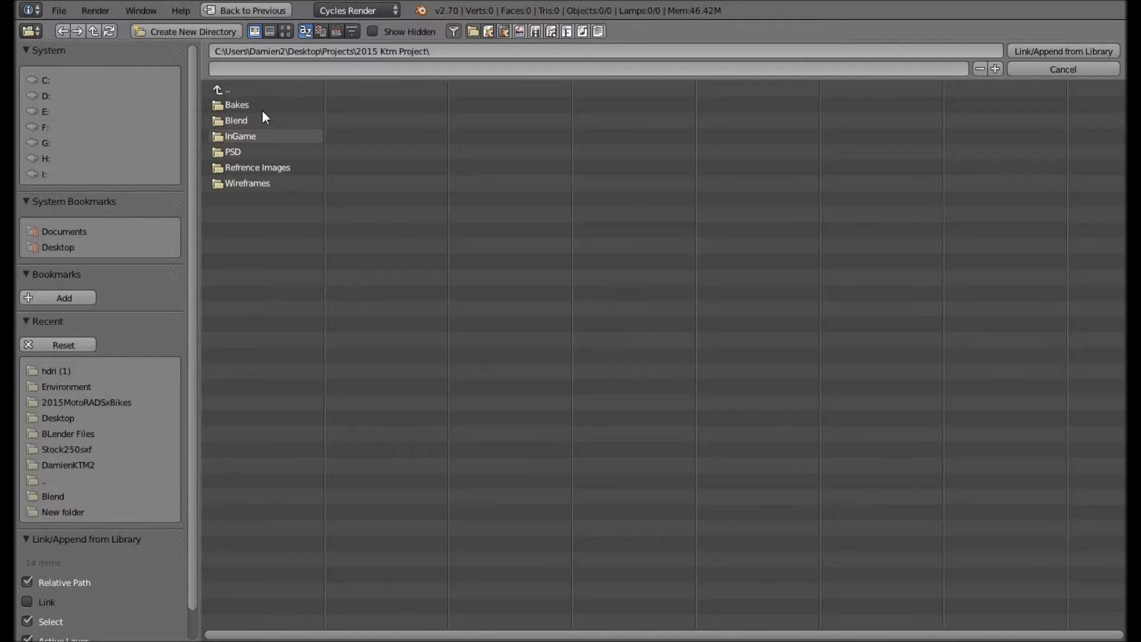
pyautogui.click(247, 102)
pyautogui.click(243, 92)
pyautogui.click(275, 121)
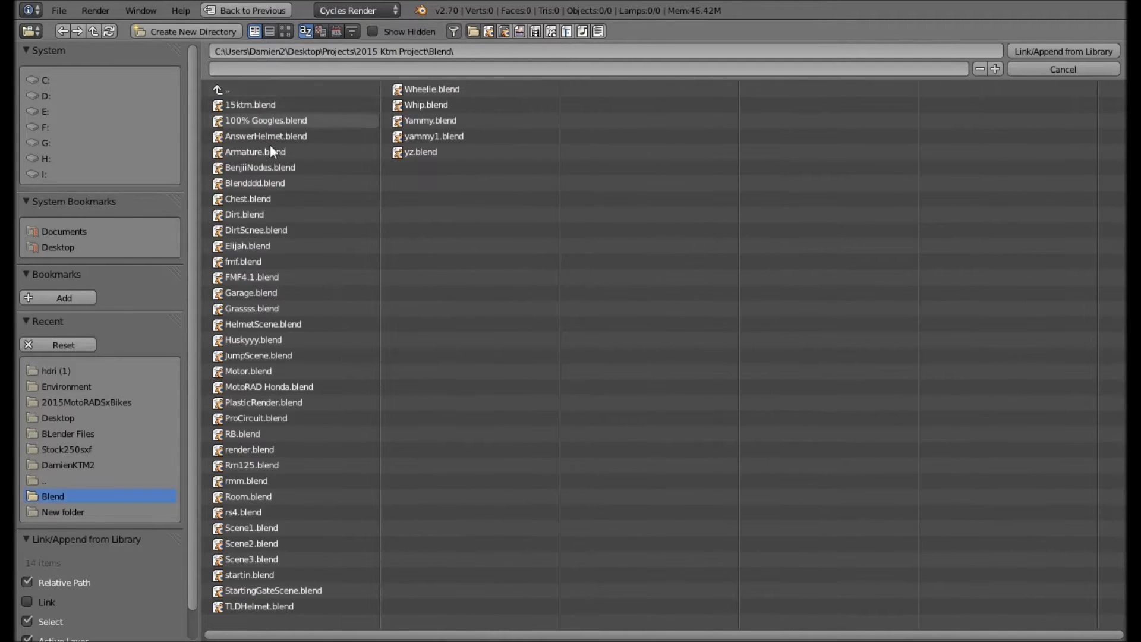
# - Append the objects from 15ktm.blend, selecting everything in its Object category except cube010_001.000
pyautogui.click(273, 105)
pyautogui.click(274, 215)
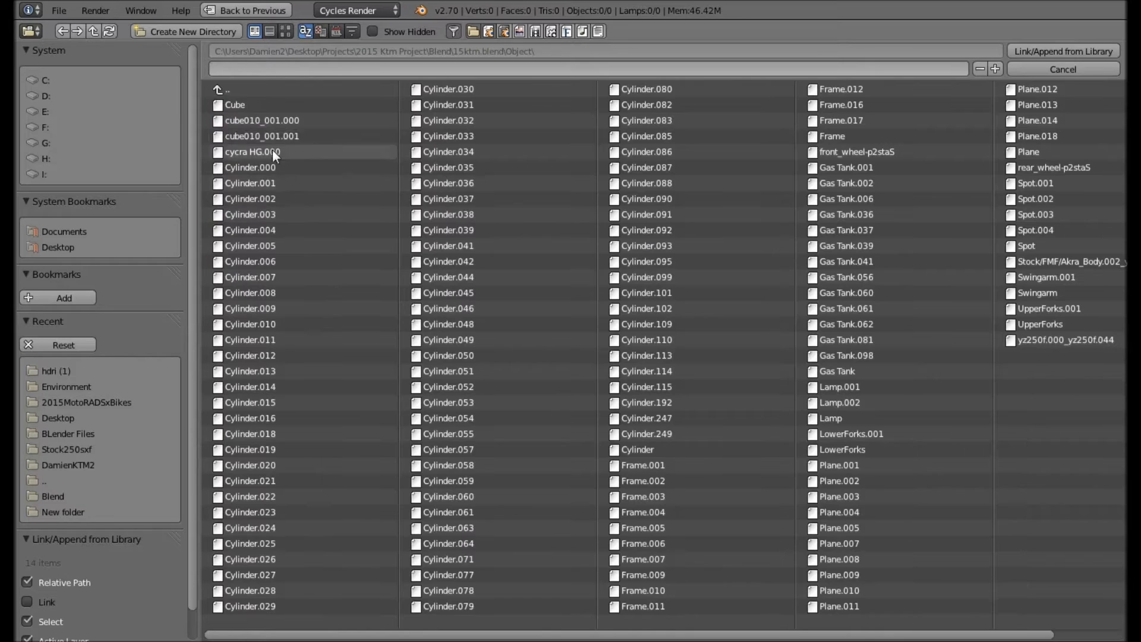
pyautogui.click(250, 107)
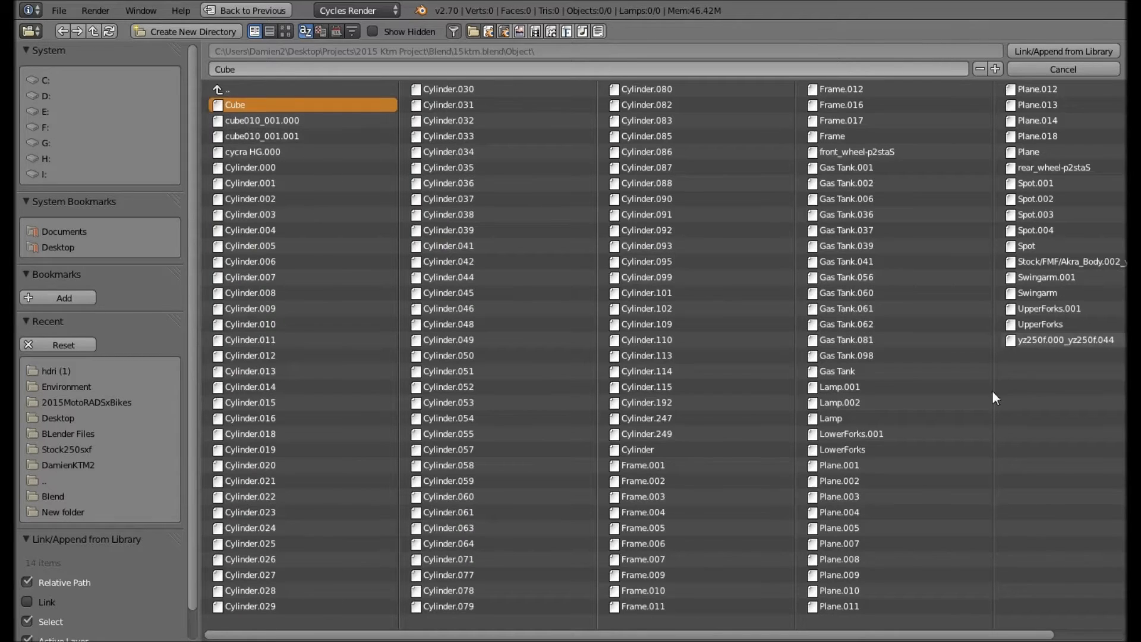
pyautogui.moveTo(1080, 573); pyautogui.dragTo(423, 134)
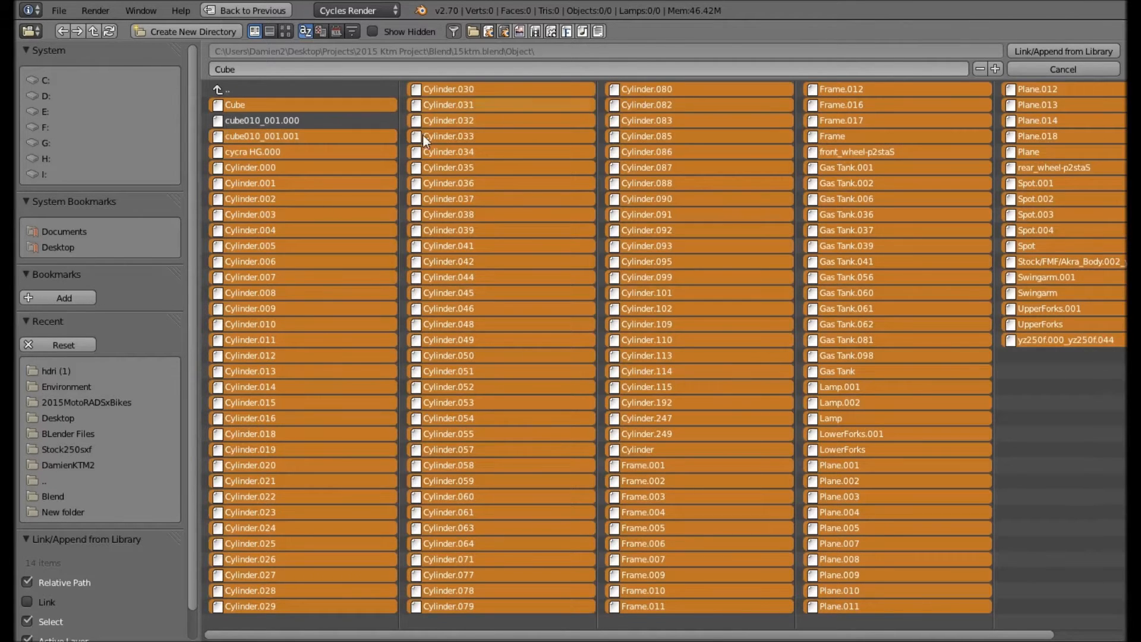
pyautogui.click(1039, 56)
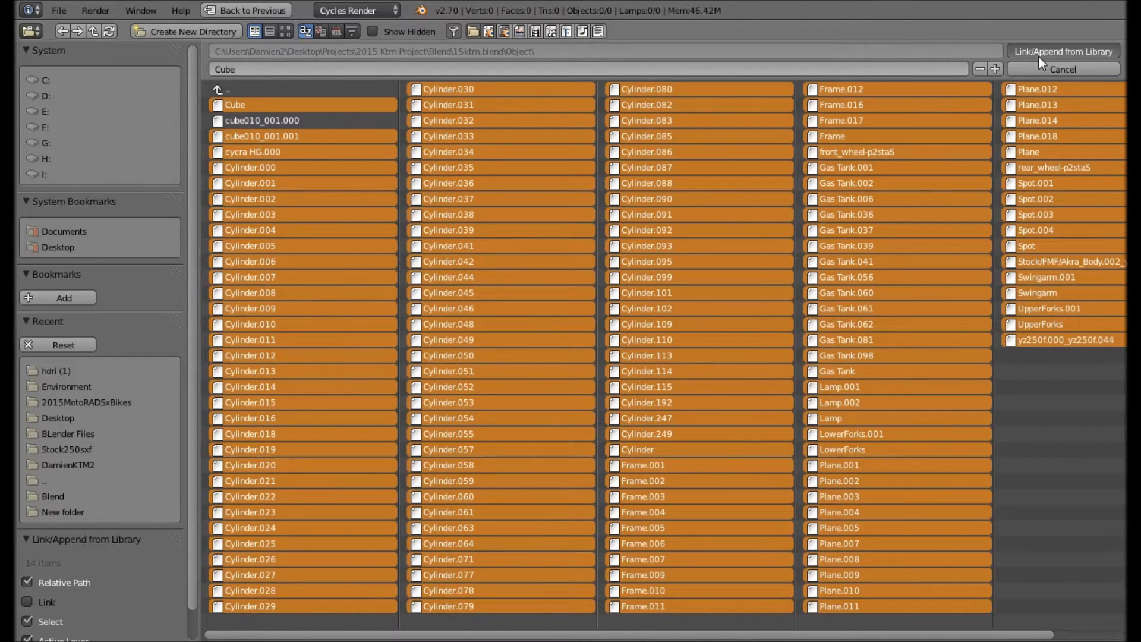
# - Box-select a first batch of surplus objects around the appended motorcycle and delete them
pyautogui.scroll(-4, 593, 148)
pyautogui.press('a')
pyautogui.moveTo(322, 131); pyautogui.dragTo(363, 113, button='middle')
pyautogui.press('a')
pyautogui.scroll(5, 247, 124)
pyautogui.press('b')
pyautogui.moveTo(373, 47); pyautogui.dragTo(333, 155)
pyautogui.moveTo(334, 155); pyautogui.dragTo(328, 156, button='middle')
pyautogui.moveTo(328, 155); pyautogui.dragTo(271, 78, button='middle')
pyautogui.press('b')
pyautogui.moveTo(459, 144); pyautogui.dragTo(330, 301, button='middle')
pyautogui.press('x')
pyautogui.click(345, 249)
# - Box-select another batch of stray objects near the motorcycle and delete it, along with one single leftover part
pyautogui.scroll(-4, 392, 233)
pyautogui.press('b')
pyautogui.moveTo(422, 232); pyautogui.dragTo(247, 270)
pyautogui.press('x')
pyautogui.press('b')
pyautogui.scroll(2, 290, 153)
pyautogui.moveTo(354, 98); pyautogui.dragTo(290, 208, button='middle')
pyautogui.scroll(2, 290, 209)
pyautogui.press('g')
pyautogui.rightClick(144, 46)
pyautogui.press('x')
pyautogui.click(143, 46)
# - Delete the remaining lamp and unneeded parts, keeping the motorcycle's frame, engine, plastics and forks
pyautogui.rightClick(395, 150)
pyautogui.press('x')
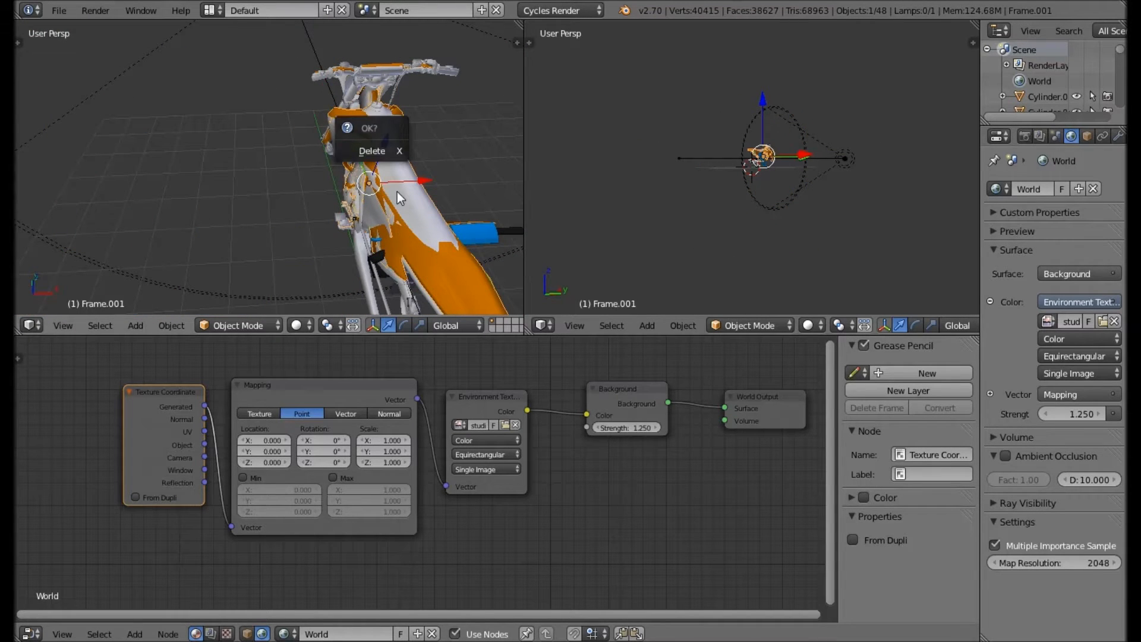
pyautogui.rightClick(397, 191)
pyautogui.press('x')
pyautogui.click(397, 192)
pyautogui.scroll(-2, 476, 208)
pyautogui.press('b')
pyautogui.press('Escape')
pyautogui.press('a')
pyautogui.moveTo(365, 84)
pyautogui.mouseDown(button='middle')
pyautogui.moveTo(347, 131)
pyautogui.moveTo(408, 94)
pyautogui.moveTo(422, 106)
pyautogui.moveTo(411, 73)
pyautogui.moveTo(357, 104)
pyautogui.mouseUp(button='middle')
pyautogui.press('x')
pyautogui.click(172, 177)
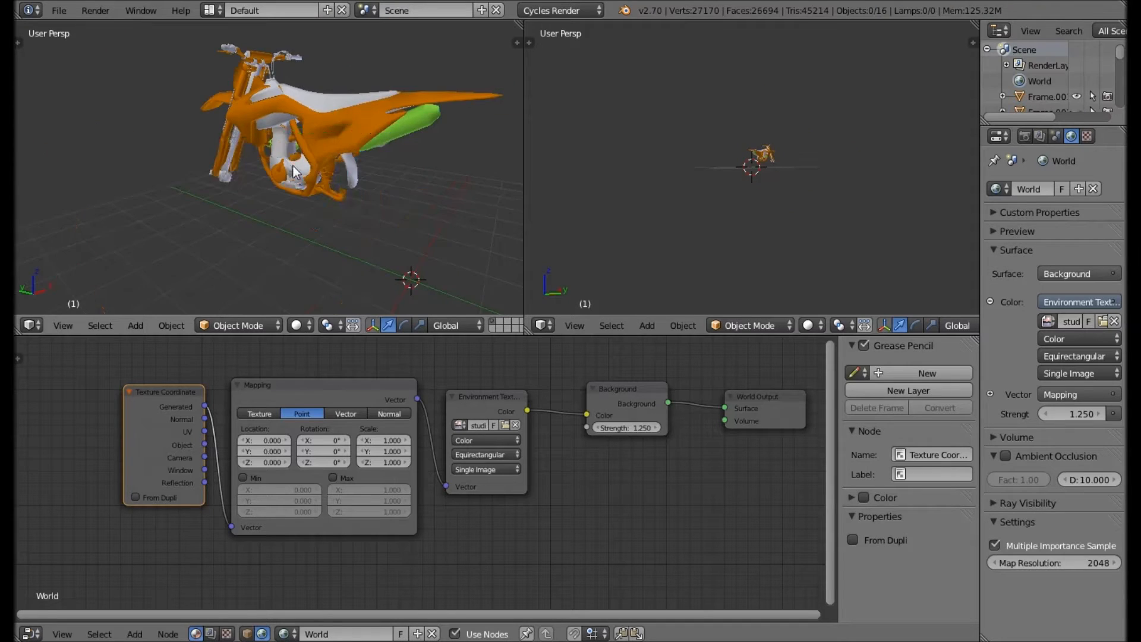
# - Add a camera to the scene and move it out to the side of the motorcycle at about the bike's height
pyautogui.scroll(3, 293, 166)
pyautogui.press('a')
pyautogui.press('KP_Decimal')
pyautogui.press('a')
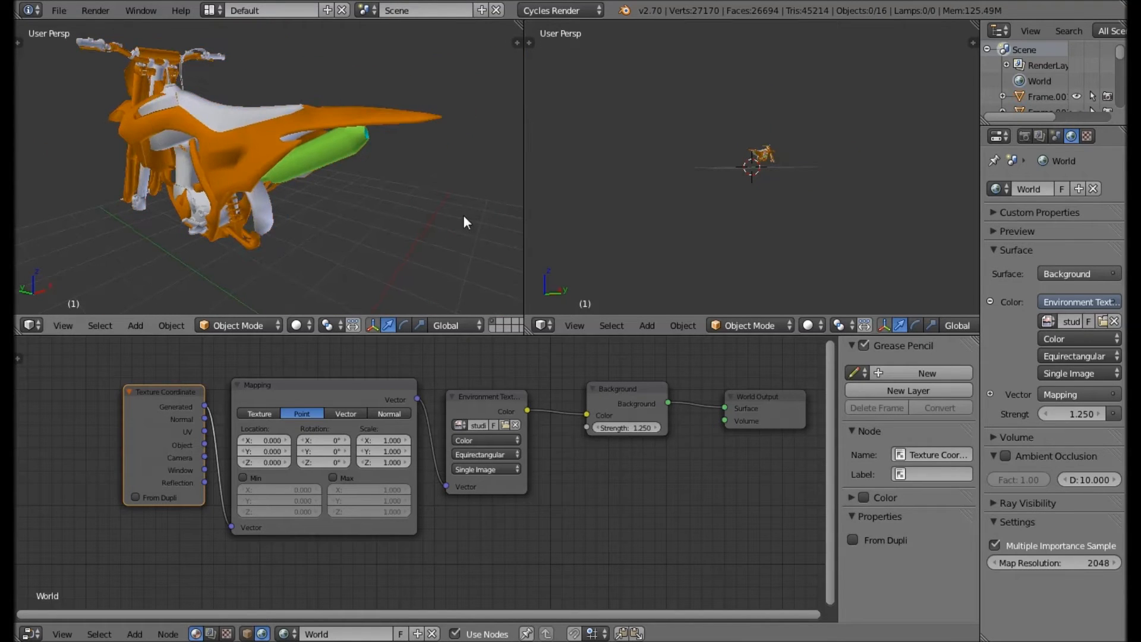
pyautogui.scroll(-3, 462, 215)
pyautogui.moveTo(401, 236); pyautogui.dragTo(126, 212, button='middle')
pyautogui.scroll(-10, 314, 221)
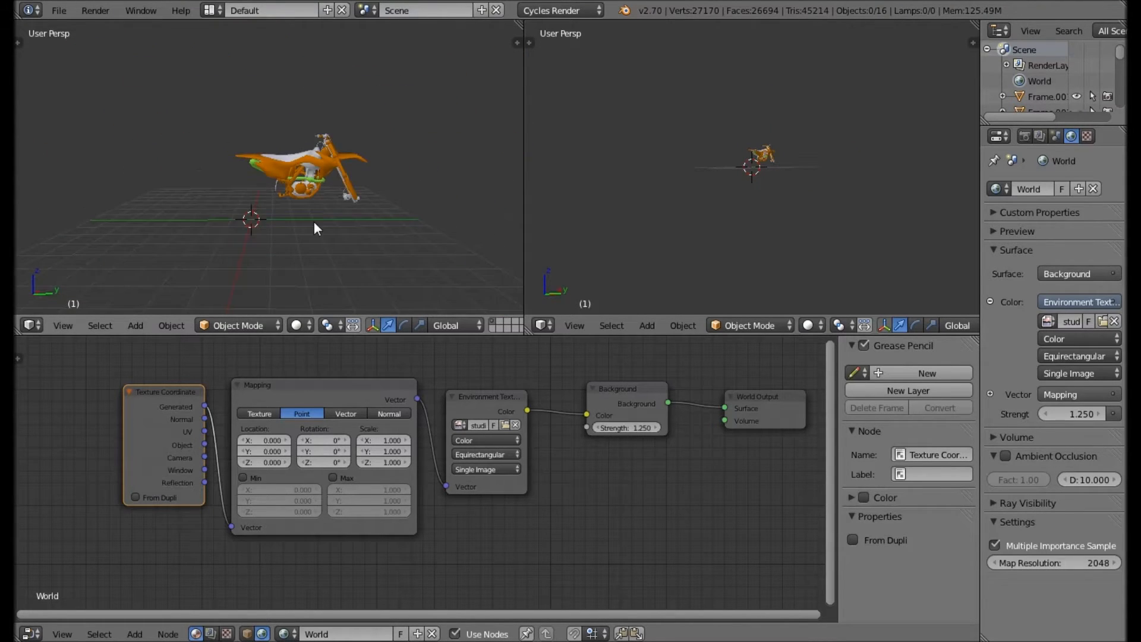
pyautogui.scroll(4, 290, 214)
pyautogui.hotkey('shift', 'a')
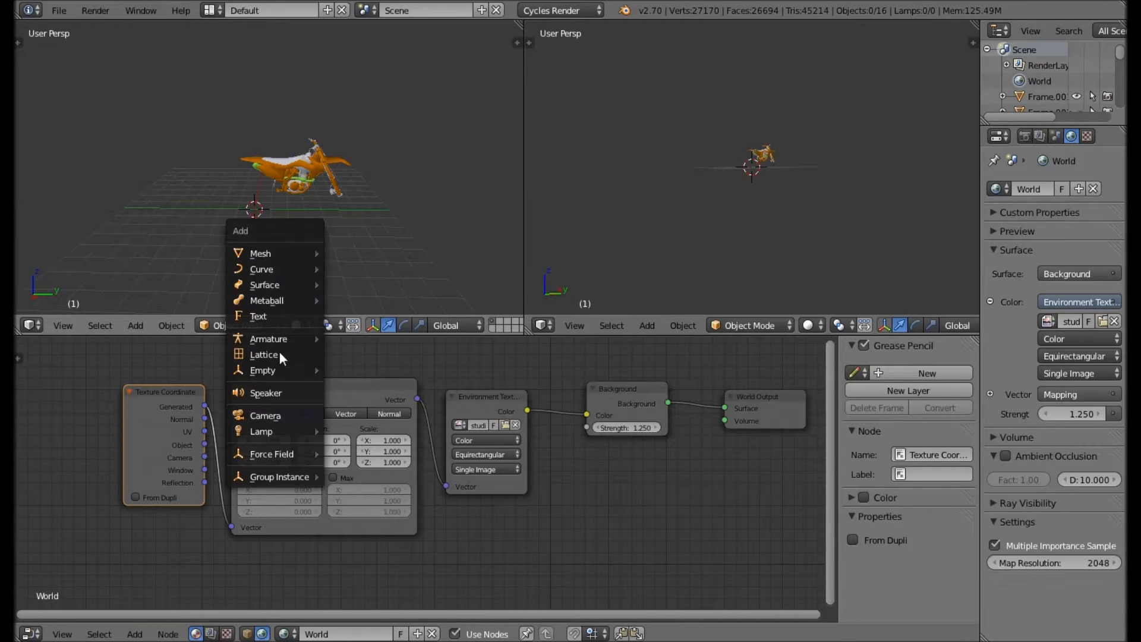
pyautogui.click(265, 415)
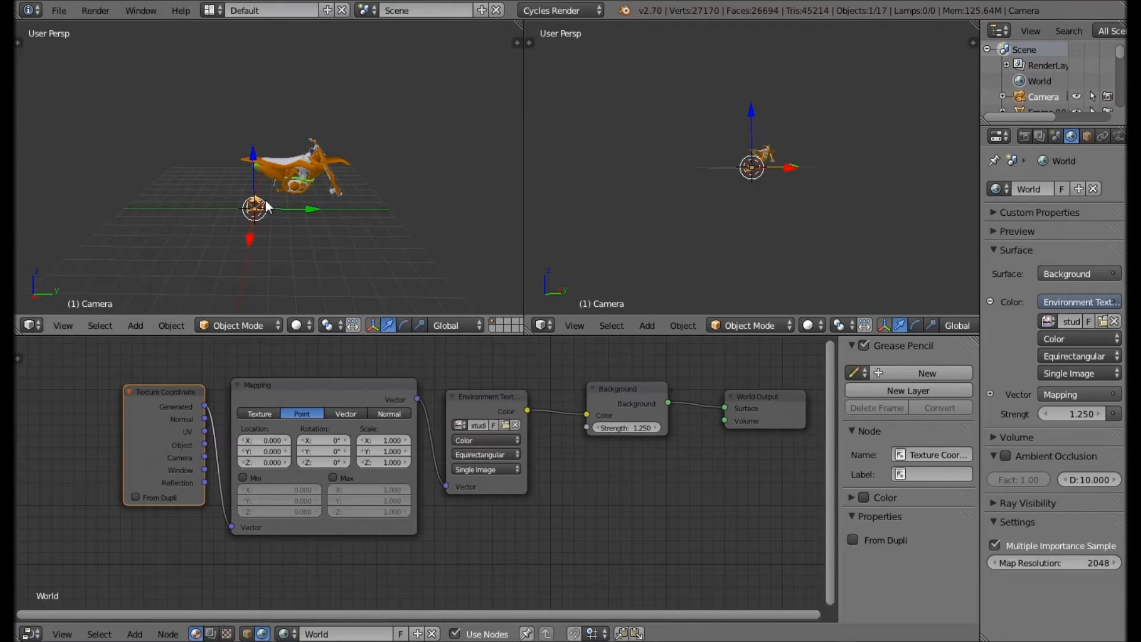
pyautogui.moveTo(386, 227); pyautogui.dragTo(304, 163, button='middle')
pyautogui.press('g')
pyautogui.click(474, 94)
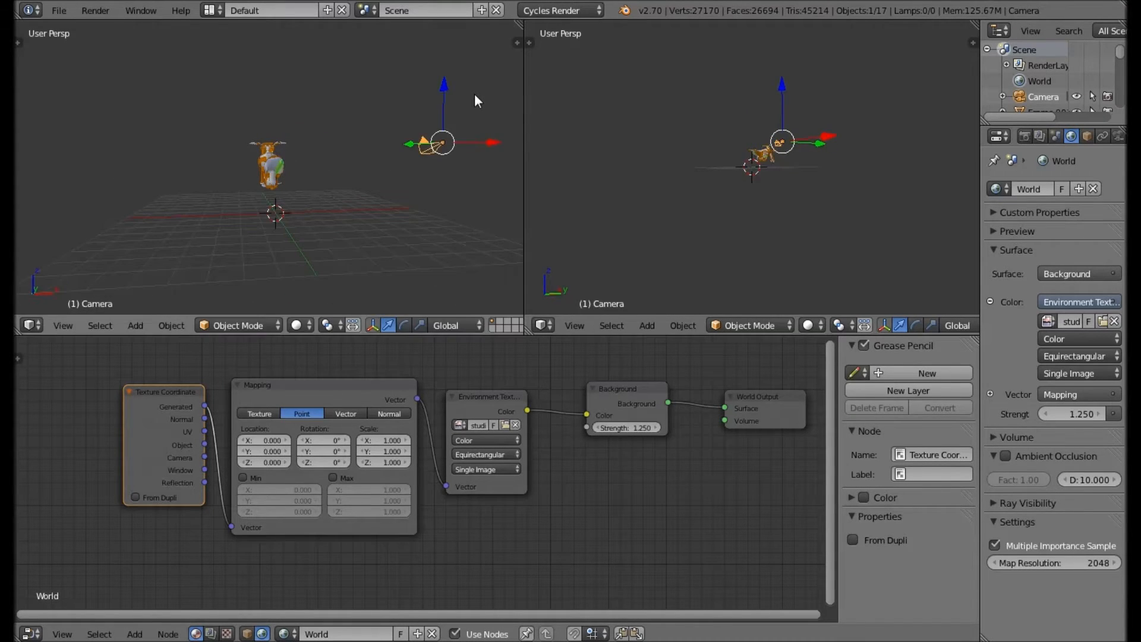
# - Look through the camera, then rotate it with trackball rotation and shift it until the whole motorcycle sits in the frame
pyautogui.press('KP_0')
pyautogui.press('r')
pyautogui.rightClick(336, 162)
pyautogui.press('r')
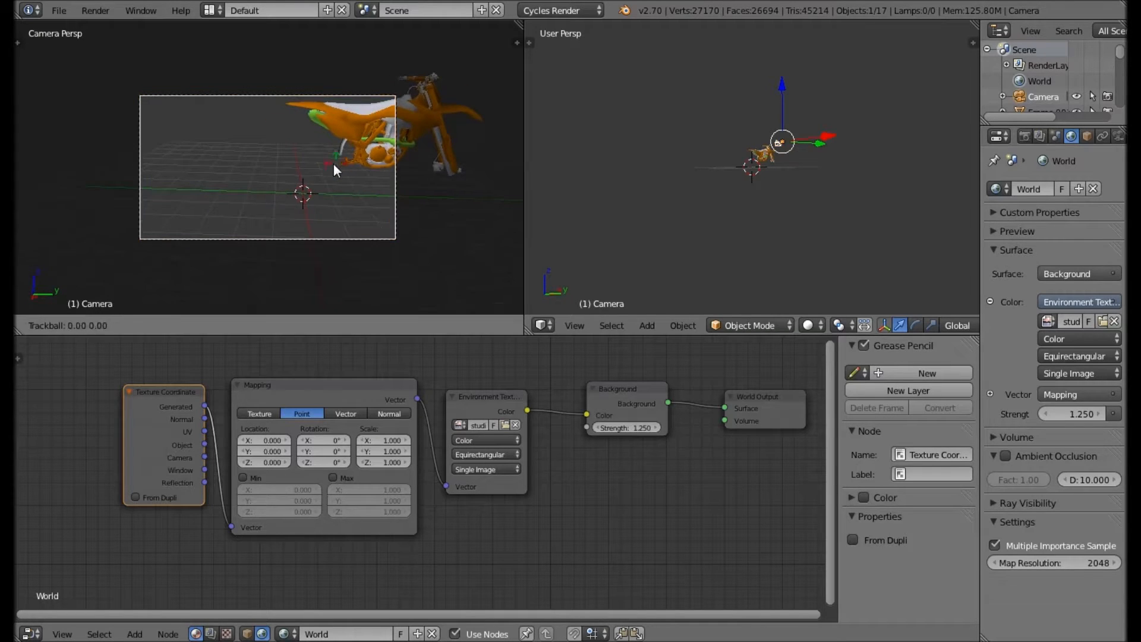
pyautogui.press('r')
pyautogui.click(342, 181)
pyautogui.press('r')
pyautogui.press('r')
pyautogui.click(381, 176)
pyautogui.press('g')
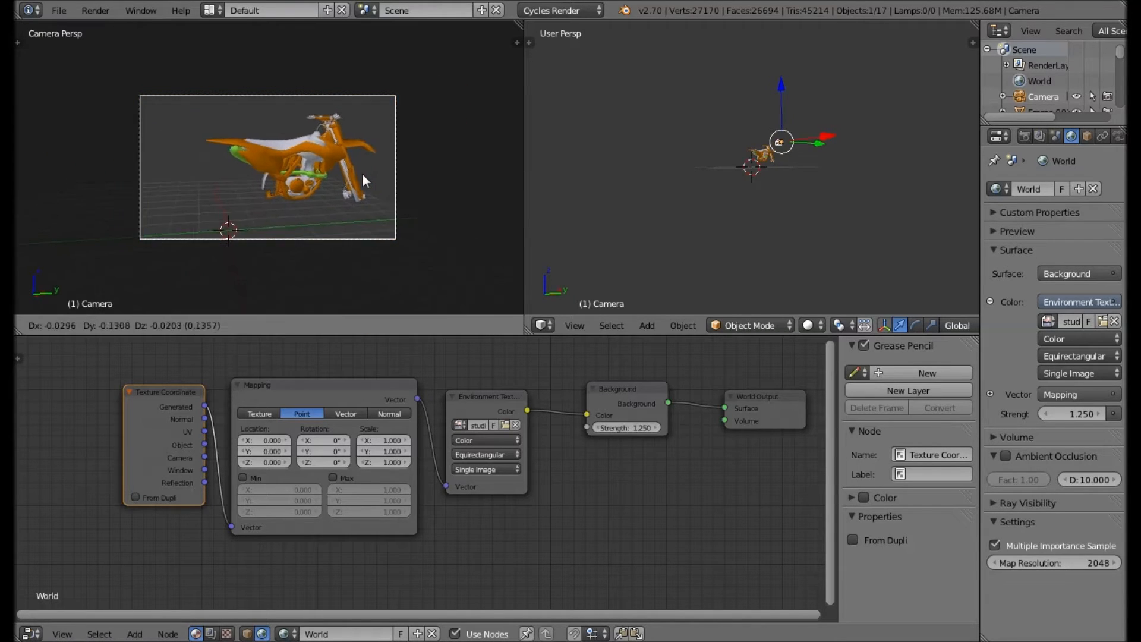
pyautogui.click(364, 172)
# - Move the camera along the global Y axis, then about -1.43 units along the global X axis towards the motorcycle
pyautogui.scroll(3, 401, 154)
pyautogui.scroll(-3, 401, 155)
pyautogui.press('g')
pyautogui.press('y')
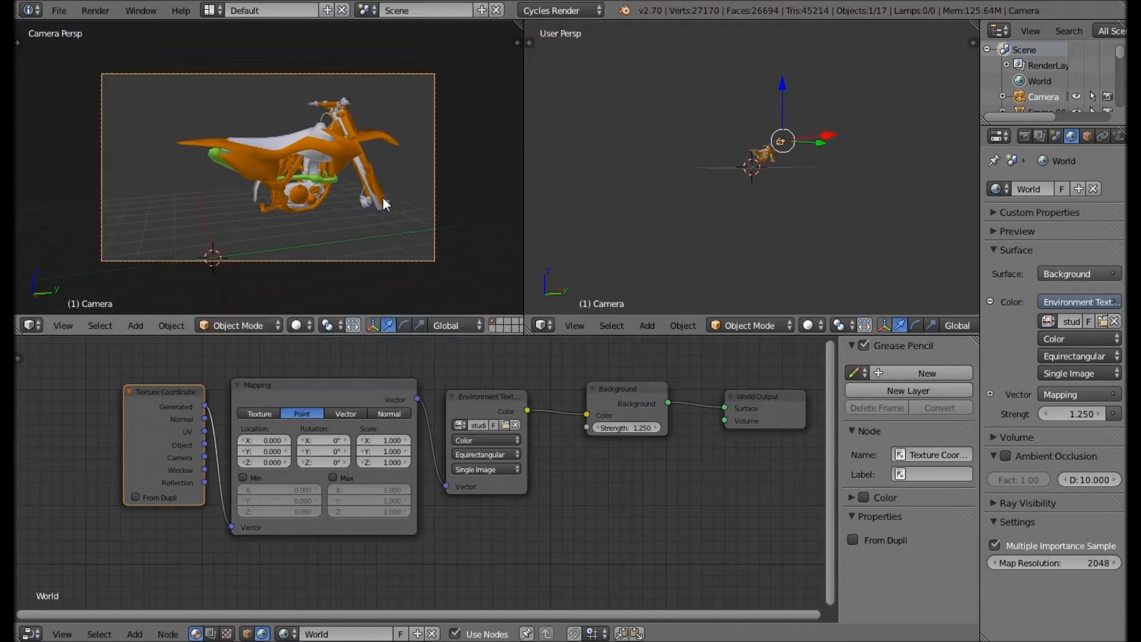
pyautogui.click(320, 230)
pyautogui.press('g')
pyautogui.press('x')
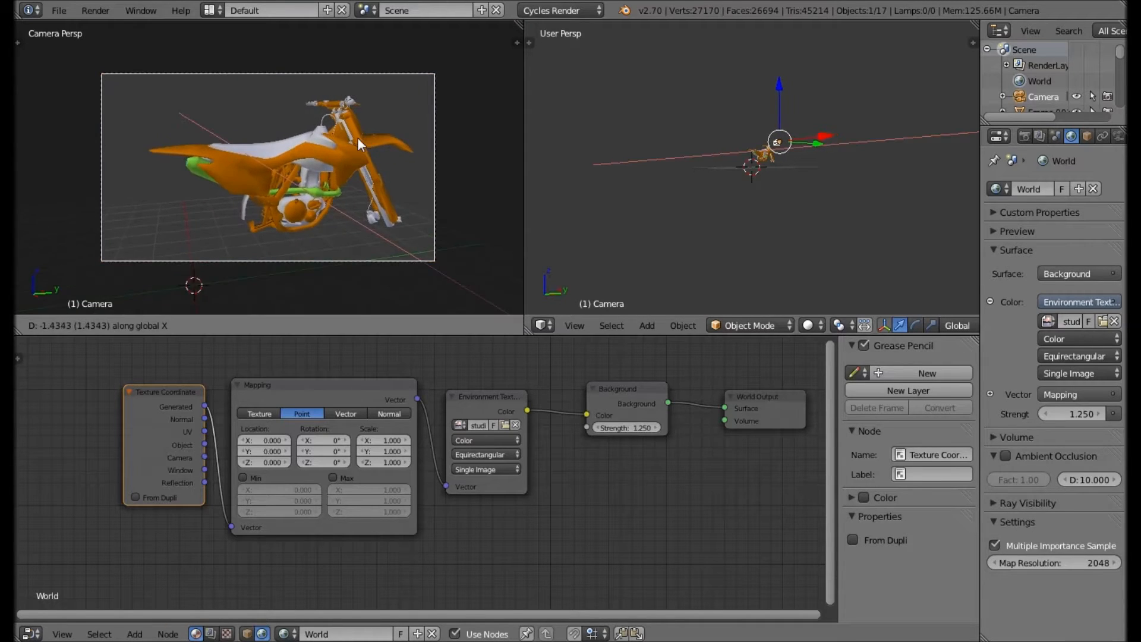
pyautogui.click(358, 143)
# - Shift the camera slightly and roll it to level the motorcycle in the frame, then deselect it
pyautogui.press('g')
pyautogui.click(403, 173)
pyautogui.press('r')
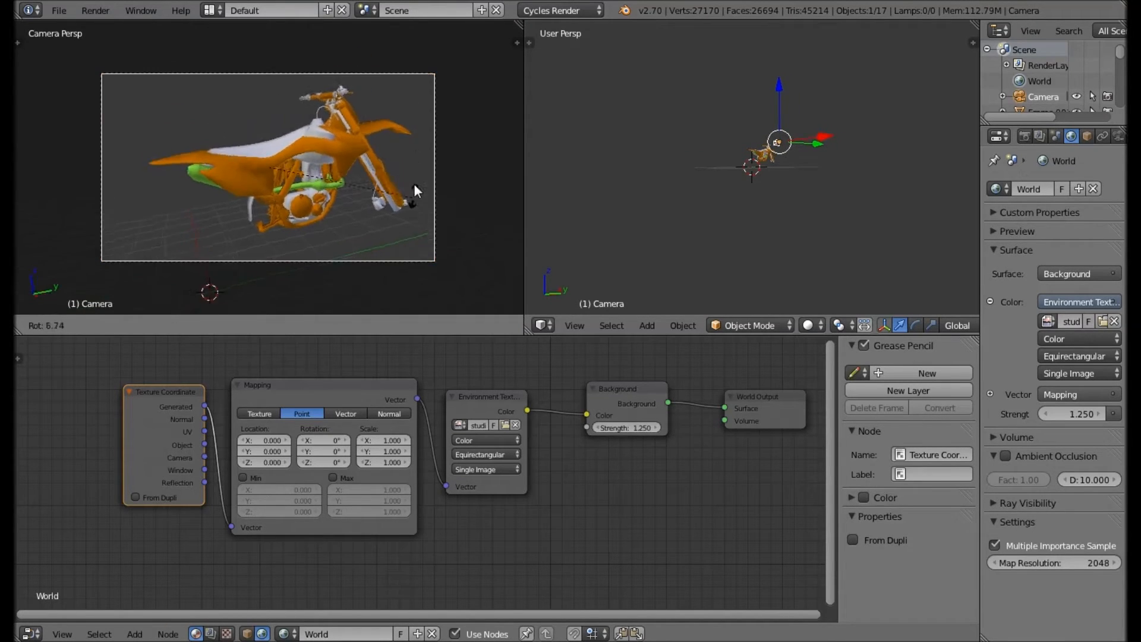
pyautogui.click(401, 177)
pyautogui.press('a')
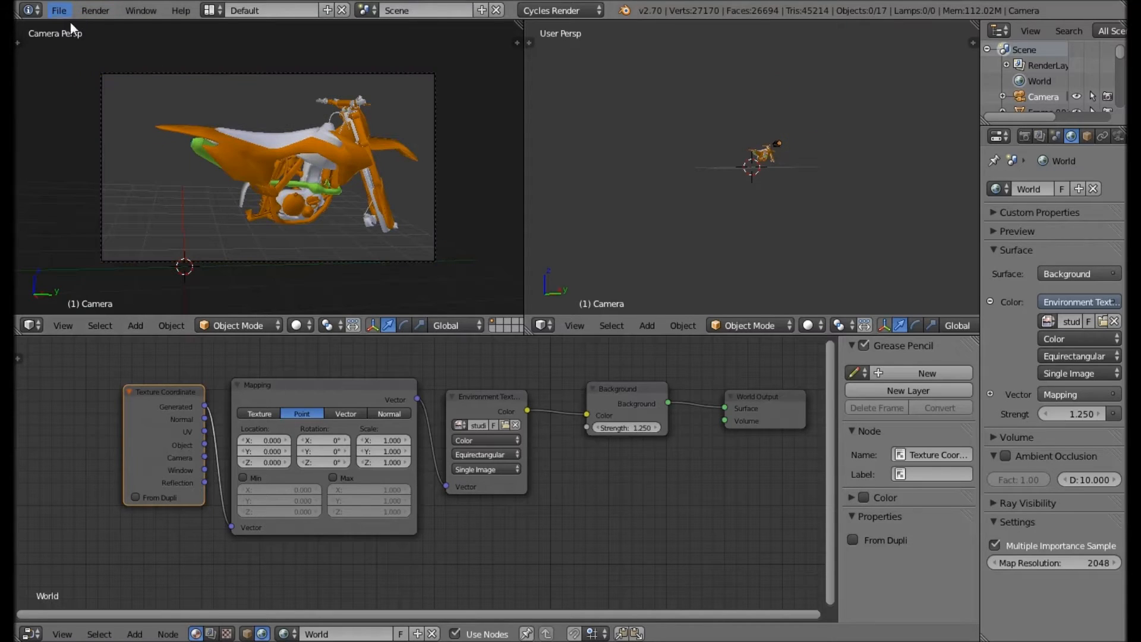
# - Start another append and browse to wheels_P2sta.blend in the BLender Files folder on the Desktop
pyautogui.click(60, 11)
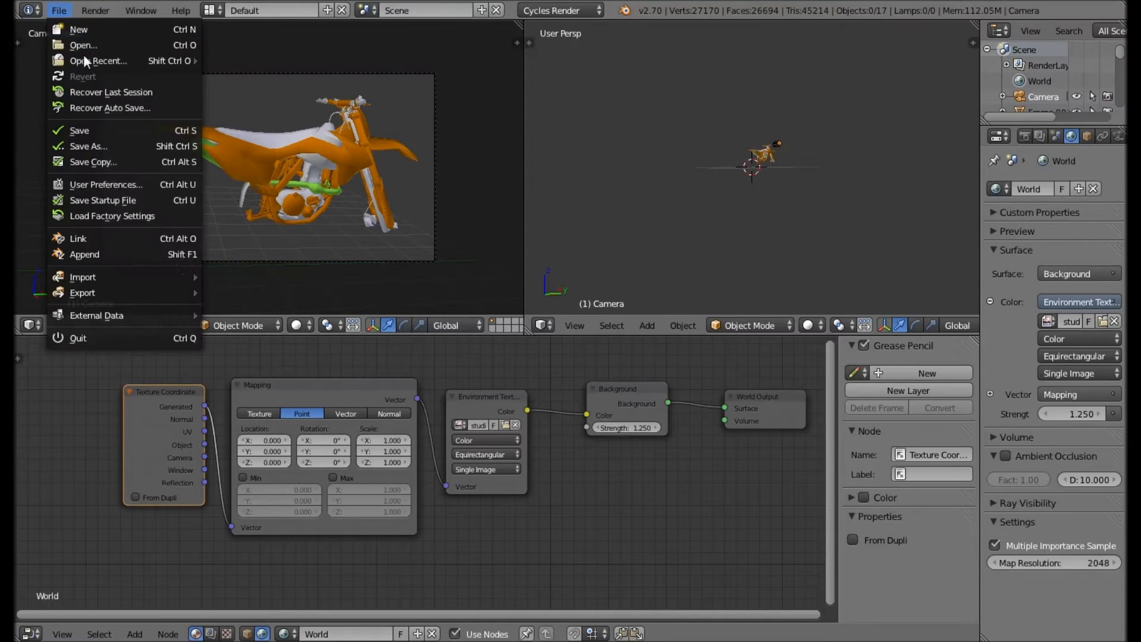
pyautogui.click(122, 252)
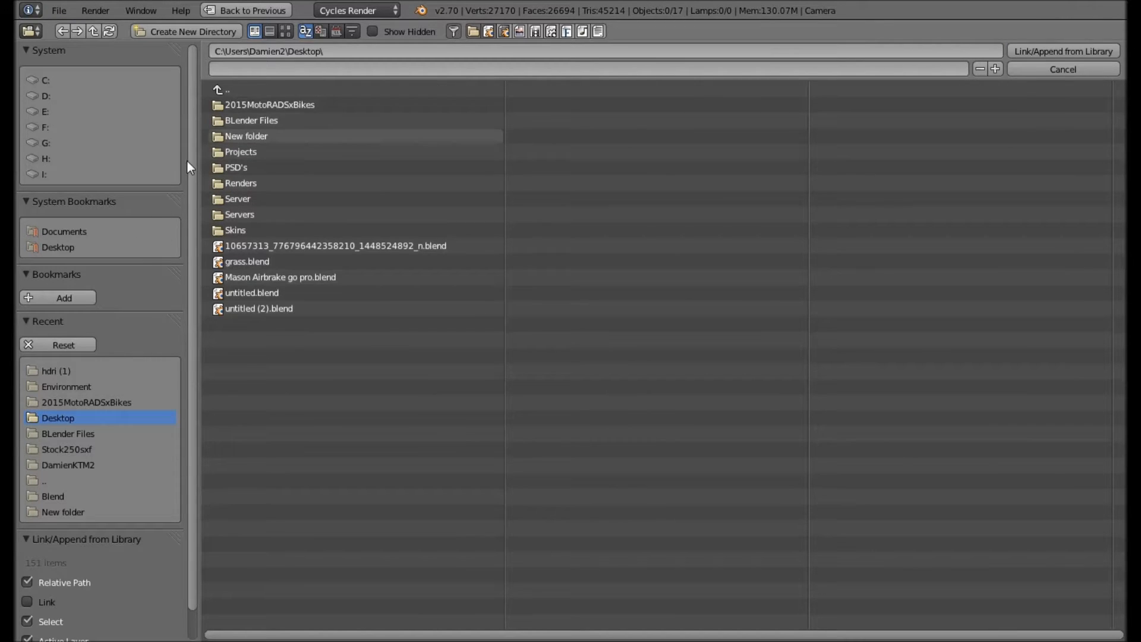
pyautogui.click(277, 135)
pyautogui.click(148, 233)
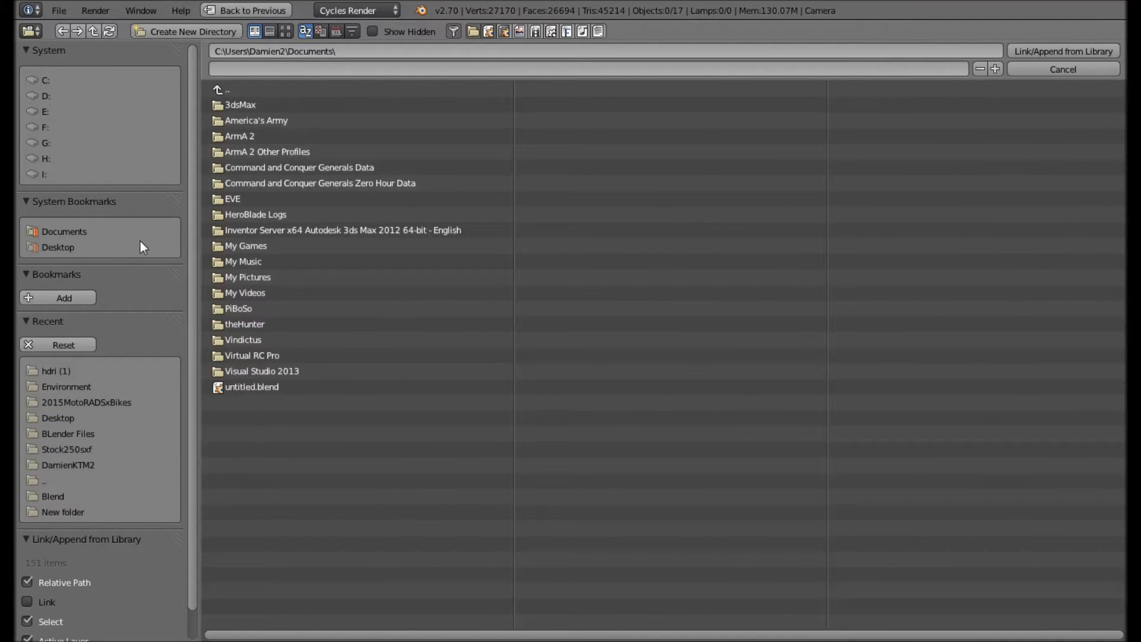
pyautogui.click(141, 245)
pyautogui.click(244, 128)
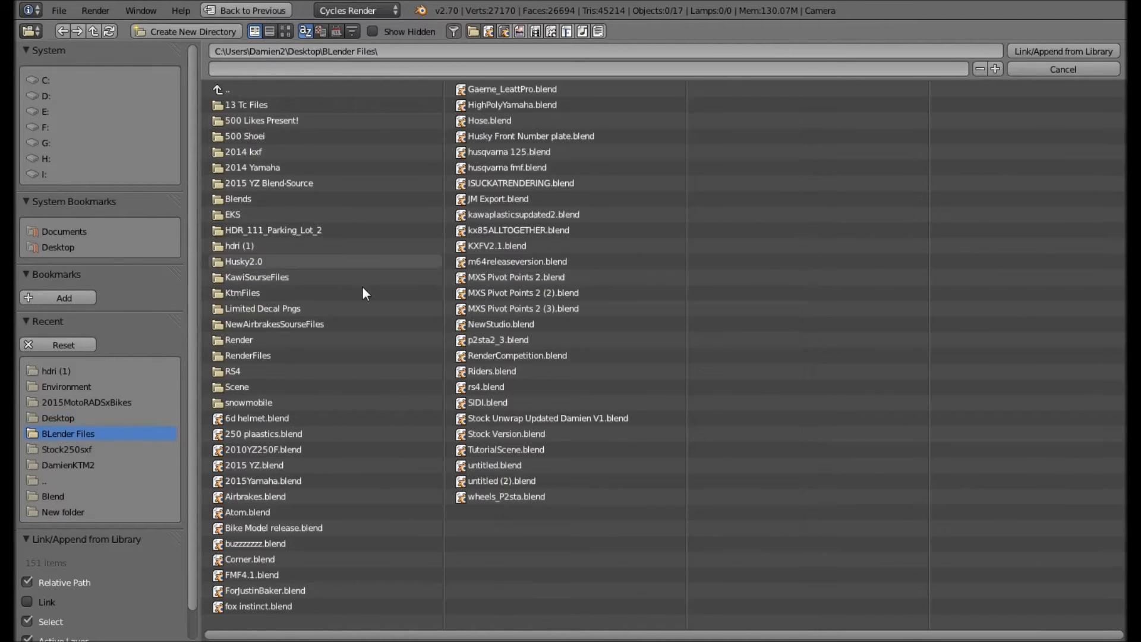
pyautogui.doubleClick(505, 496)
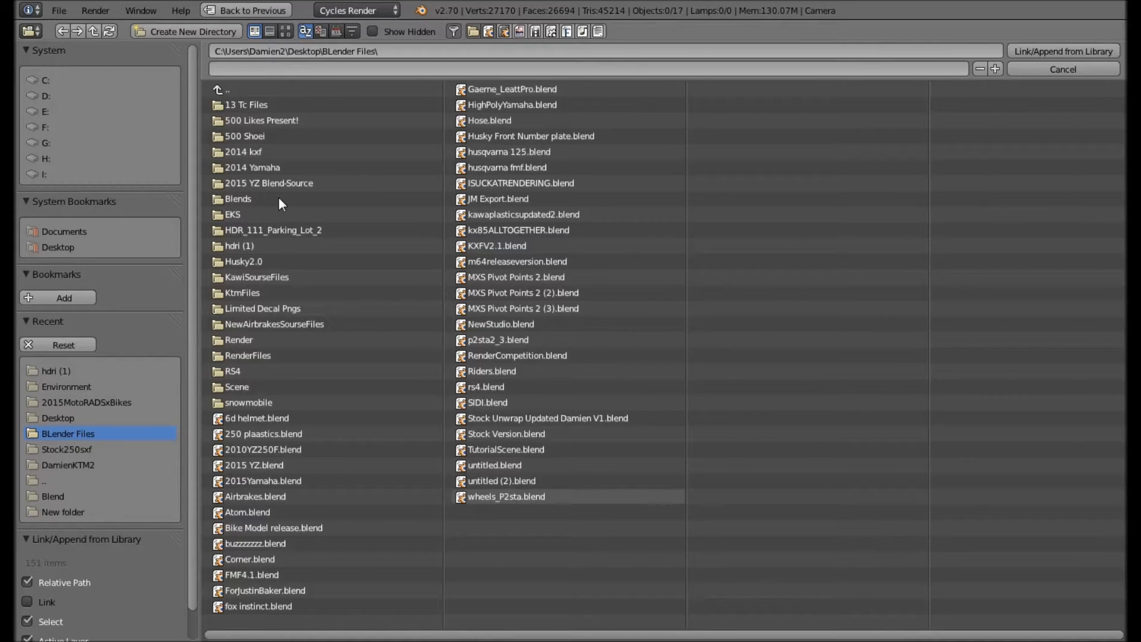
# - Append the objects front_wheel-p2staS and rear_wheel-p2staS from the file's Object category
pyautogui.click(277, 170)
pyautogui.moveTo(291, 218); pyautogui.dragTo(321, 248)
pyautogui.click(309, 209)
pyautogui.keyDown('shift'); pyautogui.click(331, 153); pyautogui.keyUp('shift')
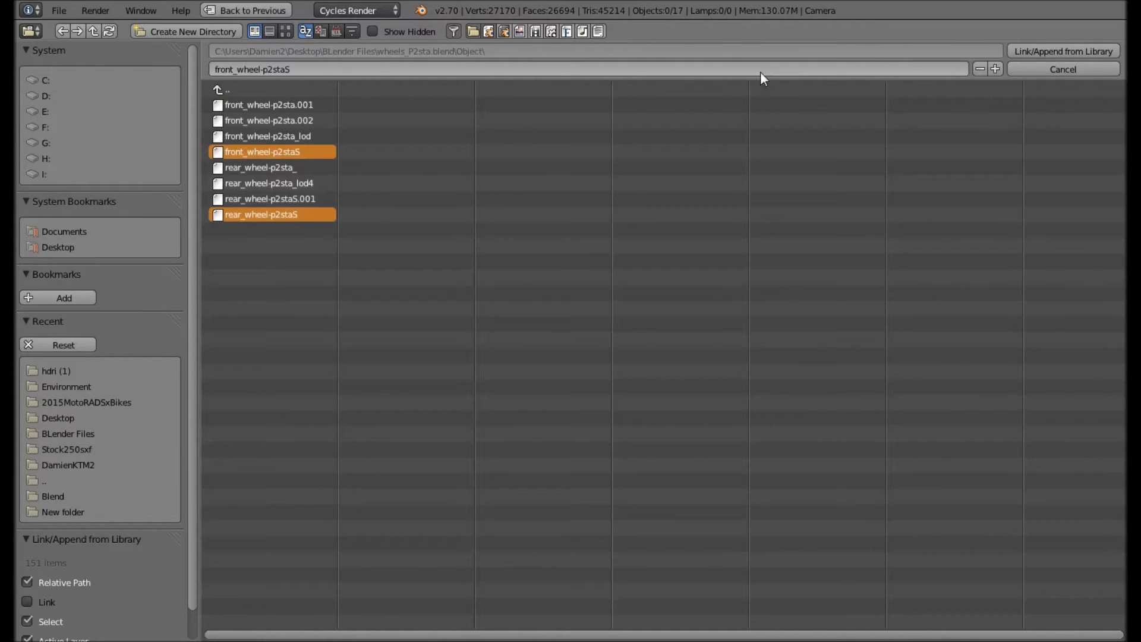
pyautogui.click(1079, 51)
# - Adjust the position of the two appended wheels from a top wireframe view, then return to the solid camera view
pyautogui.moveTo(281, 153); pyautogui.dragTo(463, 147, button='middle')
pyautogui.scroll(-4, 321, 176)
pyautogui.scroll(4, 299, 174)
pyautogui.scroll(-4, 299, 174)
pyautogui.press('KP_7')
pyautogui.press('z')
pyautogui.keyDown('shift'); pyautogui.moveTo(330, 87); pyautogui.dragTo(332, 114, button='middle'); pyautogui.keyUp('shift')
pyautogui.keyDown('shift'); pyautogui.moveTo(304, 190); pyautogui.dragTo(290, 223, button='middle'); pyautogui.keyUp('shift')
pyautogui.press('g')
pyautogui.click(313, 133)
pyautogui.press('g')
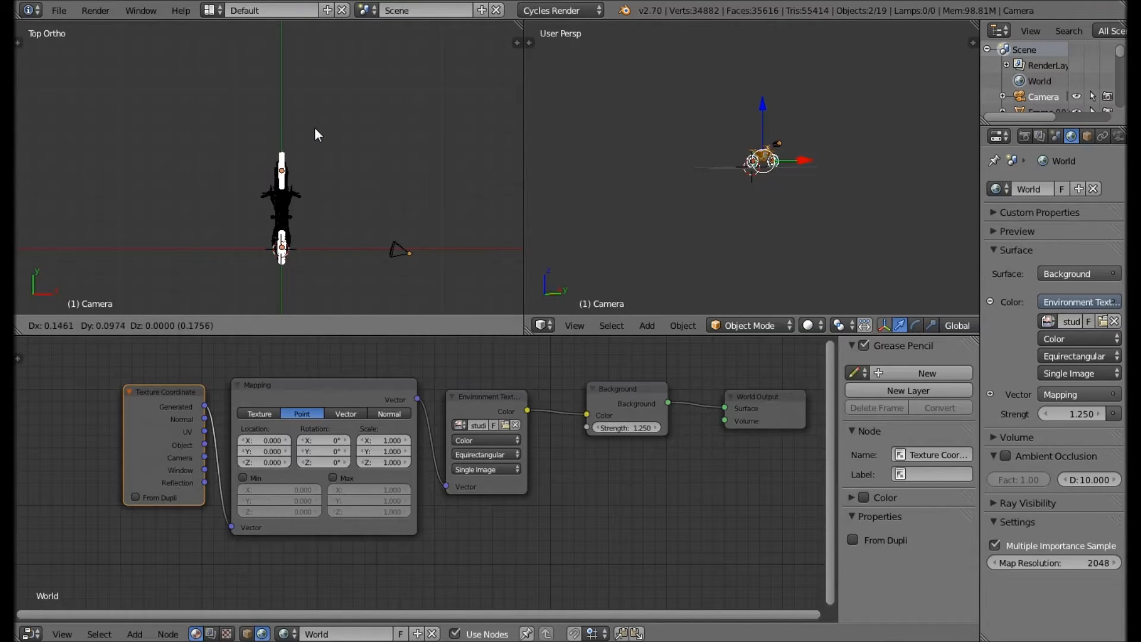
pyautogui.click(315, 134)
pyautogui.press('KP_0')
pyautogui.press('a')
pyautogui.scroll(3, 315, 129)
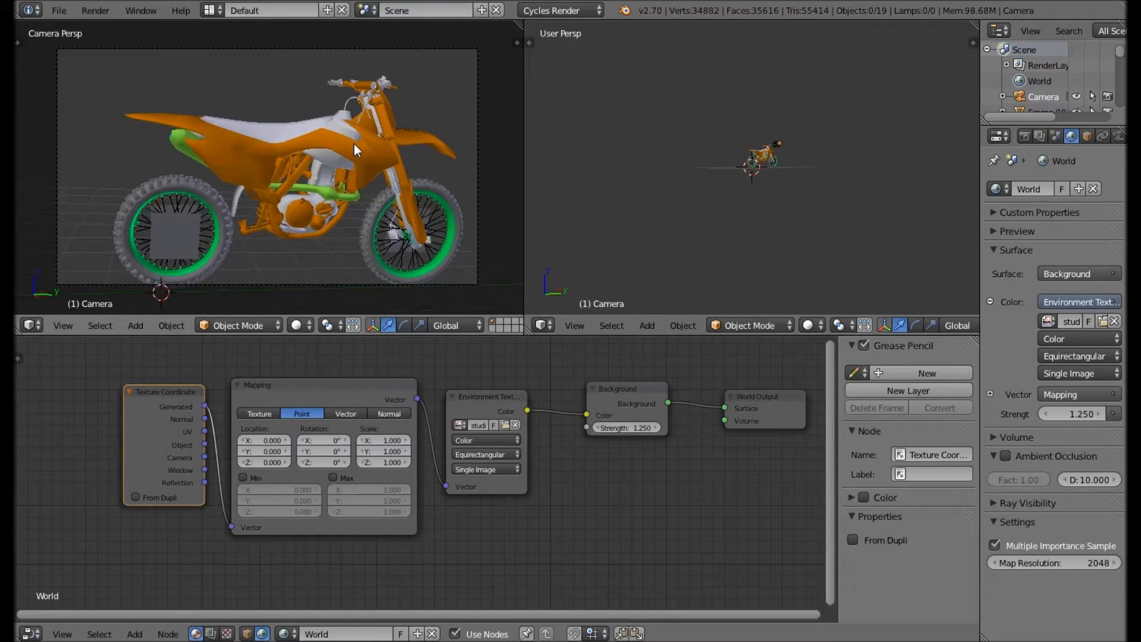
pyautogui.keyDown('shift'); pyautogui.moveTo(354, 143); pyautogui.dragTo(341, 119, button='middle'); pyautogui.keyUp('shift')
pyautogui.rightClick(405, 145)
pyautogui.scroll(1, 409, 151)
pyautogui.rightClick(411, 155)
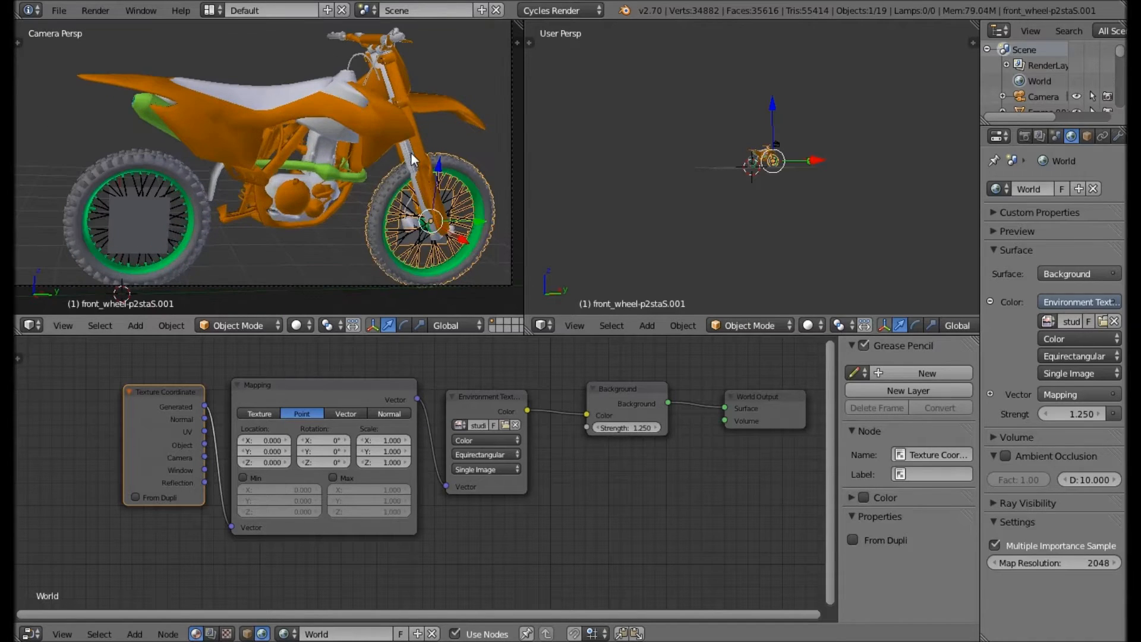
pyautogui.rightClick(411, 156)
pyautogui.press('x')
pyautogui.rightClick(414, 187)
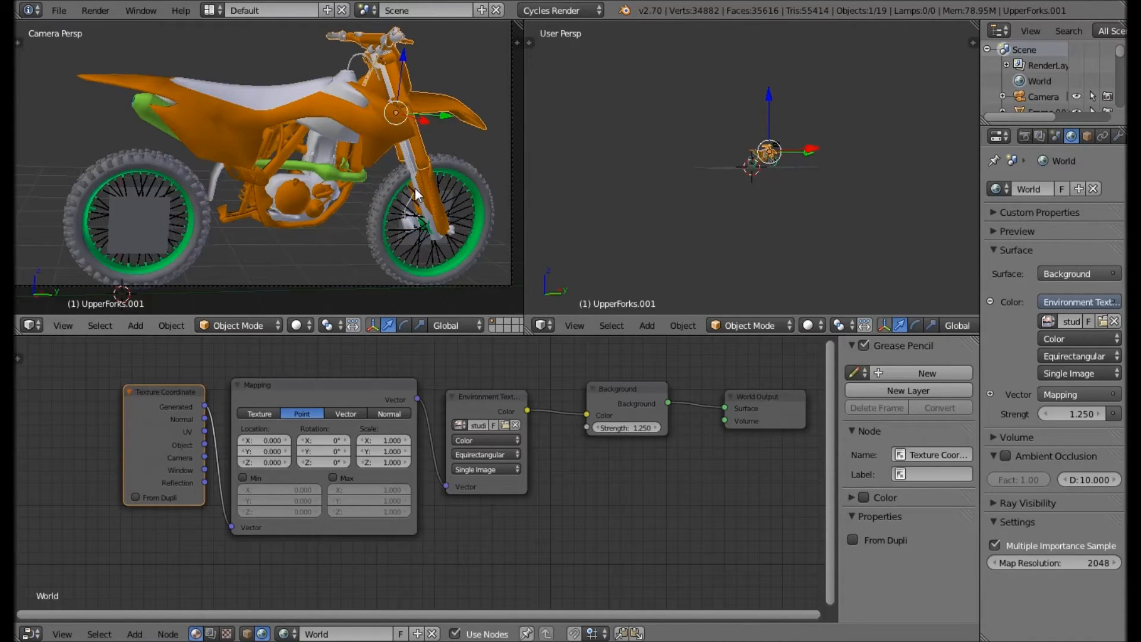
pyautogui.rightClick(415, 188)
pyautogui.press('x')
# - Delete two surplus fork parts at the front of the motorcycle
pyautogui.moveTo(440, 146); pyautogui.dragTo(306, 153, button='middle')
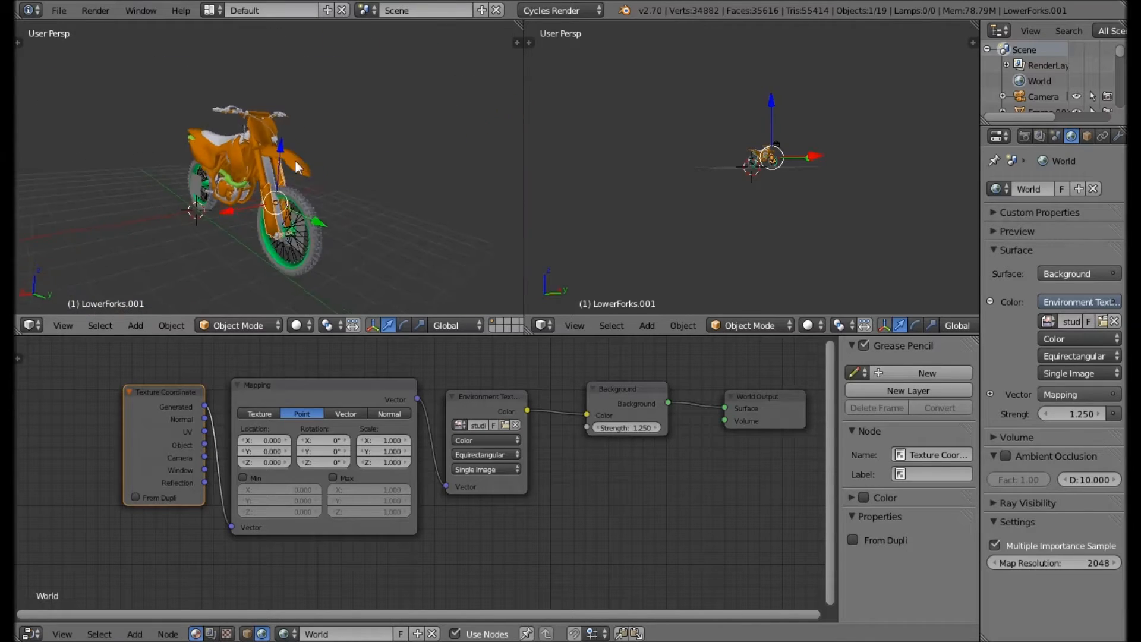
pyautogui.scroll(3, 297, 163)
pyautogui.press('a')
pyautogui.rightClick(264, 195)
pyautogui.press('x')
pyautogui.click(264, 195)
pyautogui.rightClick(270, 237)
pyautogui.press('x')
pyautogui.click(271, 236)
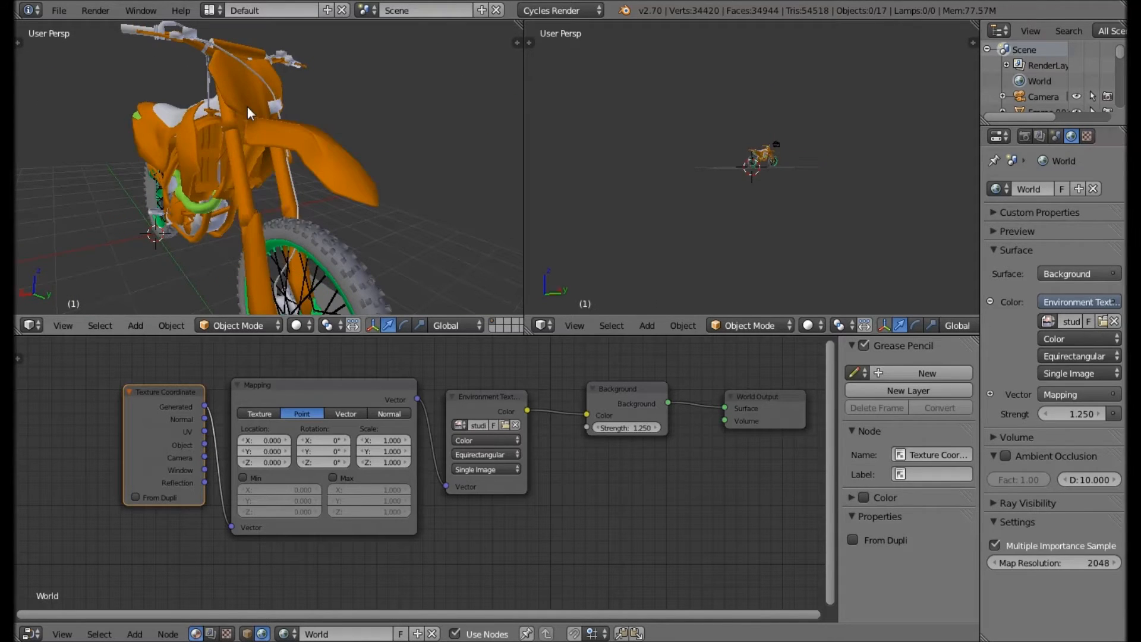
# - Select the upper forks and display their object material in both the node editor and the widened properties area
pyautogui.rightClick(247, 107)
pyautogui.press('KP_0')
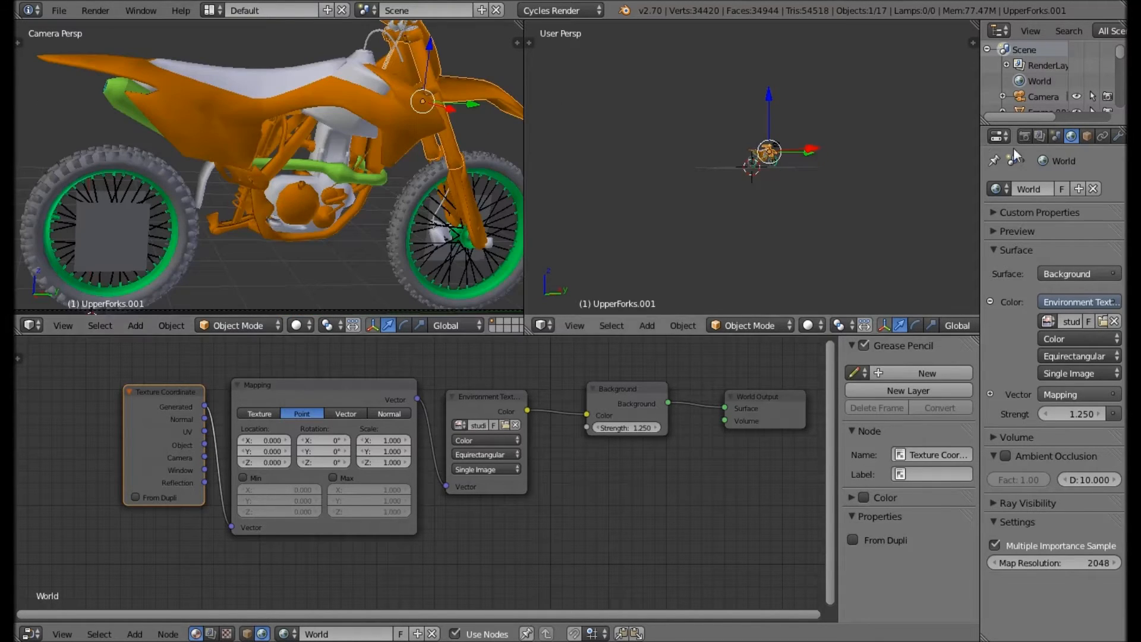
pyautogui.click(247, 633)
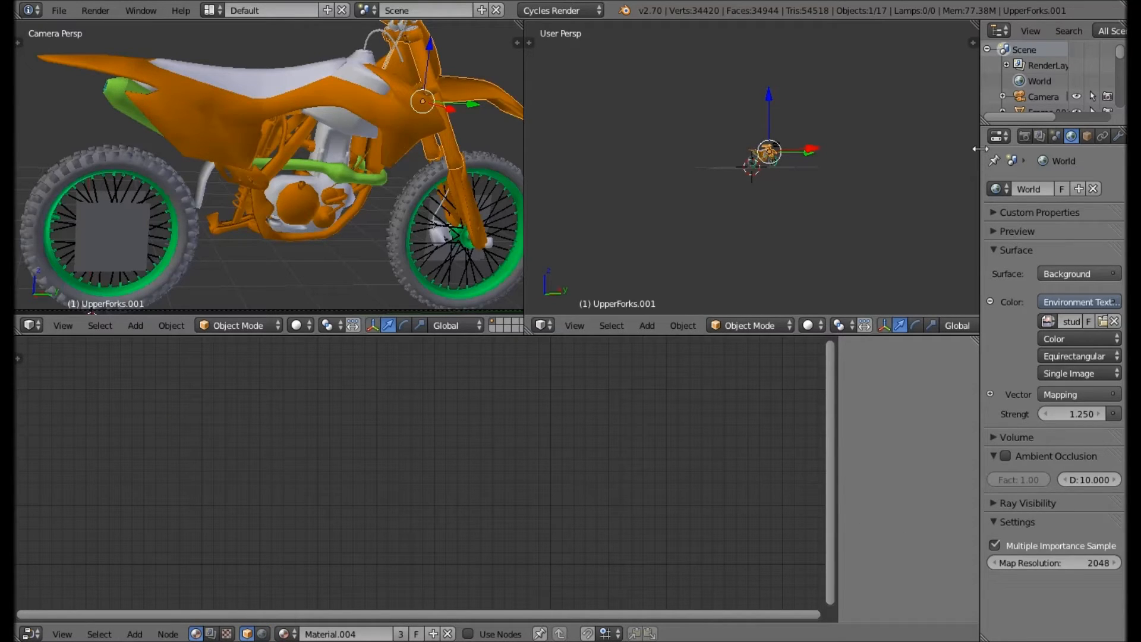
pyautogui.moveTo(976, 150); pyautogui.dragTo(940, 150)
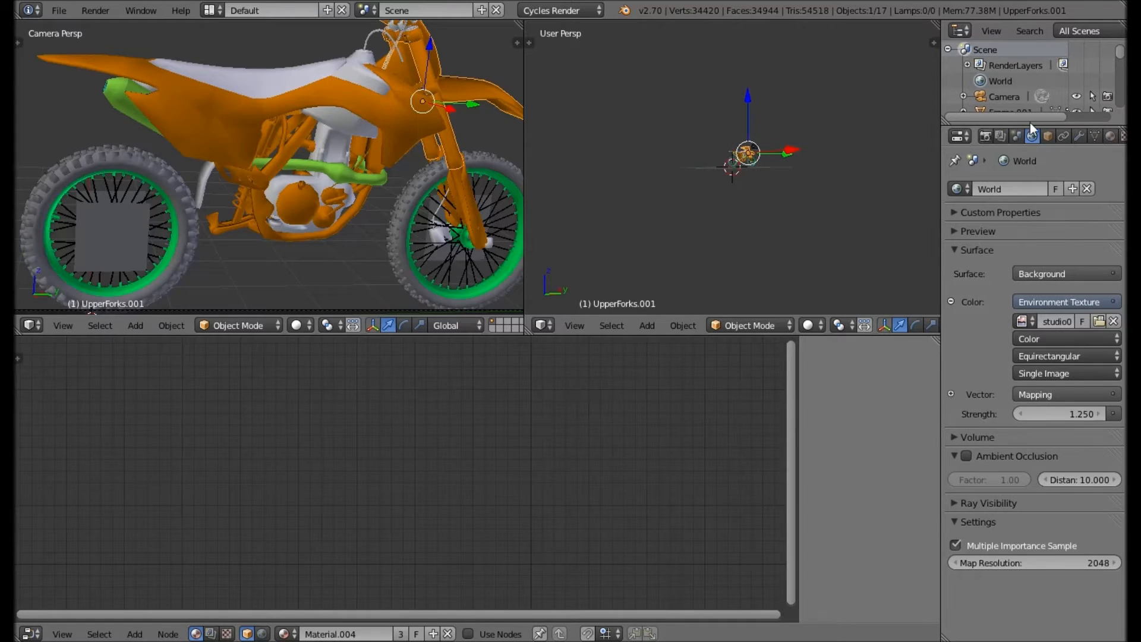
pyautogui.click(1109, 136)
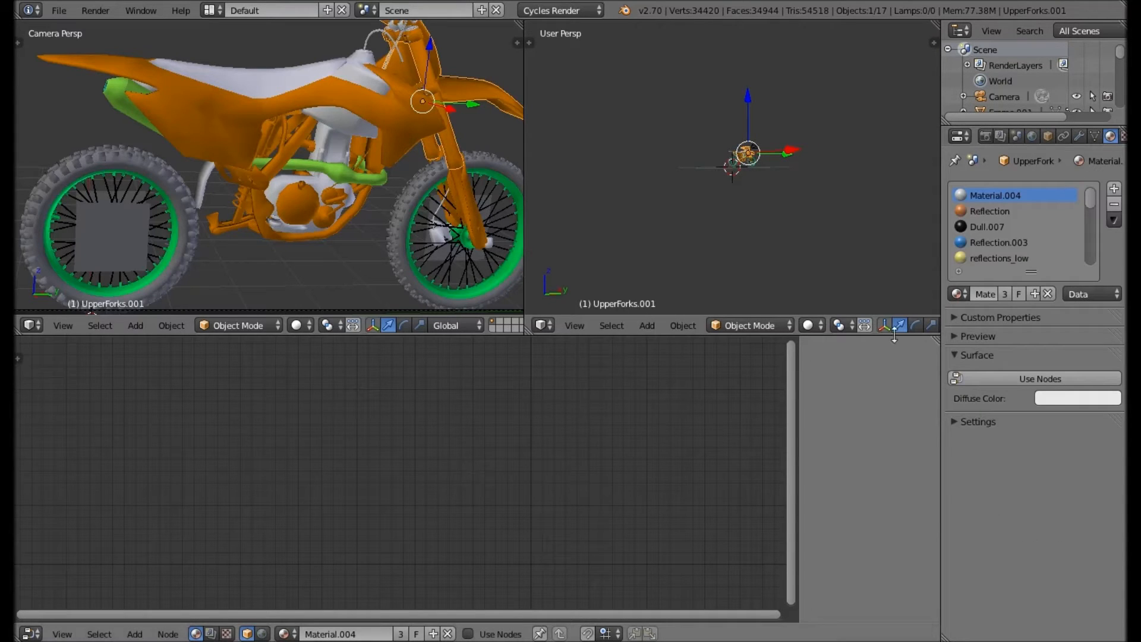
# - Enable nodes for the forks' Reflection material and spread its Diffuse BSDF and Material Output nodes well apart
pyautogui.click(1007, 213)
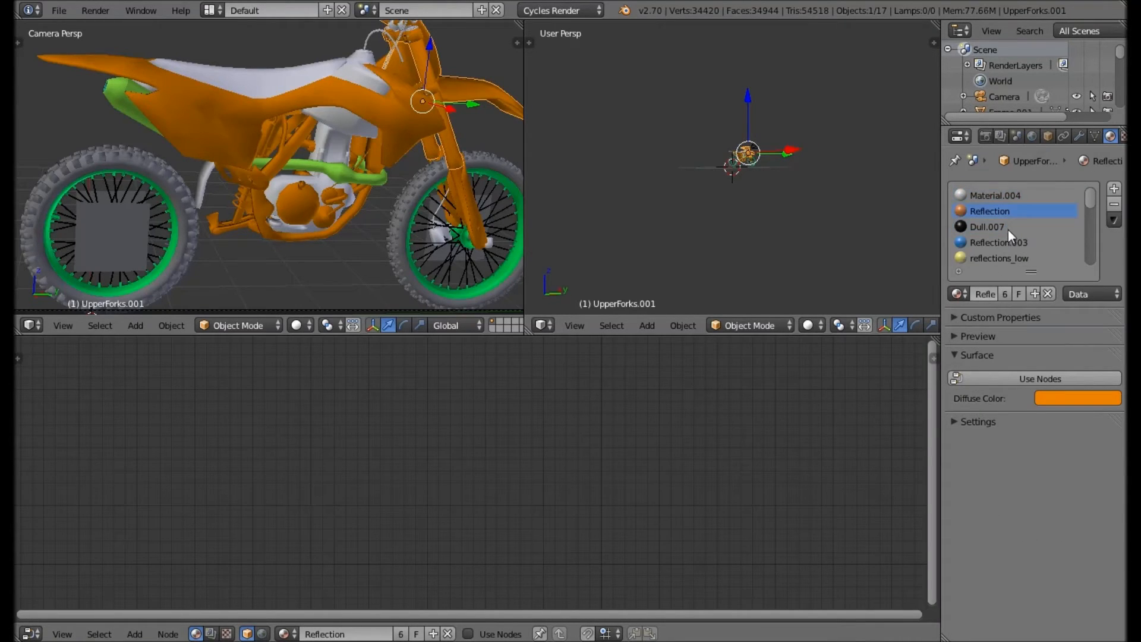
pyautogui.click(1012, 378)
pyautogui.scroll(2, 875, 387)
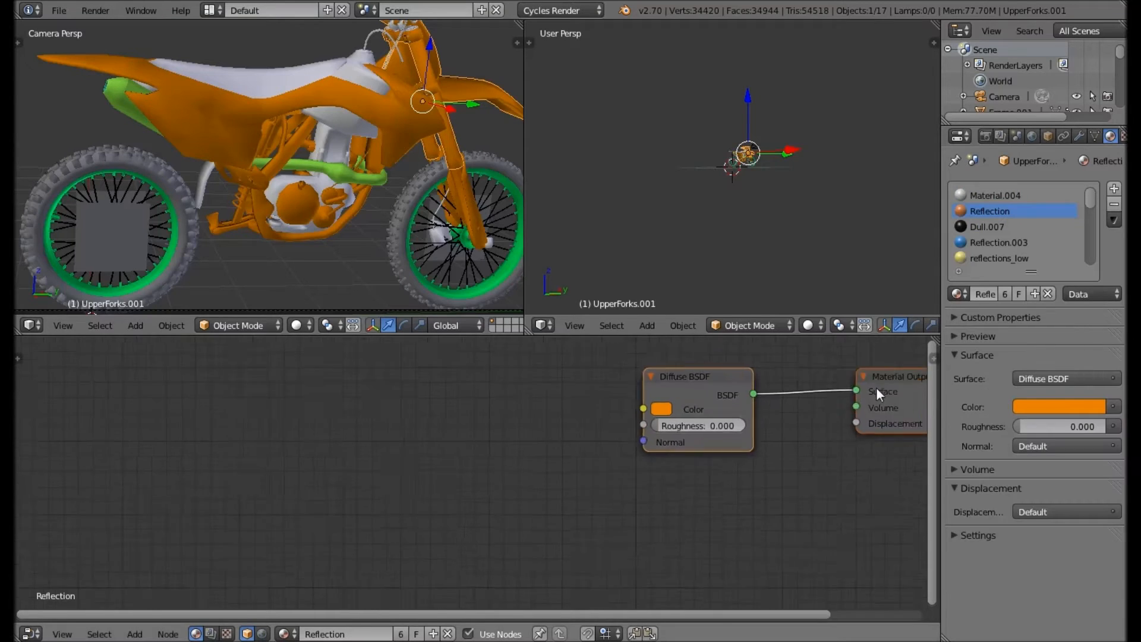
pyautogui.scroll(-2, 847, 394)
pyautogui.moveTo(808, 398); pyautogui.dragTo(554, 421, button='middle')
pyautogui.moveTo(573, 424); pyautogui.dragTo(885, 455)
pyautogui.moveTo(410, 440); pyautogui.dragTo(473, 489)
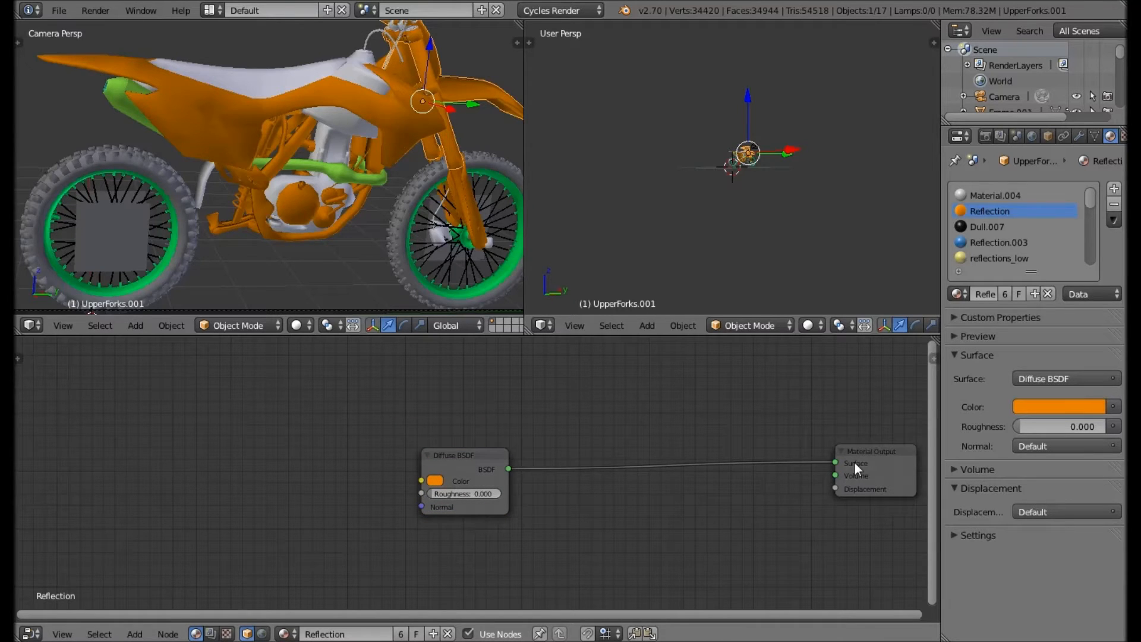
pyautogui.click(853, 461)
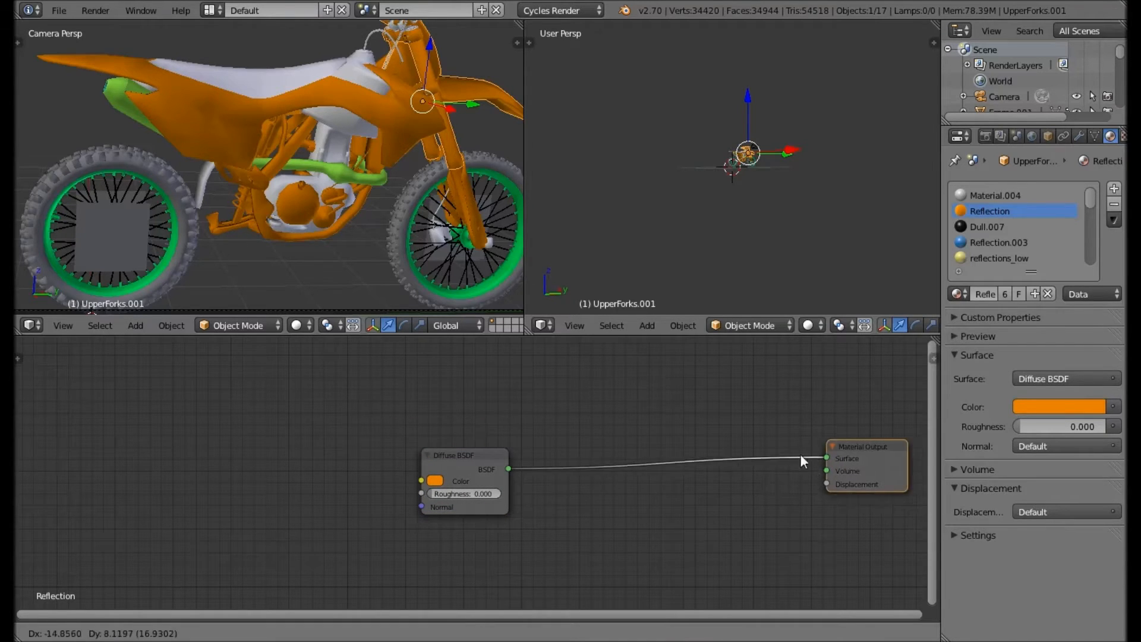
pyautogui.click(691, 477)
# - Insert a Mix Shader between the Diffuse BSDF and Material Output, and link a duplicate Mix Shader into it beside the Diffuse BSDF
pyautogui.hotkey('shift', 'a')
pyautogui.moveTo(673, 515)
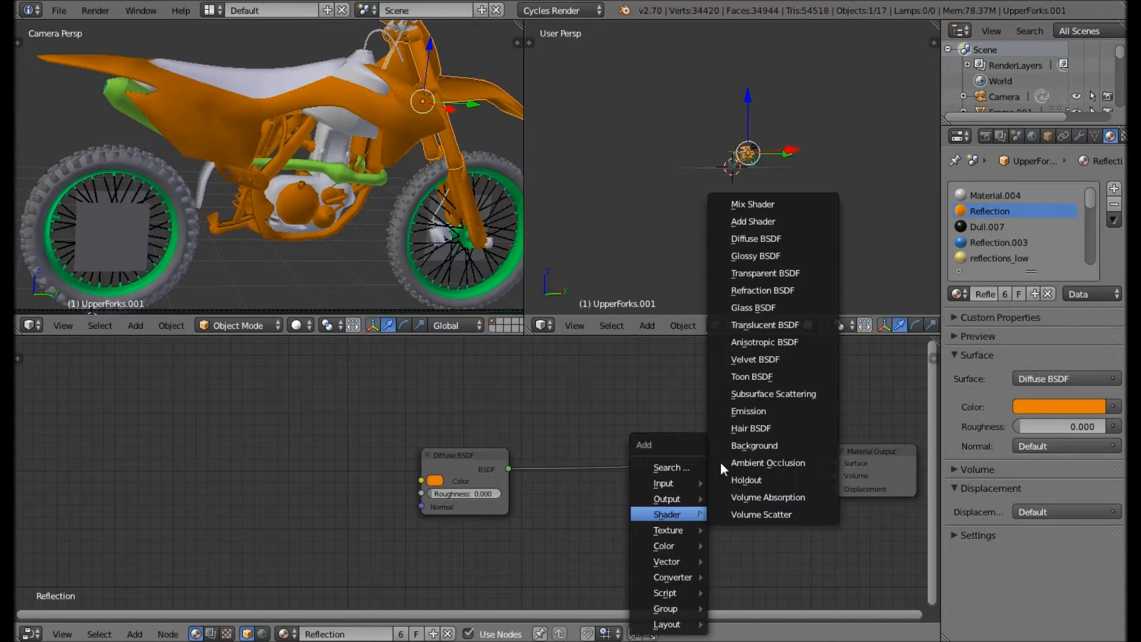
pyautogui.click(784, 202)
pyautogui.click(631, 440)
pyautogui.hotkey('shift', 'd')
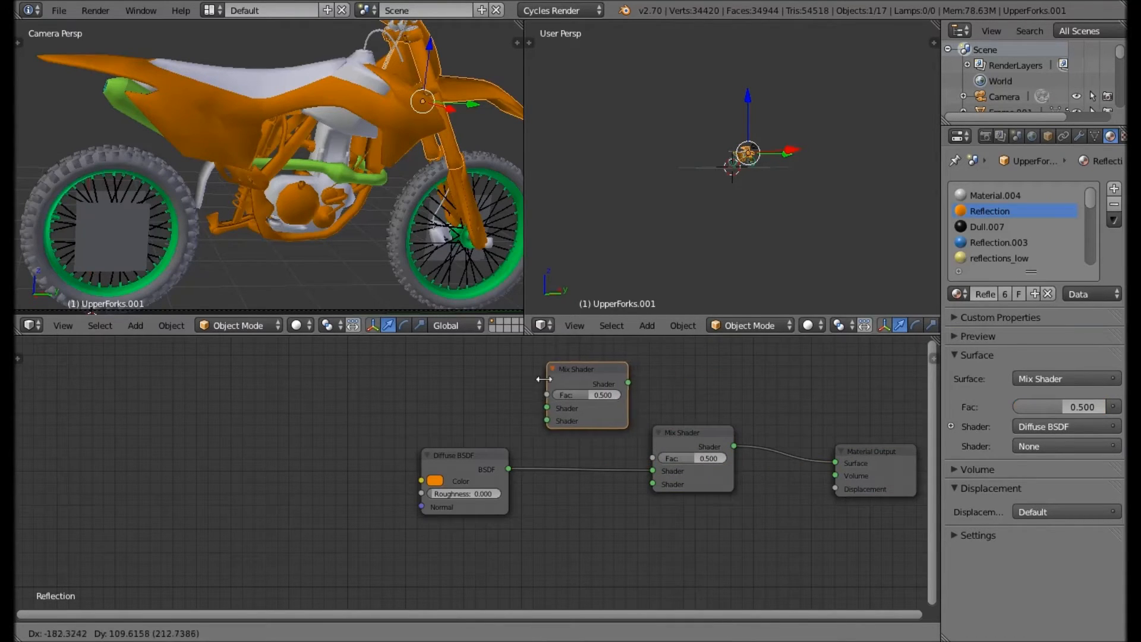
pyautogui.click(533, 408)
pyautogui.moveTo(523, 389); pyautogui.dragTo(522, 462)
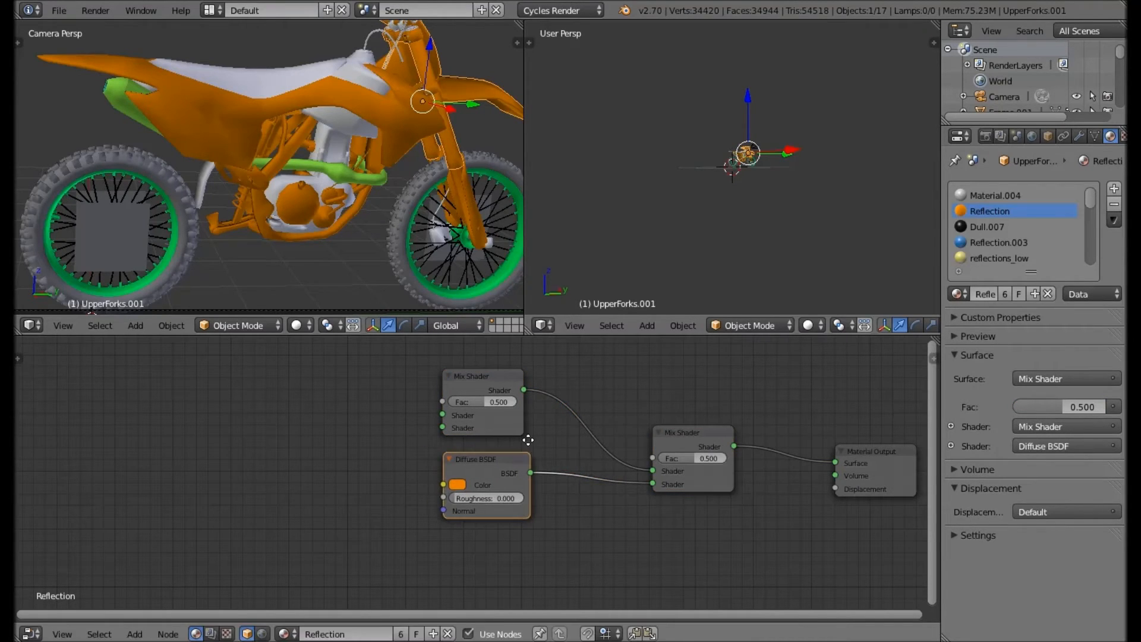
# - Swap the final Mix Shader's inputs so the Diffuse BSDF feeds the first and the duplicate Mix Shader the second
pyautogui.moveTo(528, 439); pyautogui.dragTo(615, 414, button='middle')
pyautogui.scroll(2, 601, 461)
pyautogui.scroll(-1, 630, 416)
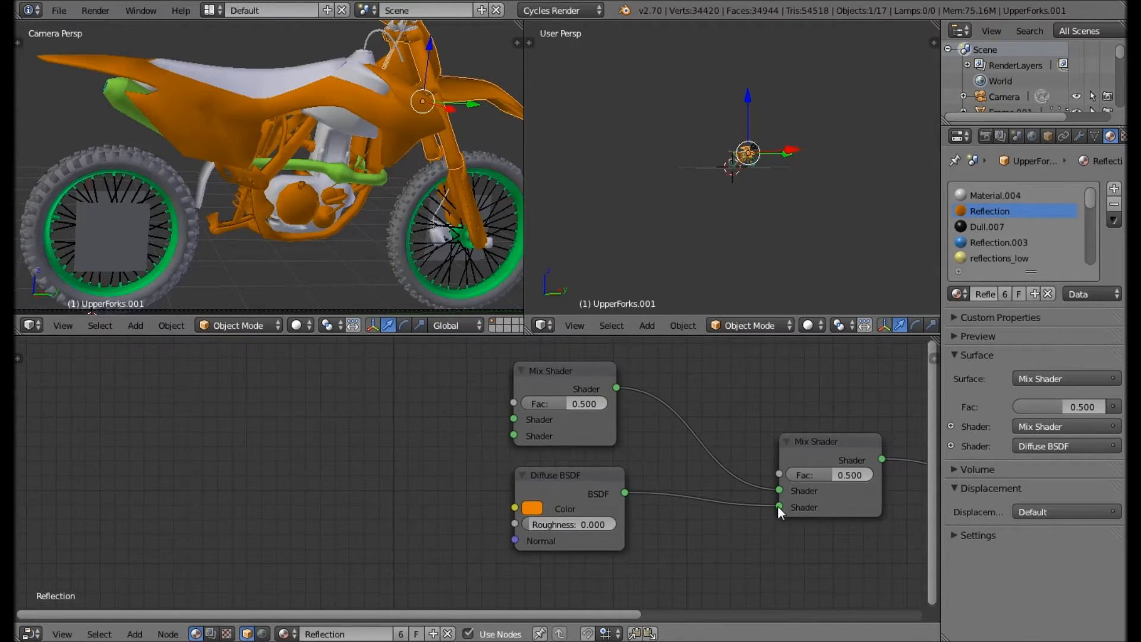
pyautogui.moveTo(780, 504); pyautogui.dragTo(616, 387)
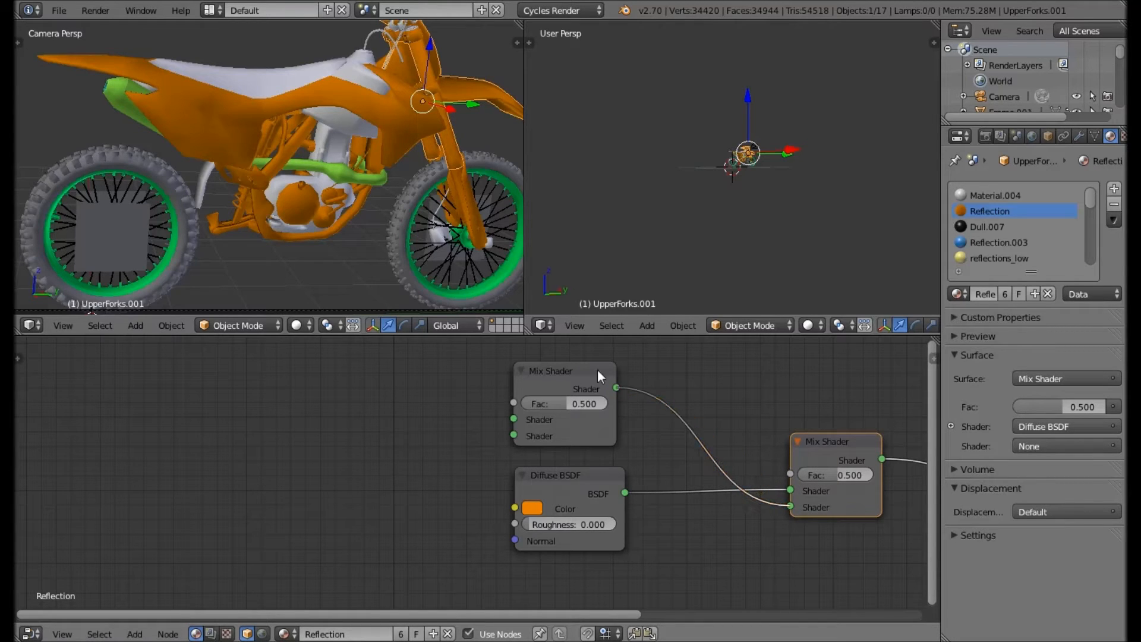
# - Add a Glossy BSDF, duplicate it, and connect both glossy nodes to the two shader inputs of the upper Mix Shader
pyautogui.scroll(-1, 544, 405)
pyautogui.click(543, 406)
pyautogui.hotkey('shift', 'a')
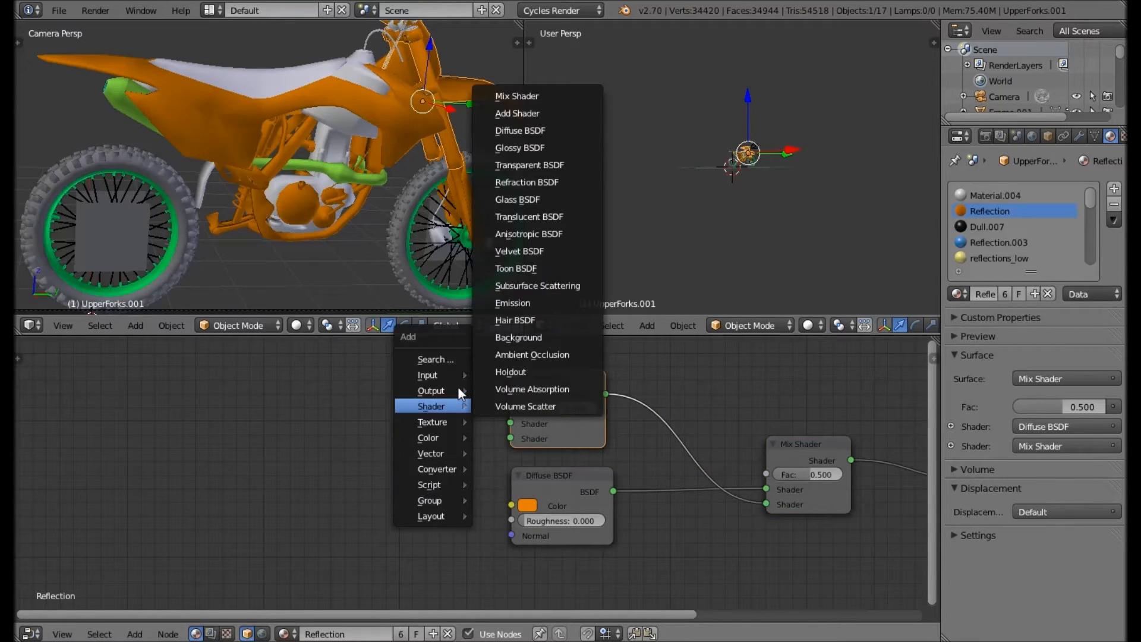
pyautogui.hotkey('shift', 'a')
pyautogui.moveTo(416, 403)
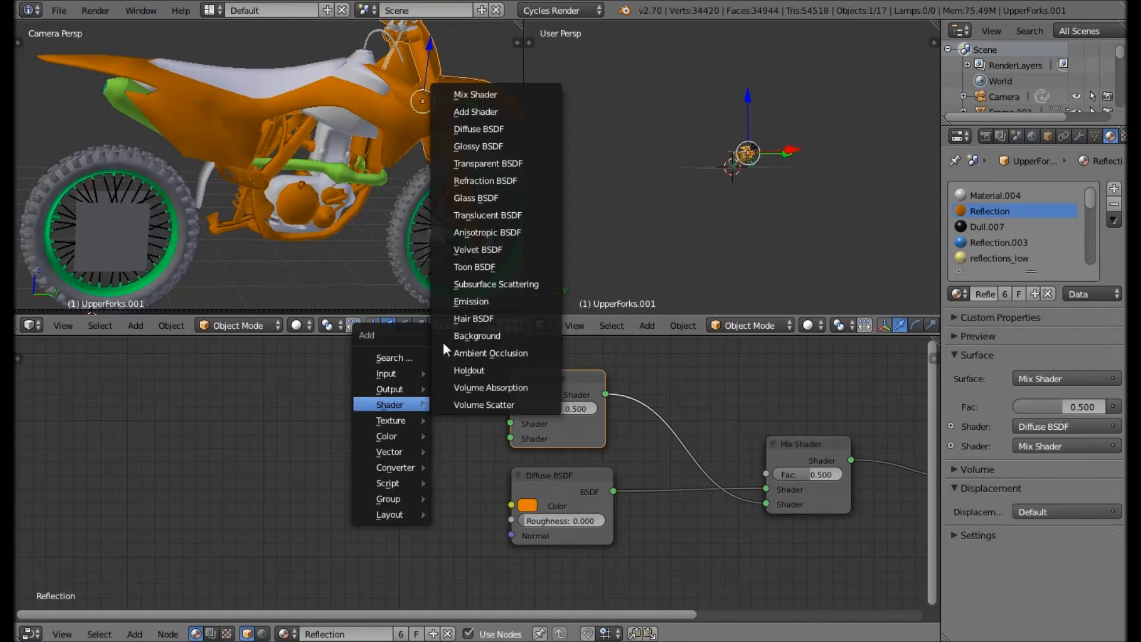
pyautogui.click(498, 146)
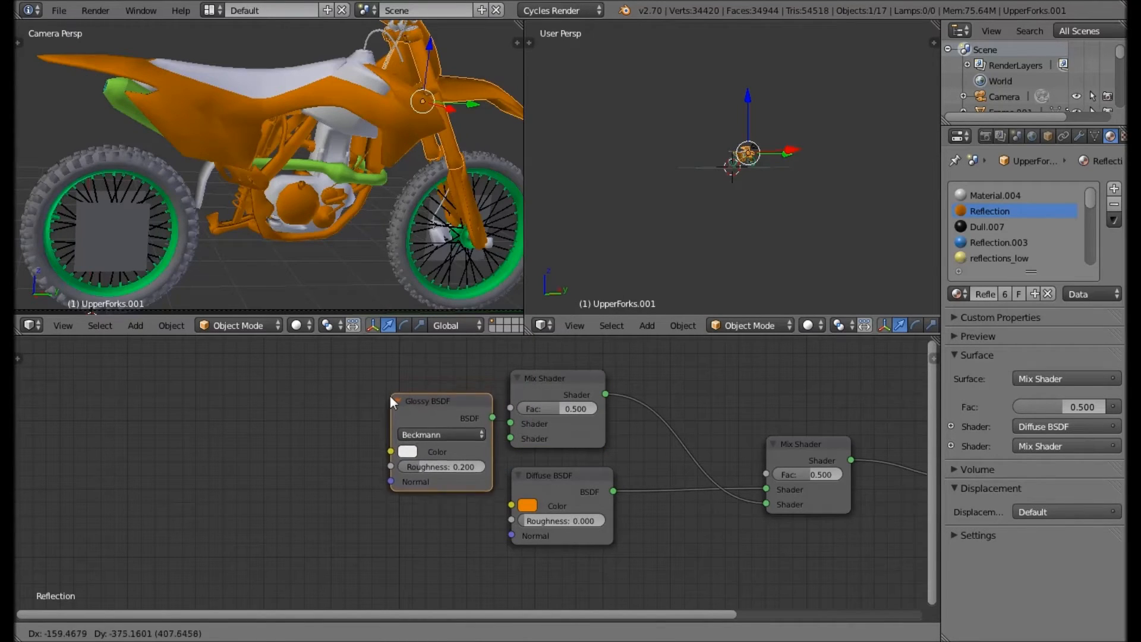
pyautogui.click(383, 425)
pyautogui.hotkey('shift', 'd')
pyautogui.click(388, 601)
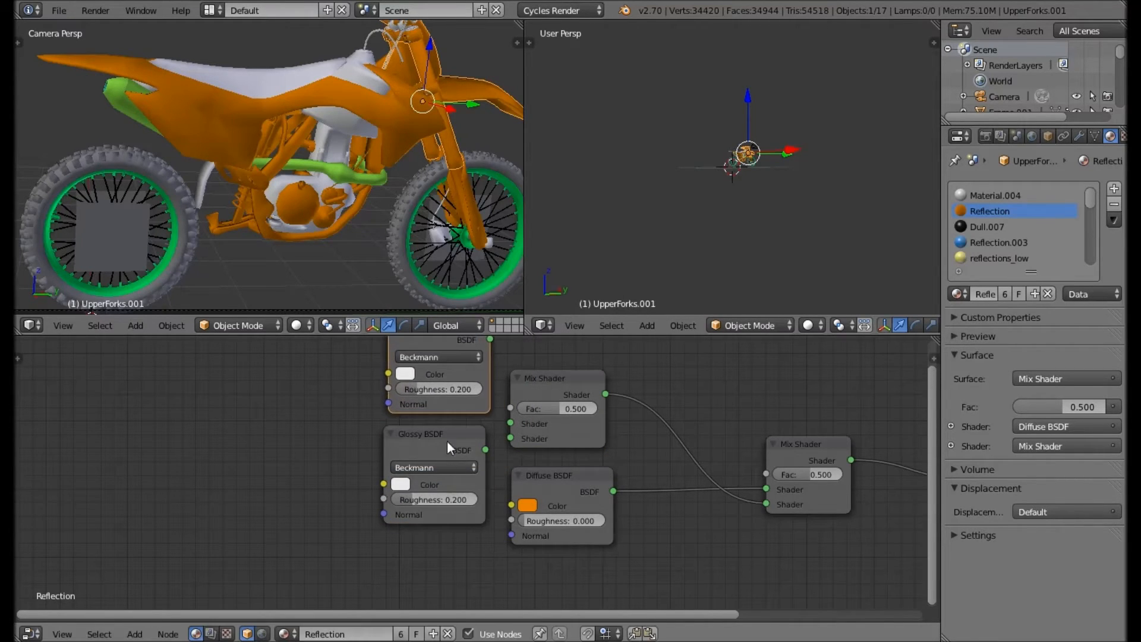
pyautogui.moveTo(492, 444); pyautogui.dragTo(435, 483, button='middle')
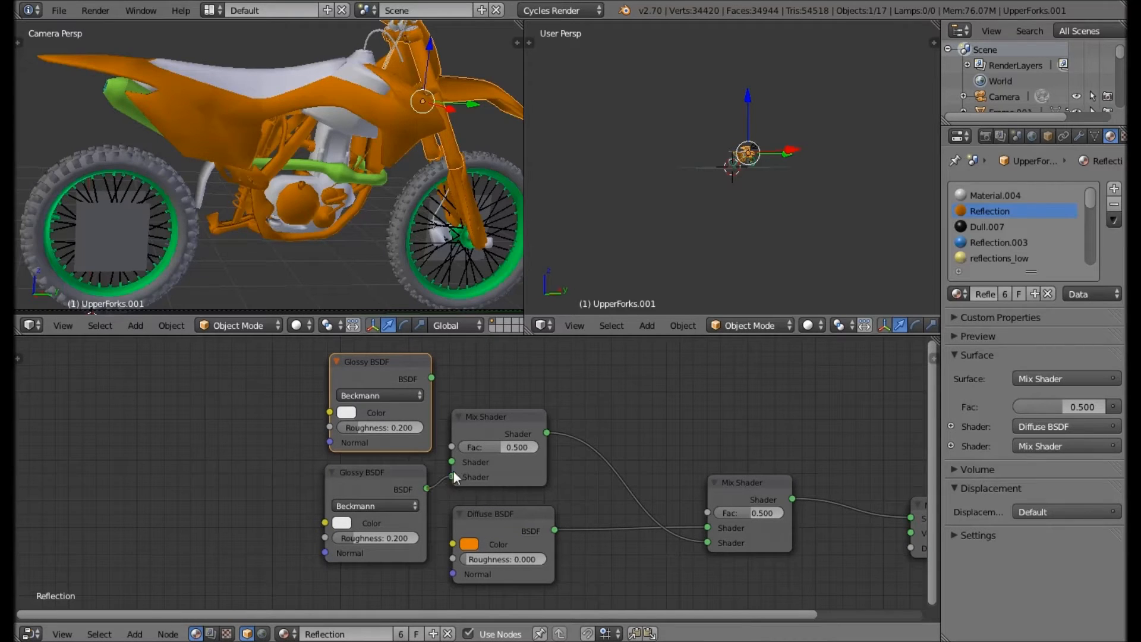
pyautogui.moveTo(452, 462)
pyautogui.mouseDown()
pyautogui.moveTo(421, 375)
pyautogui.moveTo(385, 362)
pyautogui.mouseUp()
# - Enable a transparent film background in the render settings and switch the camera view to Rendered shading
pyautogui.press('a')
pyautogui.click(984, 135)
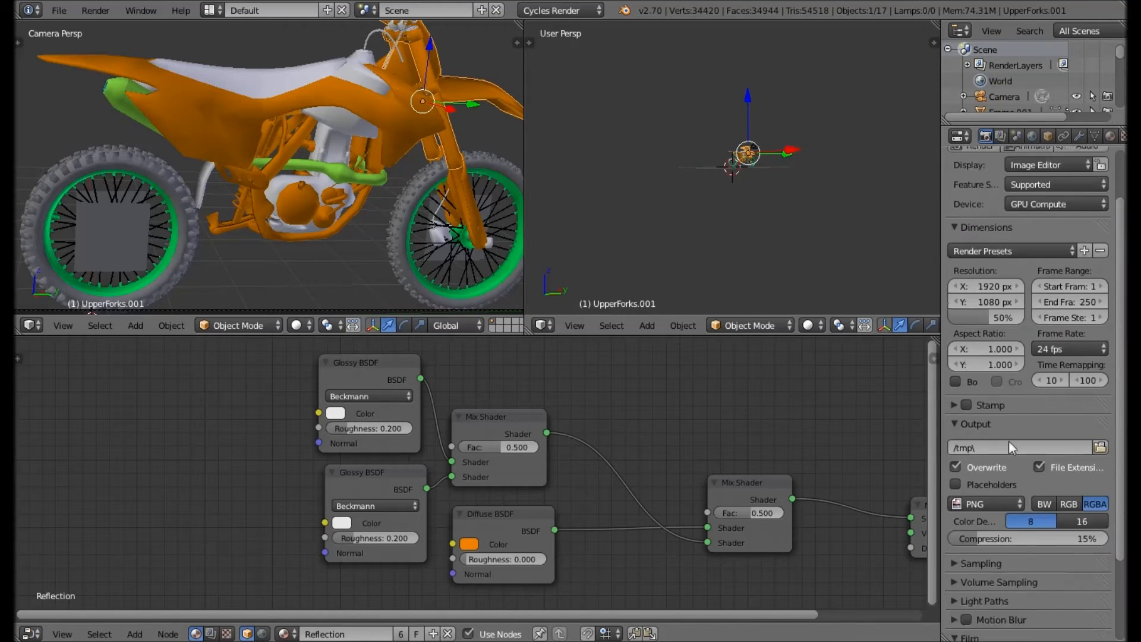
pyautogui.scroll(-5, 1014, 430)
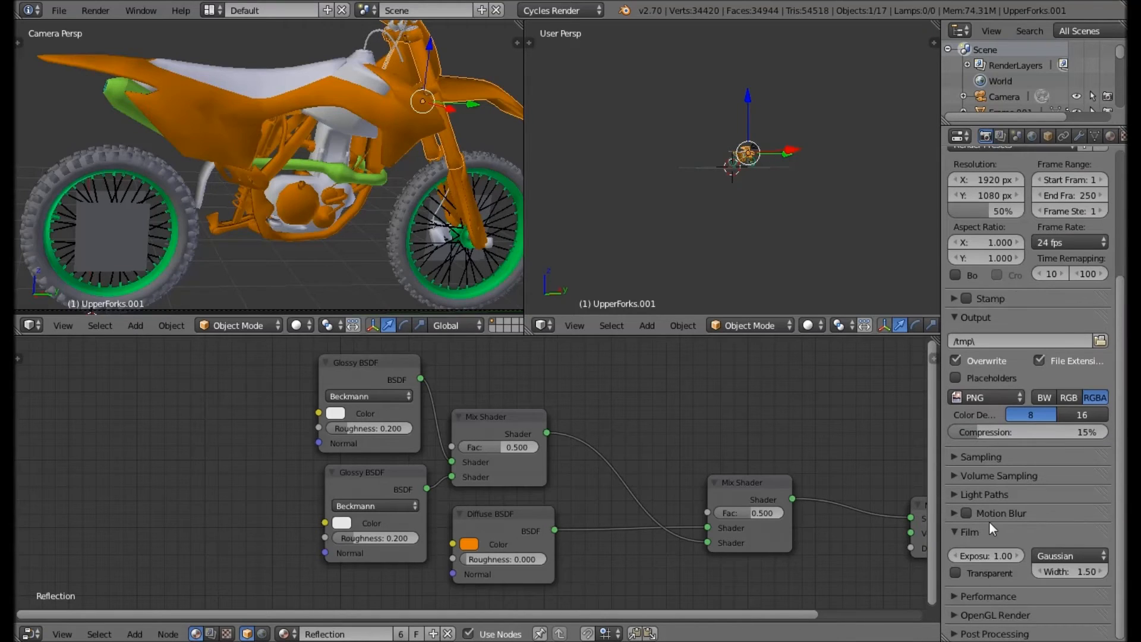
pyautogui.click(310, 325)
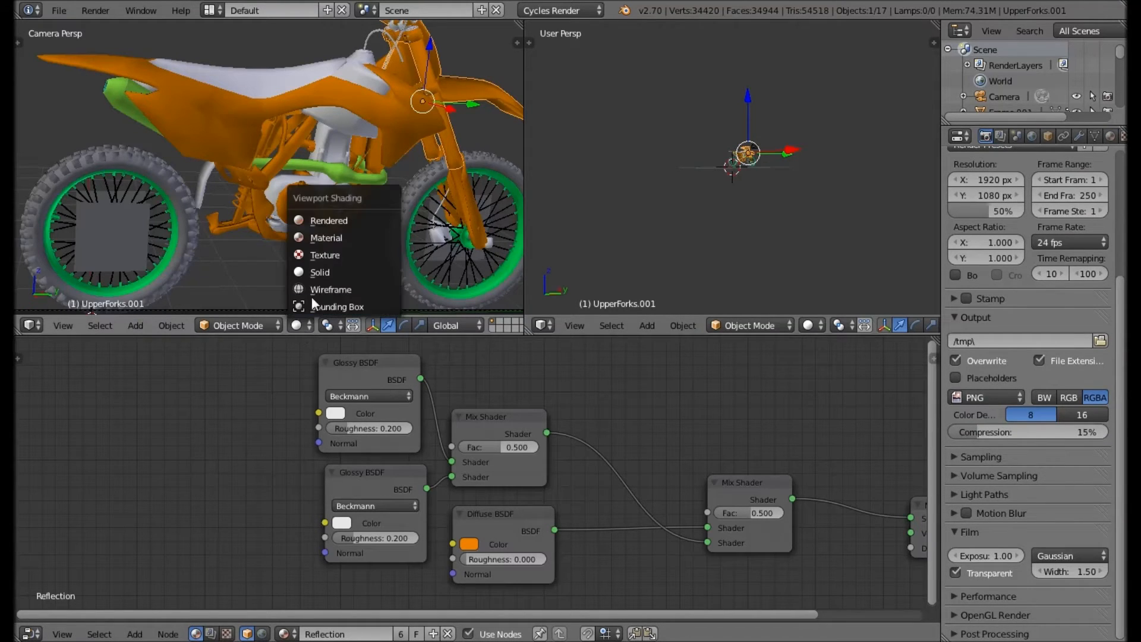
pyautogui.click(341, 221)
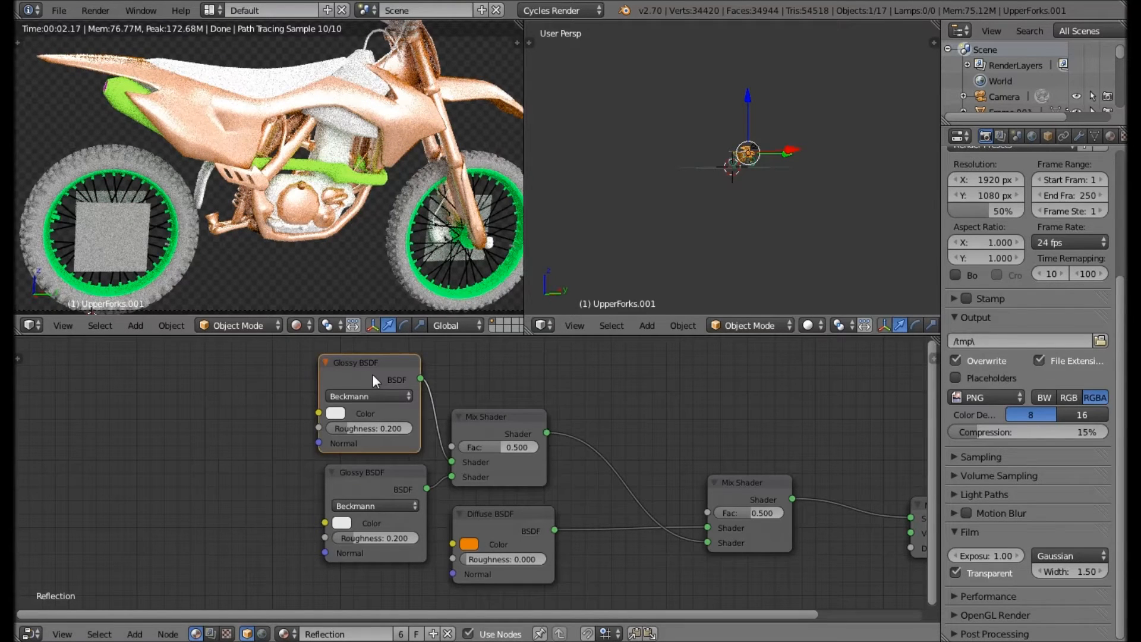
# - Set the upper Glossy BSDF's distribution to GGX and the lower one's to Sharp
pyautogui.moveTo(372, 375); pyautogui.dragTo(384, 374)
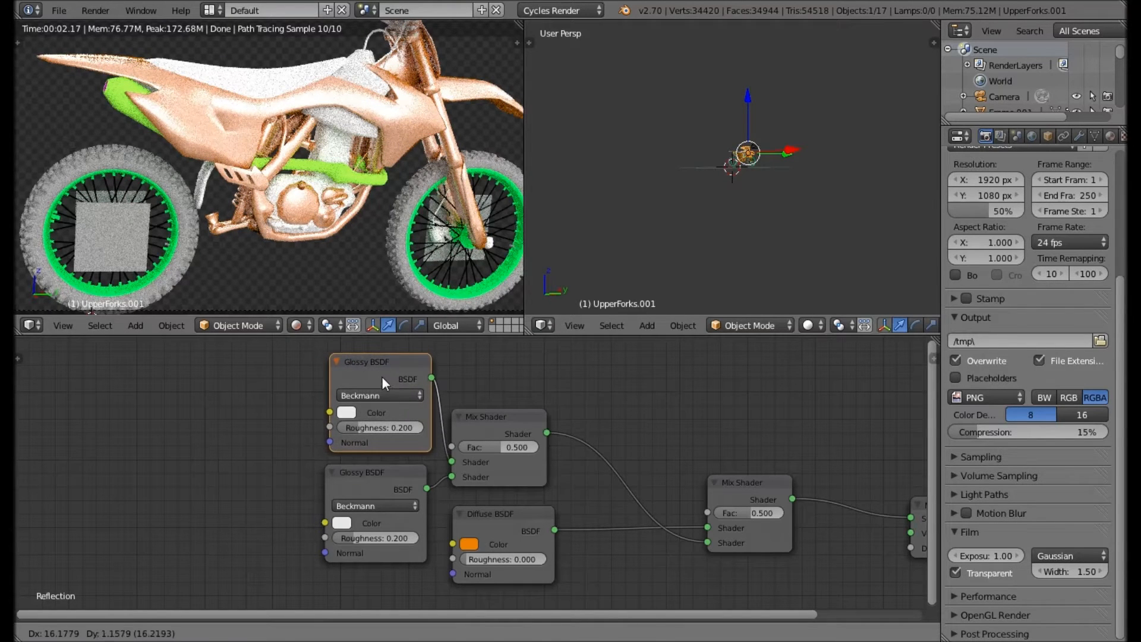
pyautogui.click(412, 396)
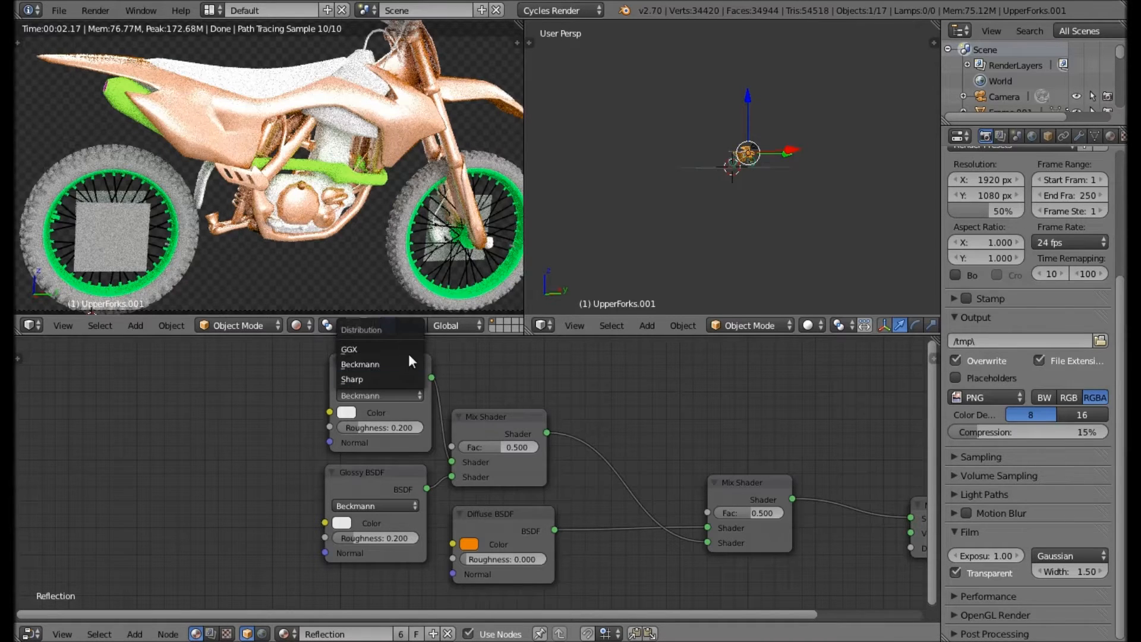
pyautogui.click(399, 347)
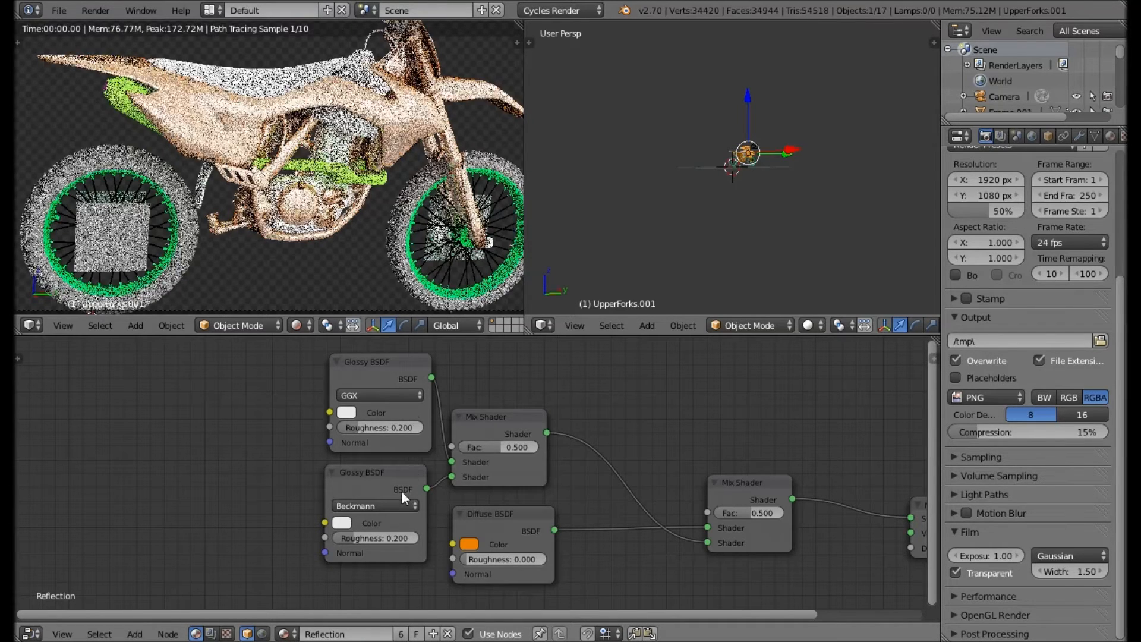
pyautogui.click(393, 504)
pyautogui.click(380, 486)
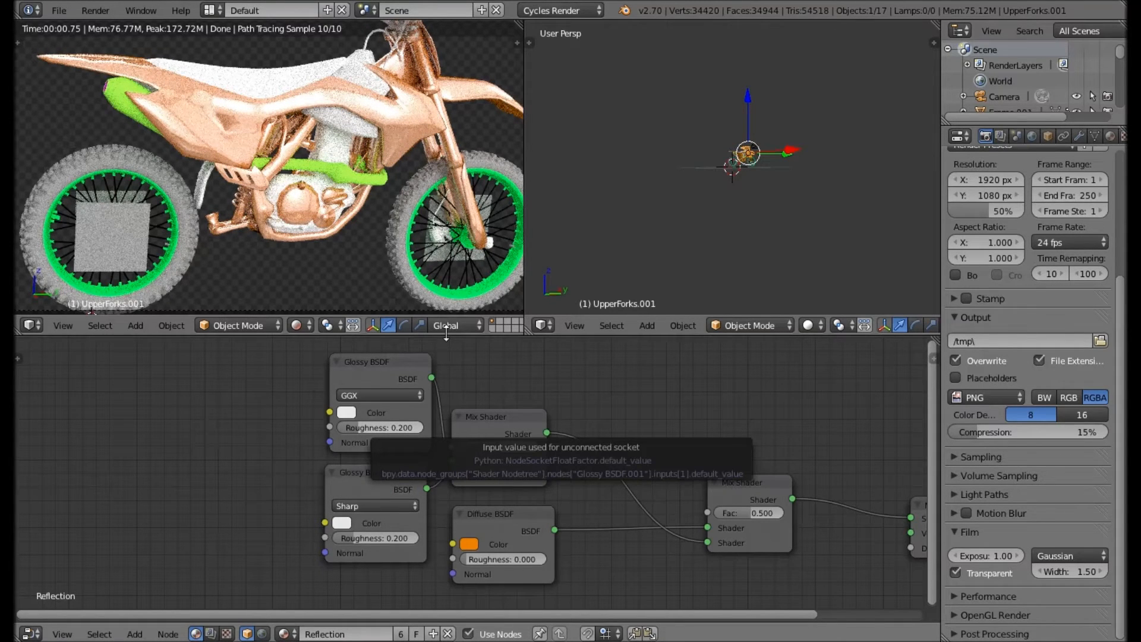
pyautogui.scroll(-2, 405, 120)
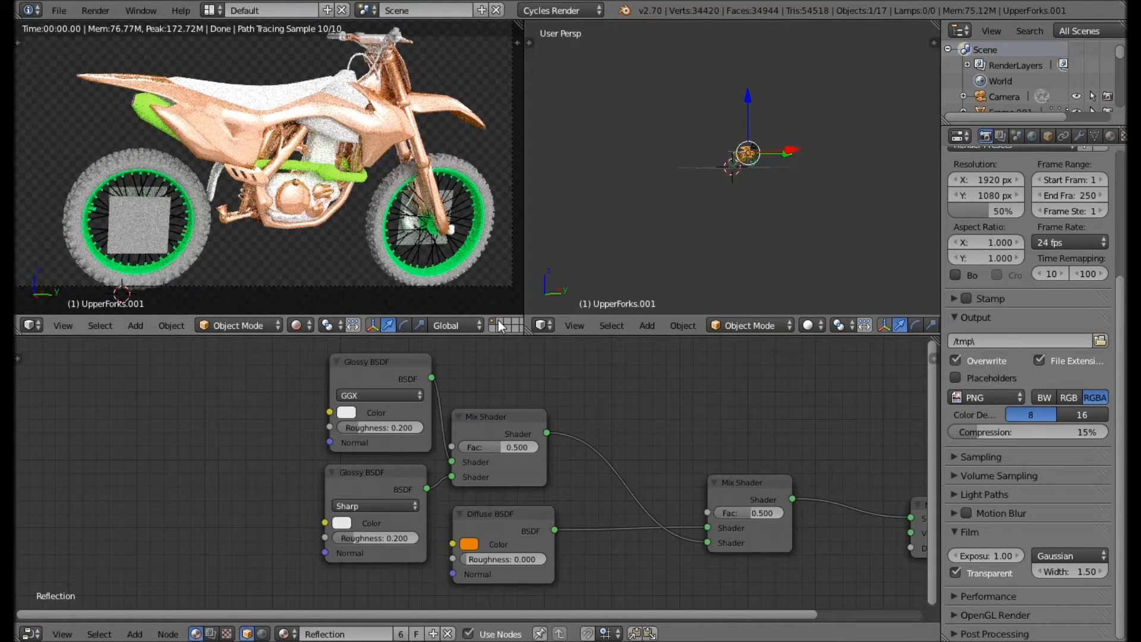
# - Add an Image Texture node below the Glossy BSDFs and connect its Color output to the Diffuse BSDF's Color
pyautogui.moveTo(558, 368); pyautogui.dragTo(558, 353, button='middle')
pyautogui.moveTo(459, 503); pyautogui.dragTo(507, 420, button='middle')
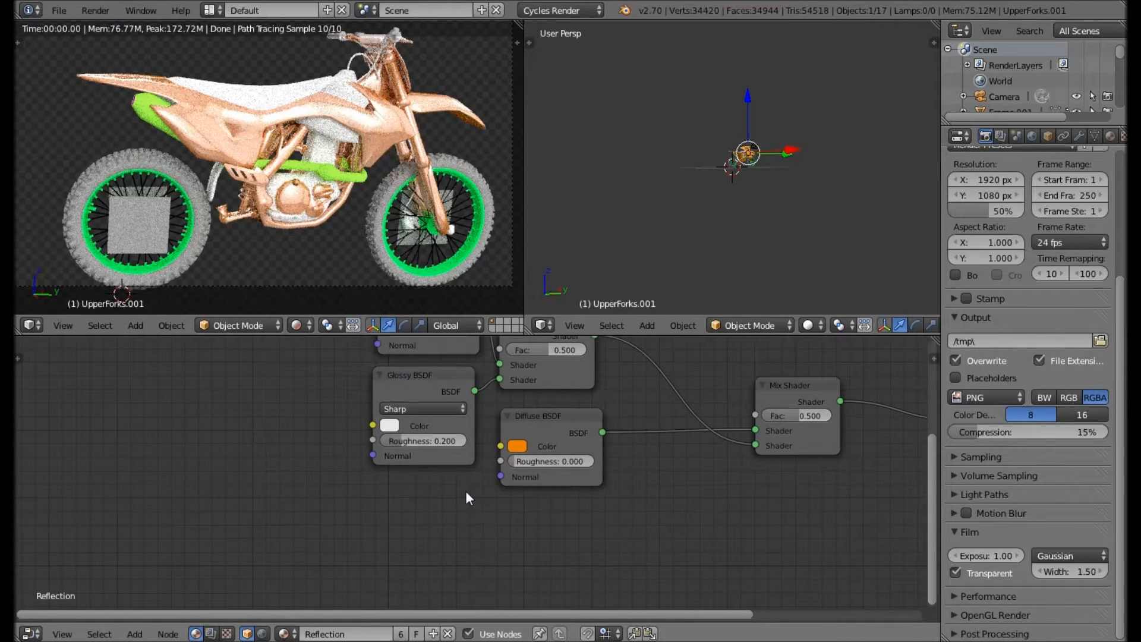
pyautogui.hotkey('shift', 'a')
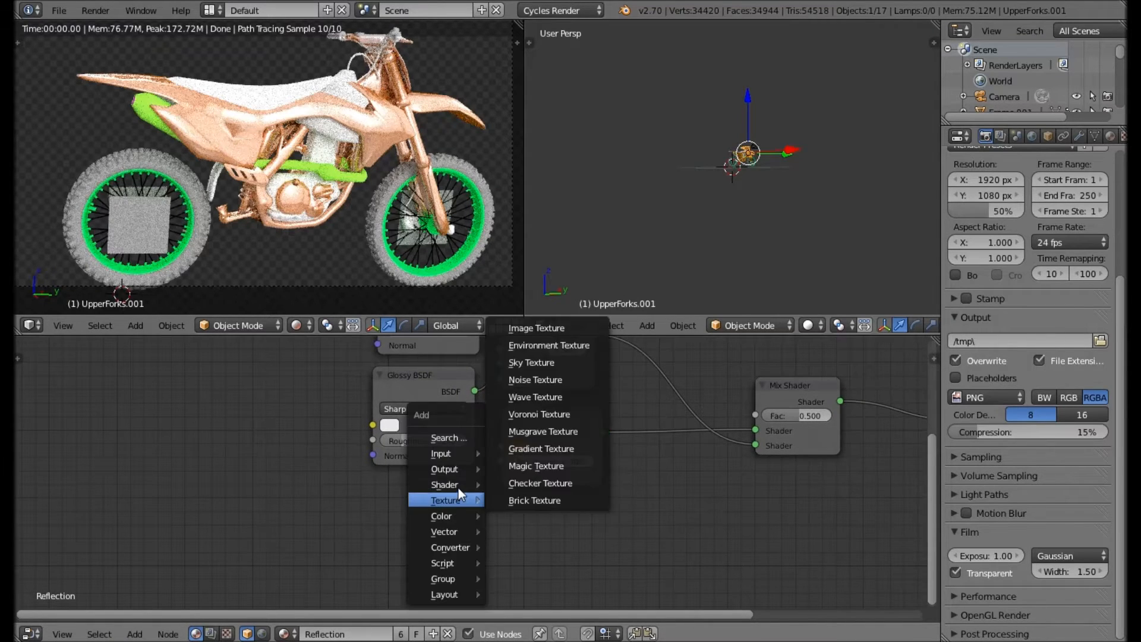
pyautogui.click(541, 327)
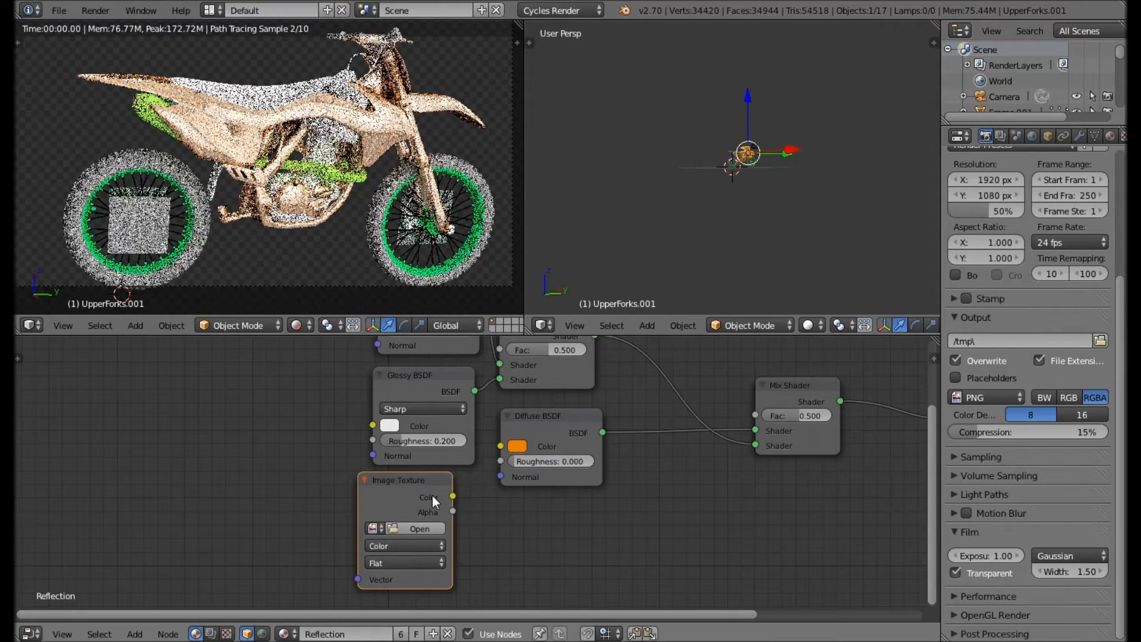
pyautogui.moveTo(499, 442); pyautogui.dragTo(500, 445)
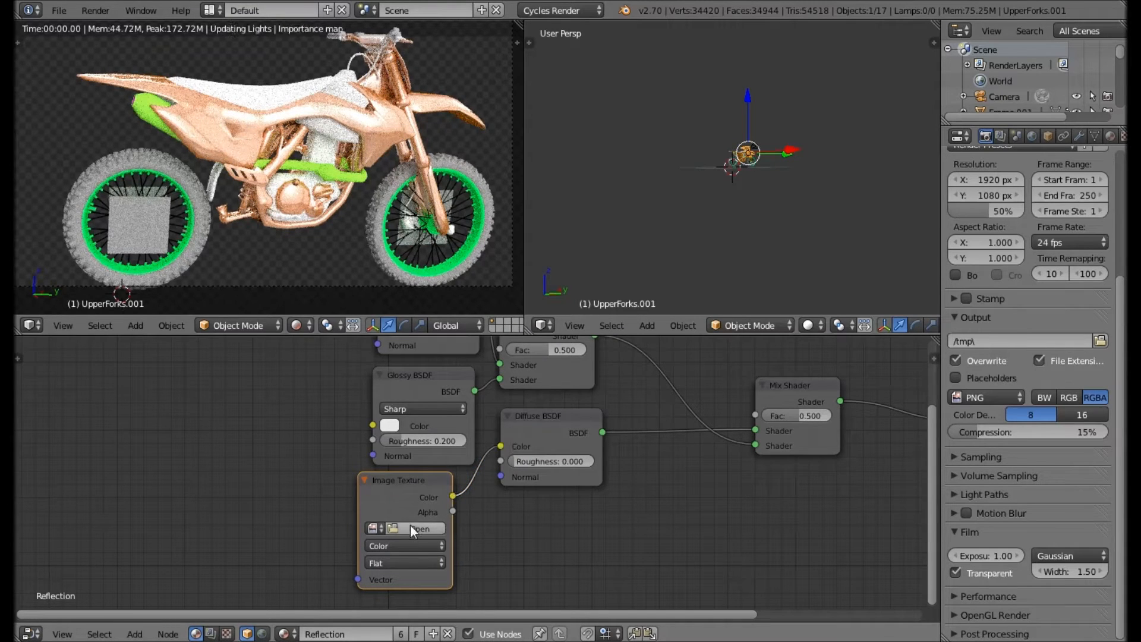
# - Load the yz25 bike texture from the desktop's 2015MotoRADSxBikes folder into the Image Texture node
pyautogui.click(410, 526)
pyautogui.click(148, 245)
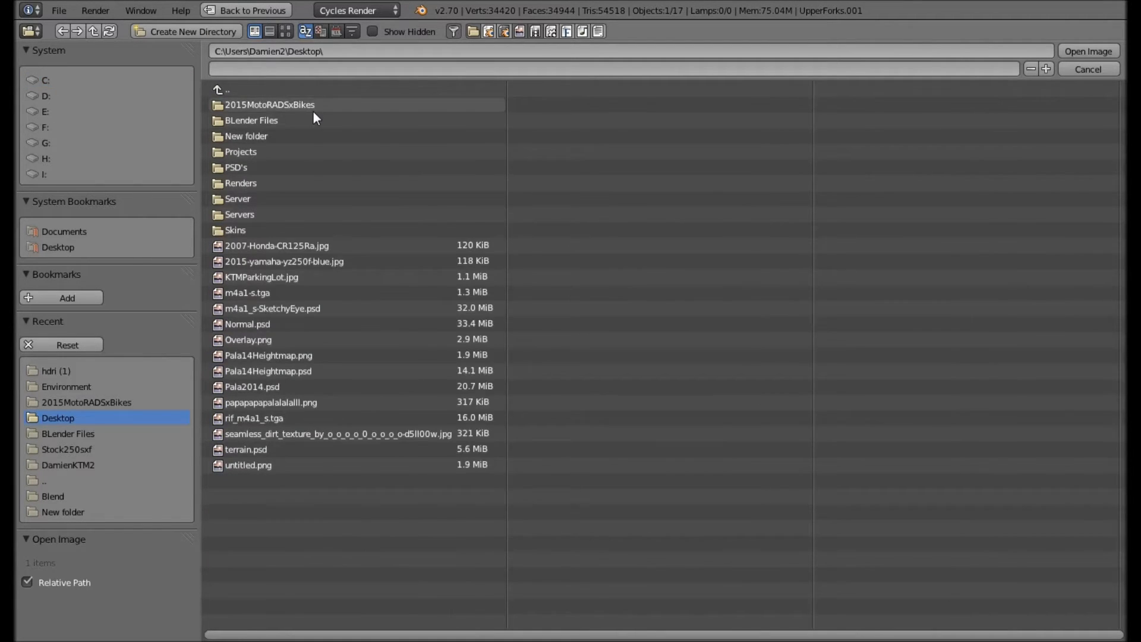
pyautogui.click(313, 109)
pyautogui.doubleClick(358, 402)
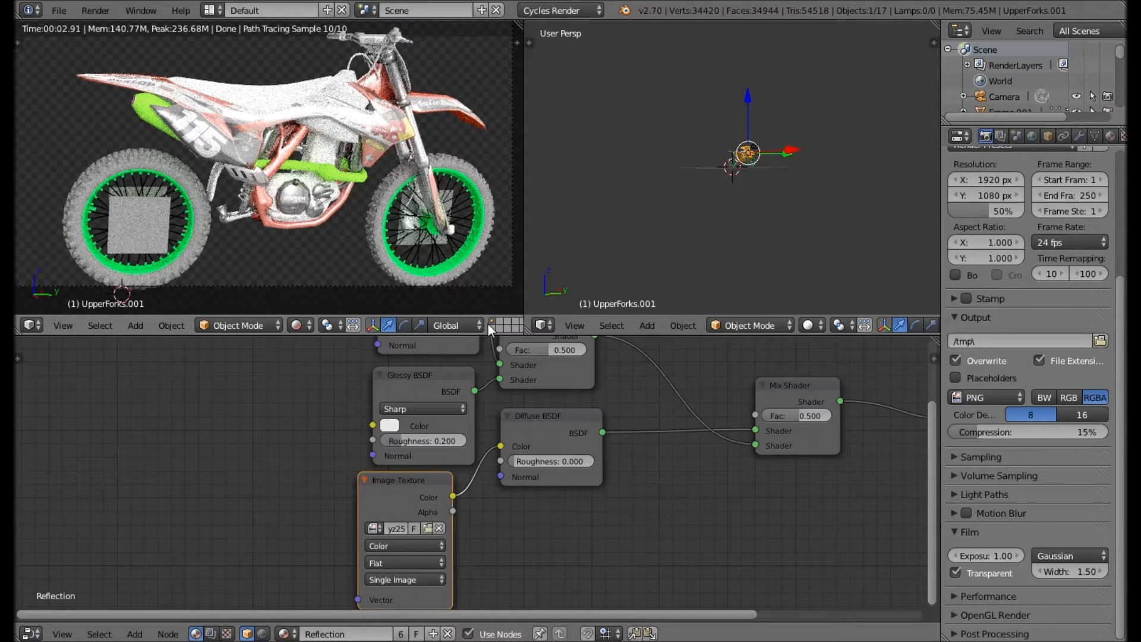
# - Add a Normal Map node below the Image Texture and Diffuse BSDF nodes
pyautogui.moveTo(409, 500); pyautogui.dragTo(334, 437, button='middle')
pyautogui.moveTo(334, 437); pyautogui.dragTo(350, 439)
pyautogui.press('a')
pyautogui.moveTo(334, 440); pyautogui.dragTo(401, 395, button='middle')
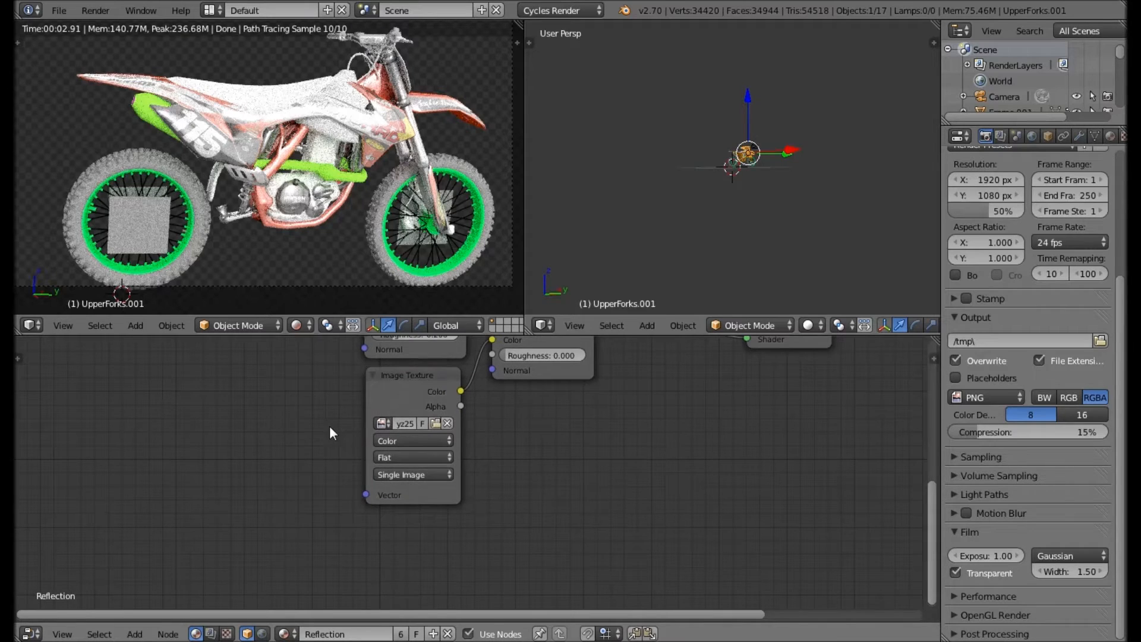
pyautogui.hotkey('shift', 'a')
pyautogui.moveTo(312, 458)
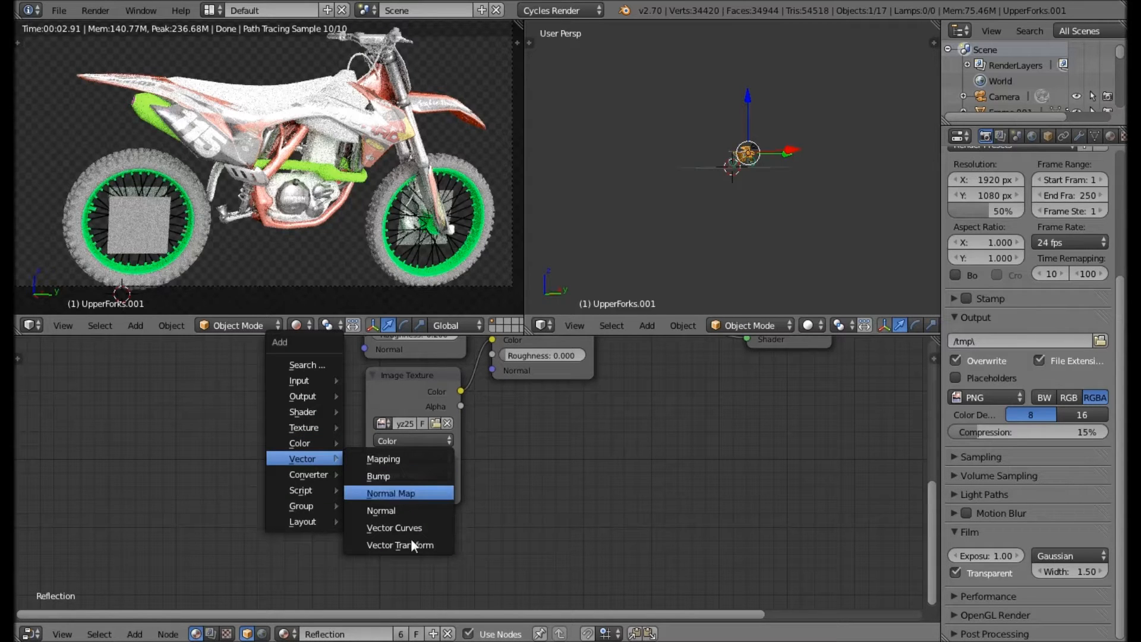
pyautogui.click(409, 494)
pyautogui.click(478, 465)
pyautogui.moveTo(519, 434); pyautogui.dragTo(497, 461, button='middle')
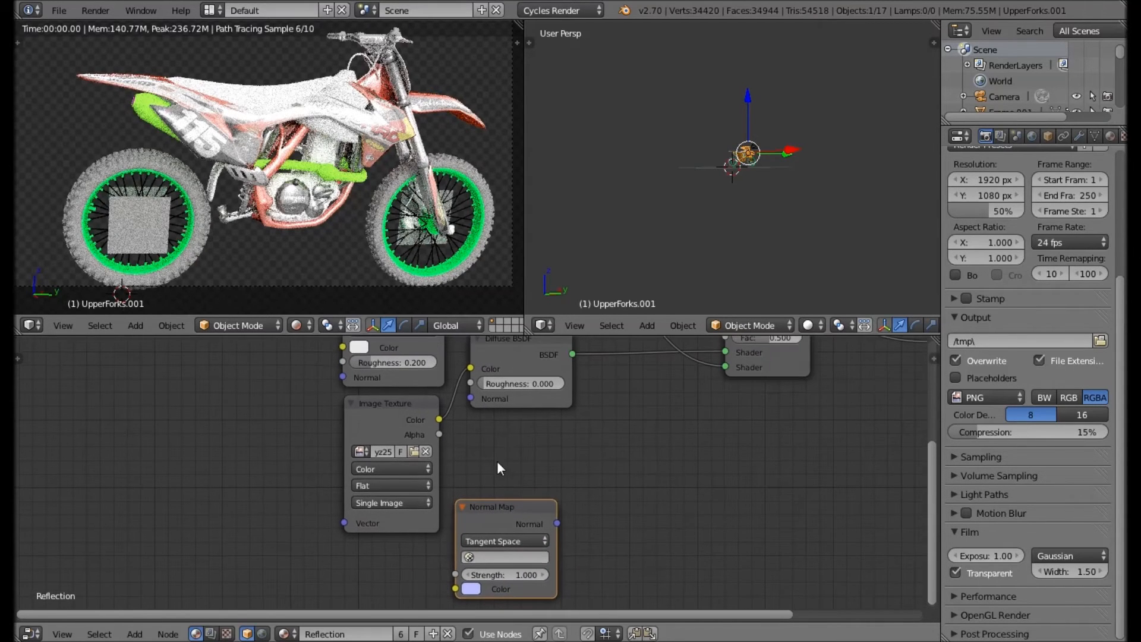
# - Connect the Normal Map's output to the Normal inputs of the Diffuse BSDF and both Glossy BSDFs
pyautogui.moveTo(557, 523); pyautogui.dragTo(472, 398)
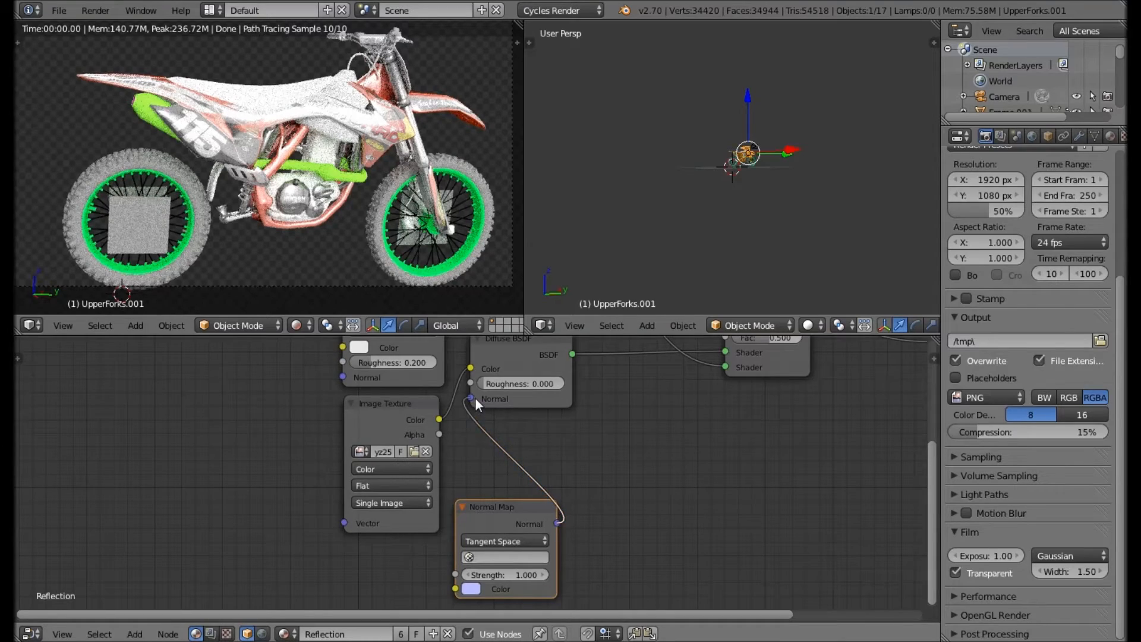
pyautogui.scroll(-2, 590, 437)
pyautogui.moveTo(590, 438); pyautogui.dragTo(581, 490, button='middle')
pyautogui.moveTo(528, 565); pyautogui.dragTo(370, 443)
pyautogui.moveTo(530, 565); pyautogui.dragTo(366, 362)
# - Add Combine RGB and Separate RGB nodes before the Normal Map and connect Combine RGB's Image output to the Normal Map's Color
pyautogui.scroll(-1, 448, 486)
pyautogui.moveTo(448, 486); pyautogui.dragTo(555, 376, button='middle')
pyautogui.scroll(6, 558, 408)
pyautogui.hotkey('shift', 'a')
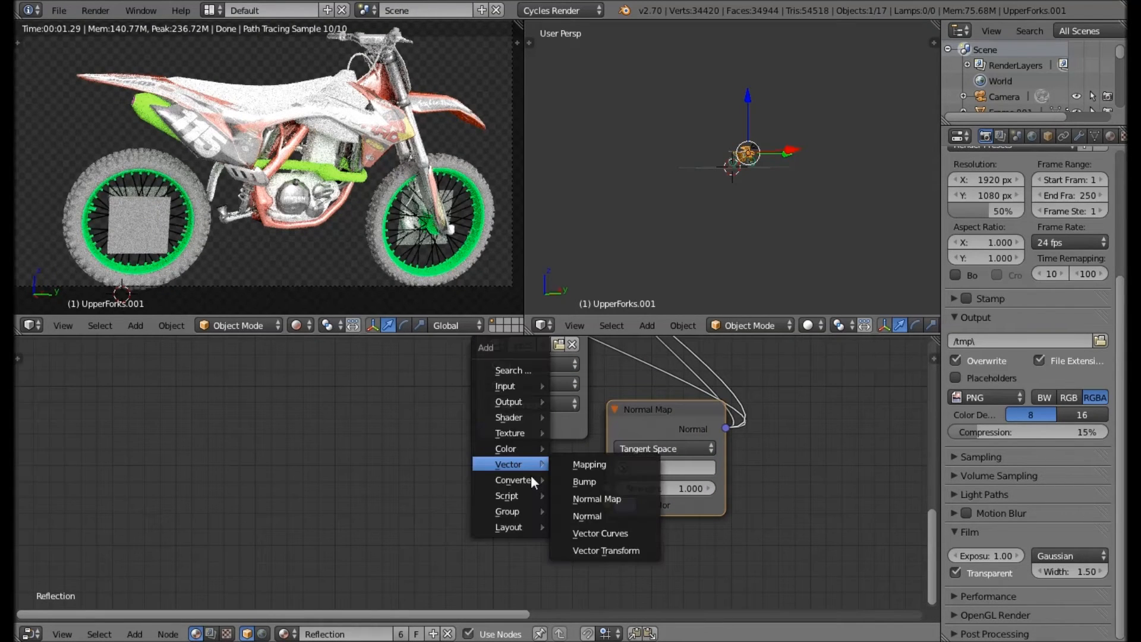
pyautogui.moveTo(531, 479)
pyautogui.click(599, 410)
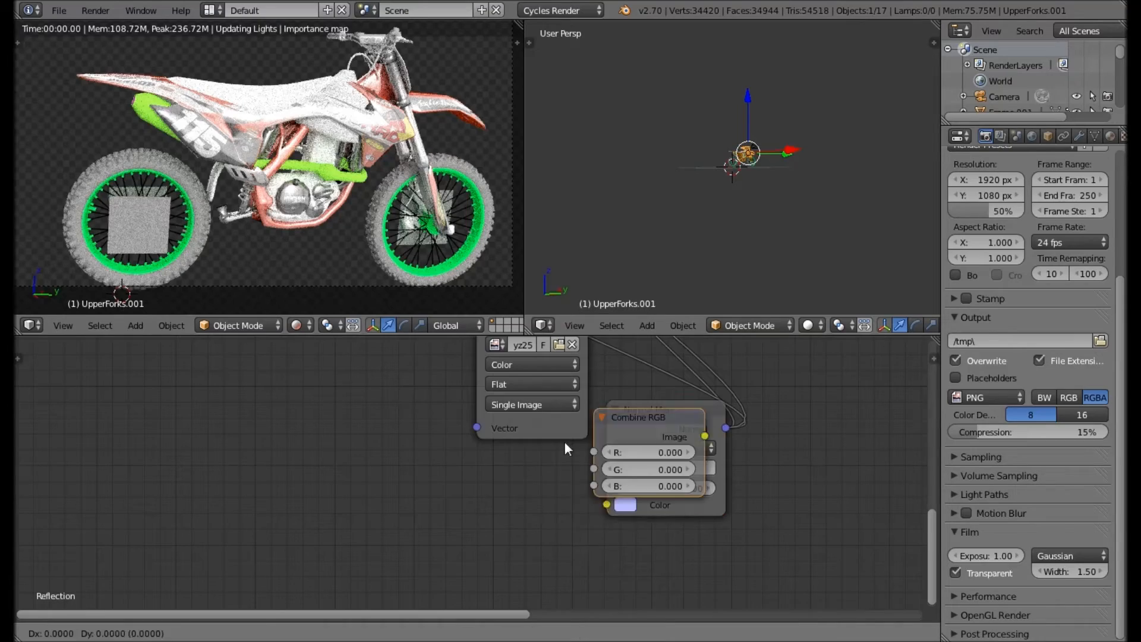
pyautogui.click(445, 458)
pyautogui.hotkey('shift', 'a')
pyautogui.moveTo(412, 461)
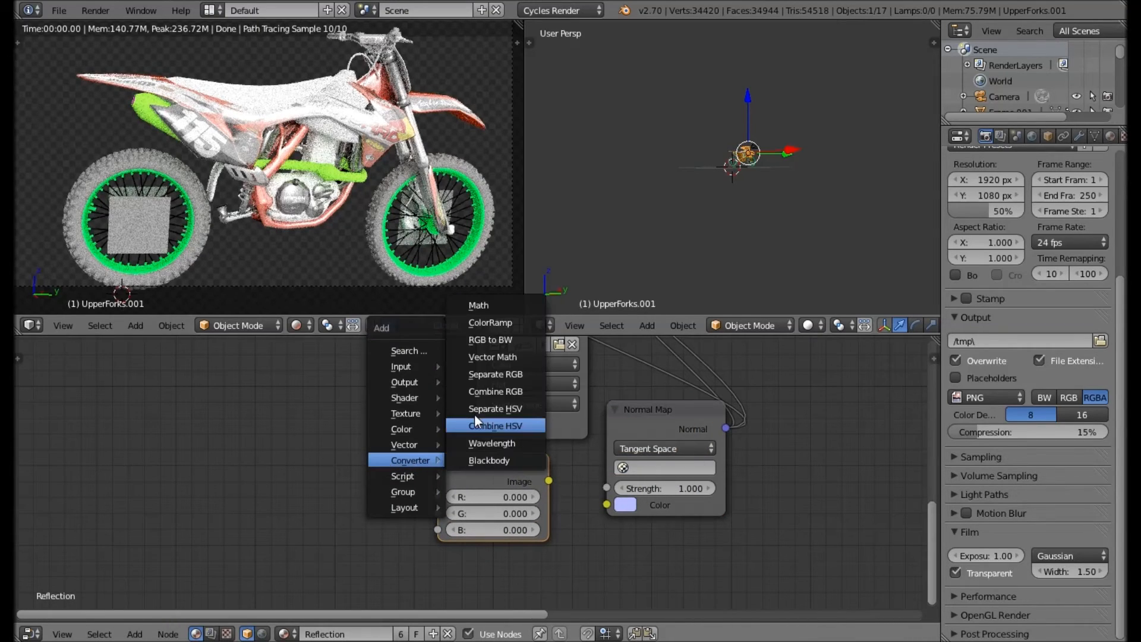
pyautogui.click(491, 374)
pyautogui.click(106, 464)
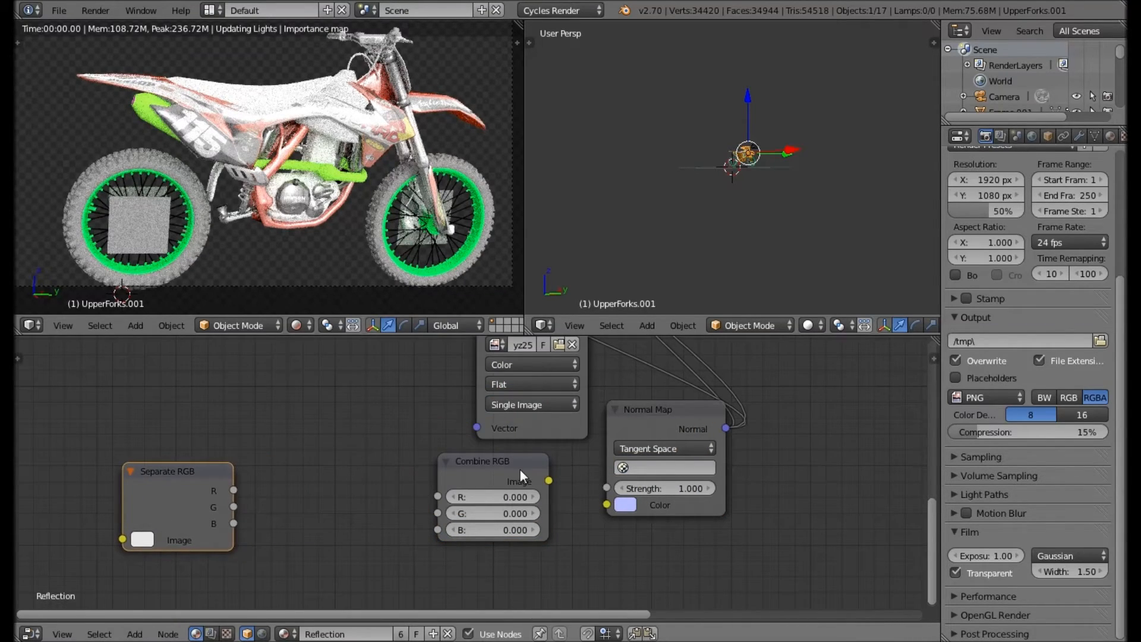
pyautogui.moveTo(548, 480); pyautogui.dragTo(606, 505)
# - Add two Invert nodes, one above the other, between the Separate RGB and Combine RGB nodes
pyautogui.hotkey('shift', 'a')
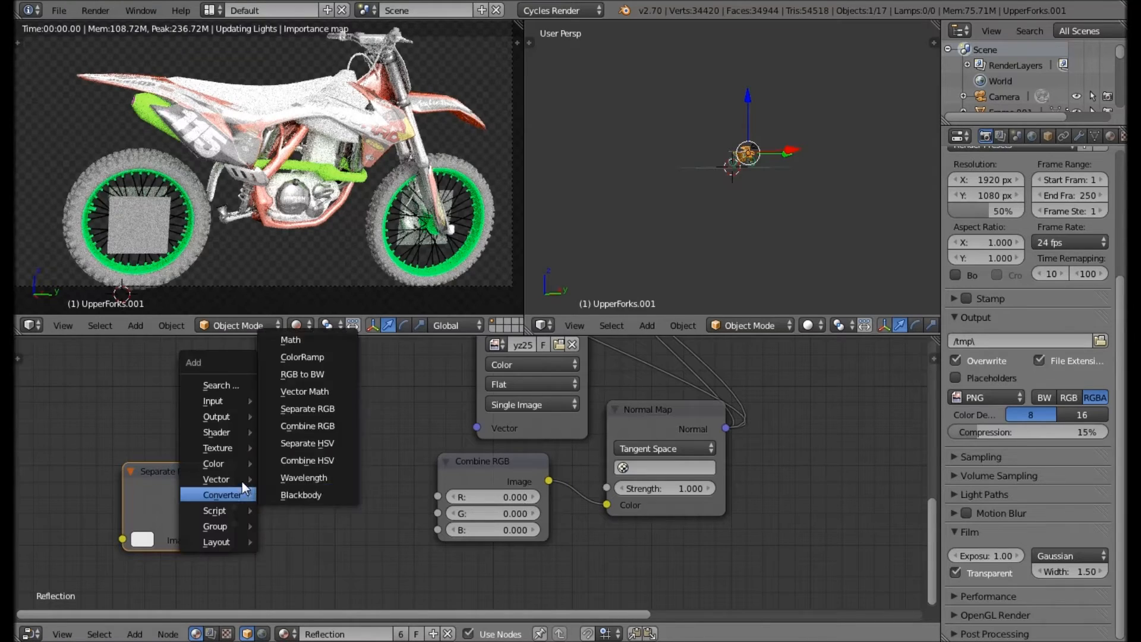
pyautogui.moveTo(220, 463)
pyautogui.click(304, 498)
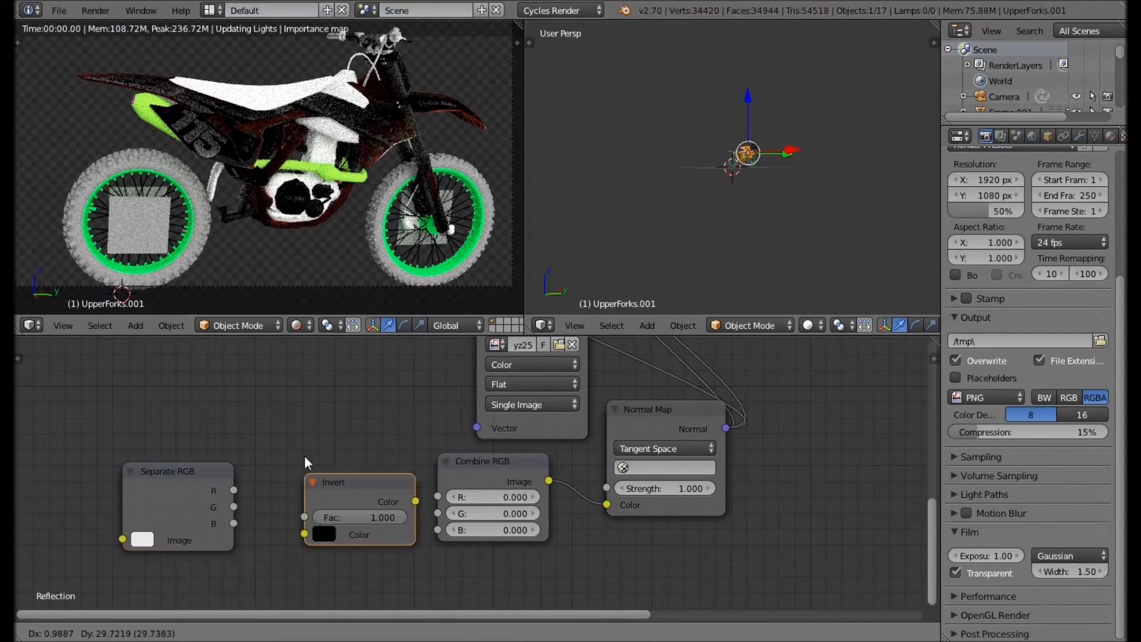
pyautogui.click(270, 423)
pyautogui.hotkey('shift', 'd')
pyautogui.click(280, 508)
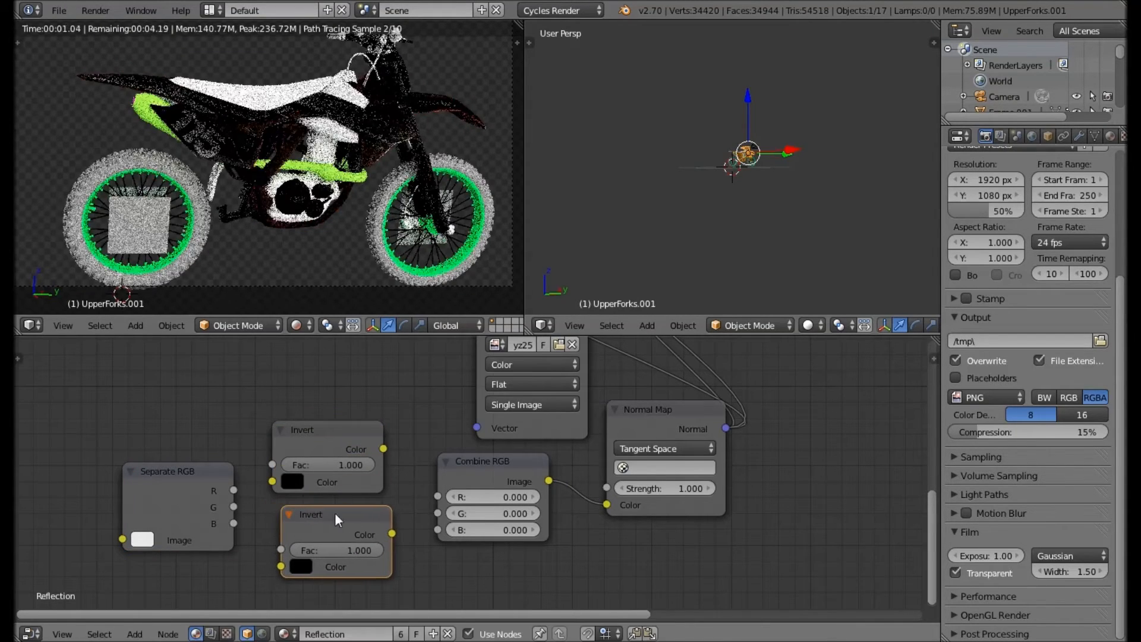
# - Route Separate RGB's R and G through the two Inverts into Combine RGB's R and G, and connect B straight to B
pyautogui.moveTo(438, 510); pyautogui.dragTo(438, 513)
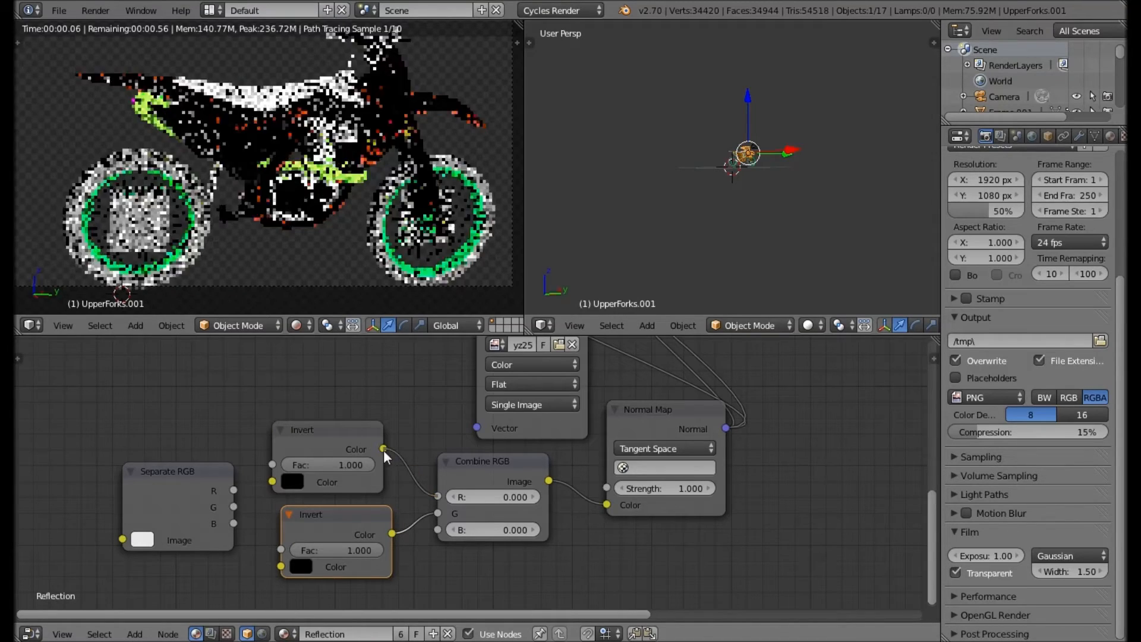
pyautogui.moveTo(384, 449); pyautogui.dragTo(438, 497)
pyautogui.click(278, 483)
pyautogui.moveTo(272, 481); pyautogui.dragTo(280, 566)
pyautogui.moveTo(234, 523); pyautogui.dragTo(301, 539)
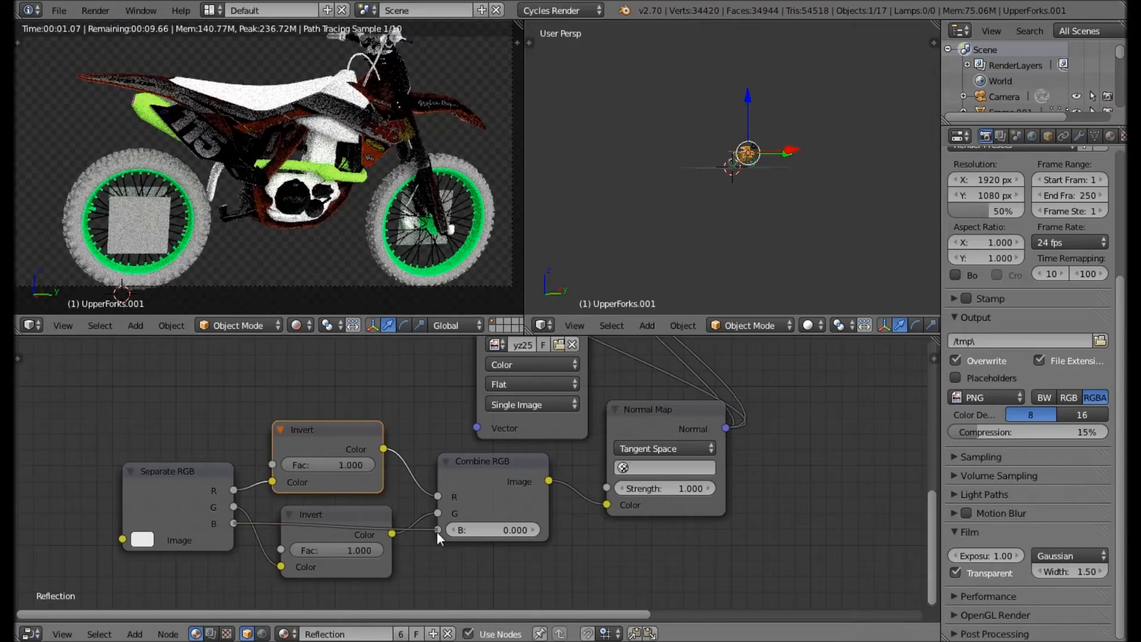
pyautogui.moveTo(437, 531); pyautogui.dragTo(438, 529)
# - Add an Image Texture node before Separate RGB and connect its Color output to Separate RGB's Image input
pyautogui.moveTo(268, 471); pyautogui.dragTo(472, 470, button='middle')
pyautogui.hotkey('shift', 'a')
pyautogui.moveTo(309, 464)
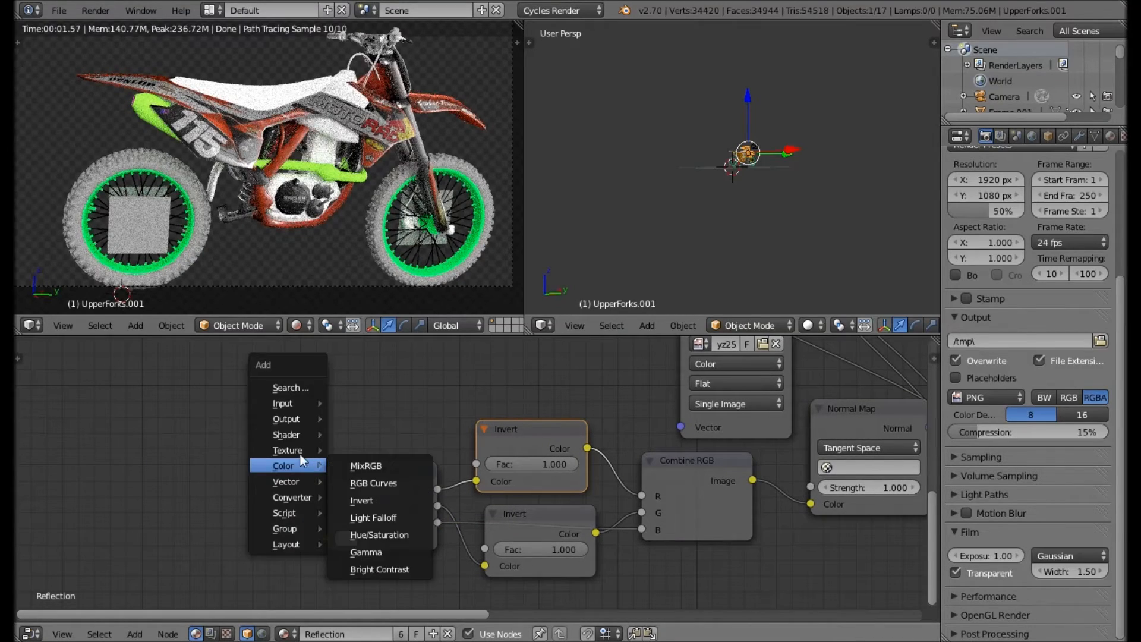
pyautogui.click(388, 276)
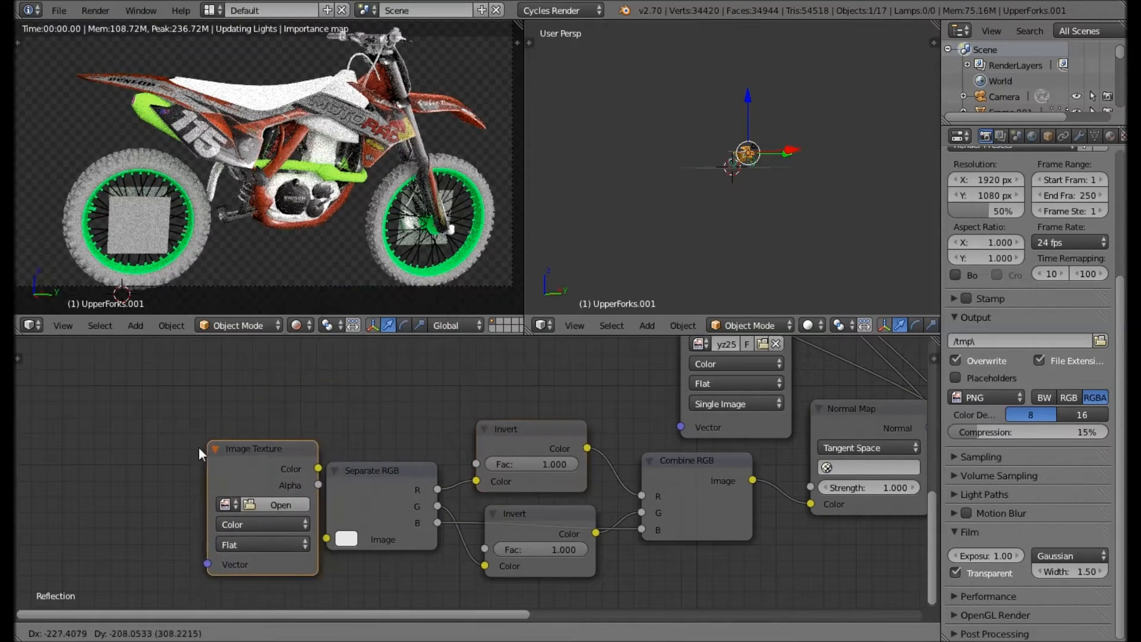
pyautogui.click(186, 481)
pyautogui.moveTo(305, 501); pyautogui.dragTo(326, 538)
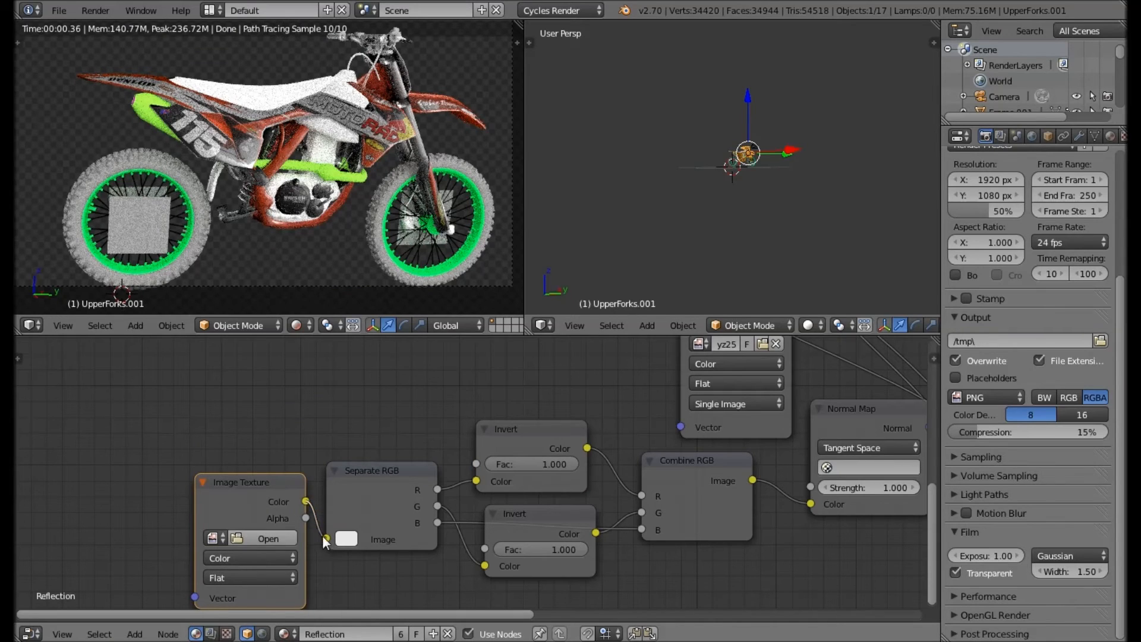
# - Load yz450f-2015MotoRADSX_norm.png from the 2015MotoRADSxBikes folder into the new Image Texture and set it to Non-Color Data
pyautogui.click(261, 538)
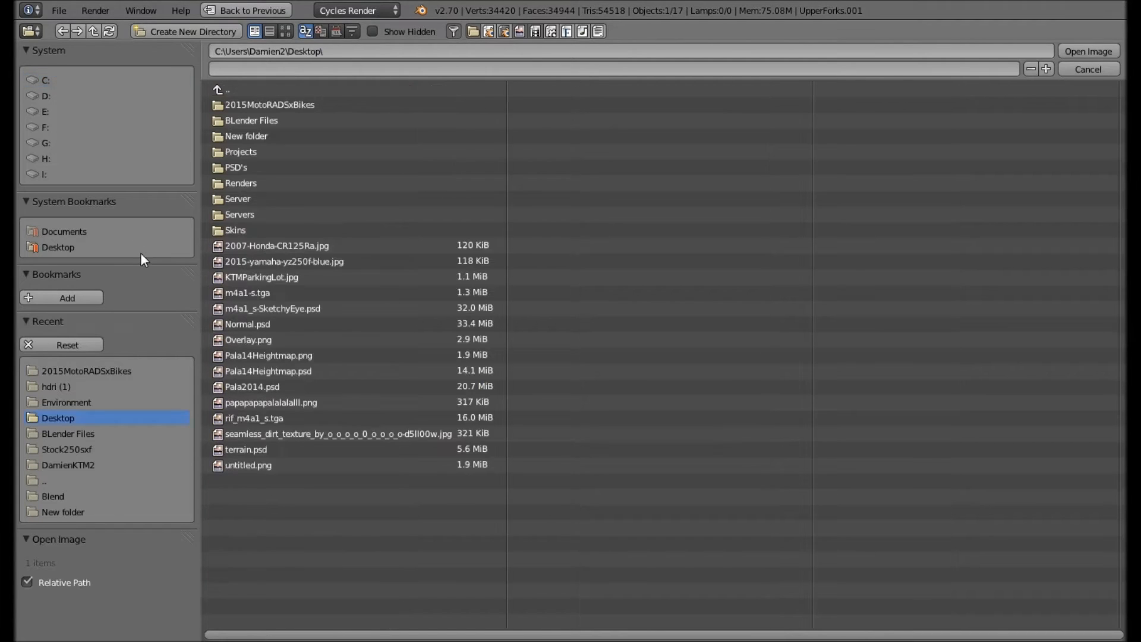
pyautogui.click(289, 107)
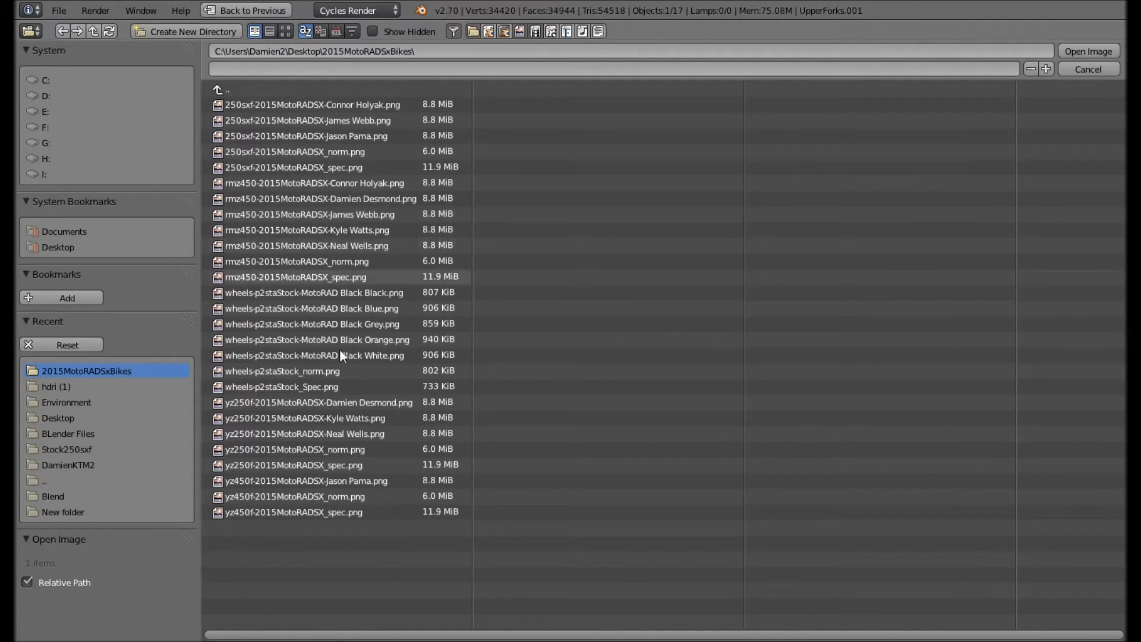
pyautogui.doubleClick(353, 492)
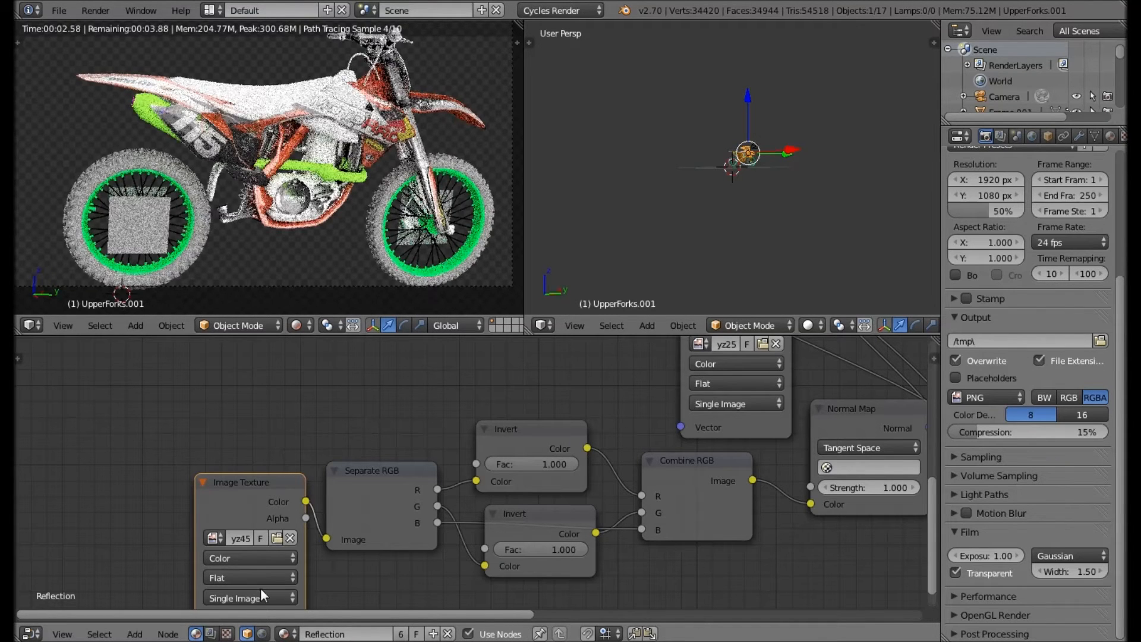
pyautogui.click(259, 555)
pyautogui.click(278, 522)
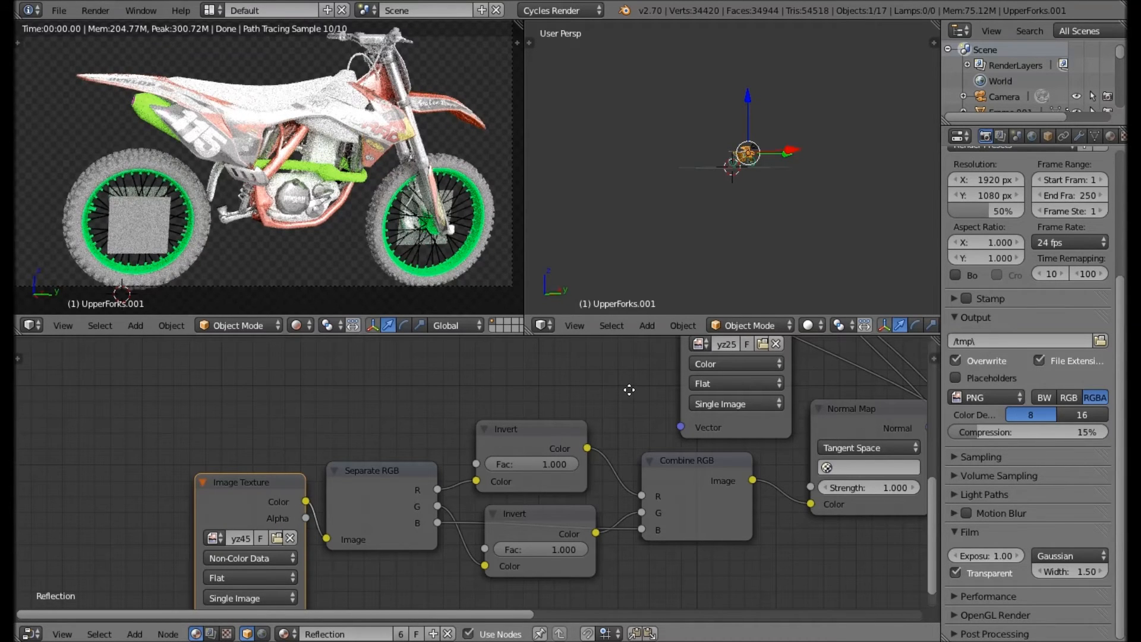
# - Add a Layer Weight node and an RGB Curves node side by side before the two Glossy BSDFs
pyautogui.moveTo(629, 389); pyautogui.dragTo(300, 529, button='middle')
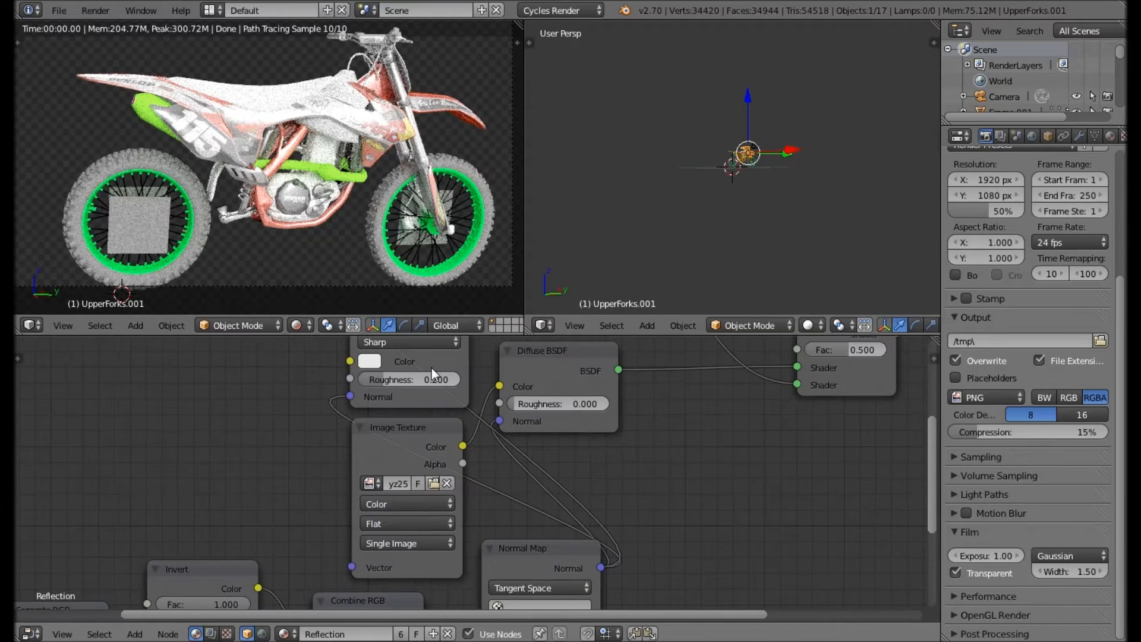
pyautogui.moveTo(432, 369); pyautogui.dragTo(397, 423, button='middle')
pyautogui.moveTo(391, 466); pyautogui.dragTo(461, 423, button='middle')
pyautogui.scroll(-9, 507, 480)
pyautogui.scroll(2, 461, 422)
pyautogui.hotkey('shift', 'a')
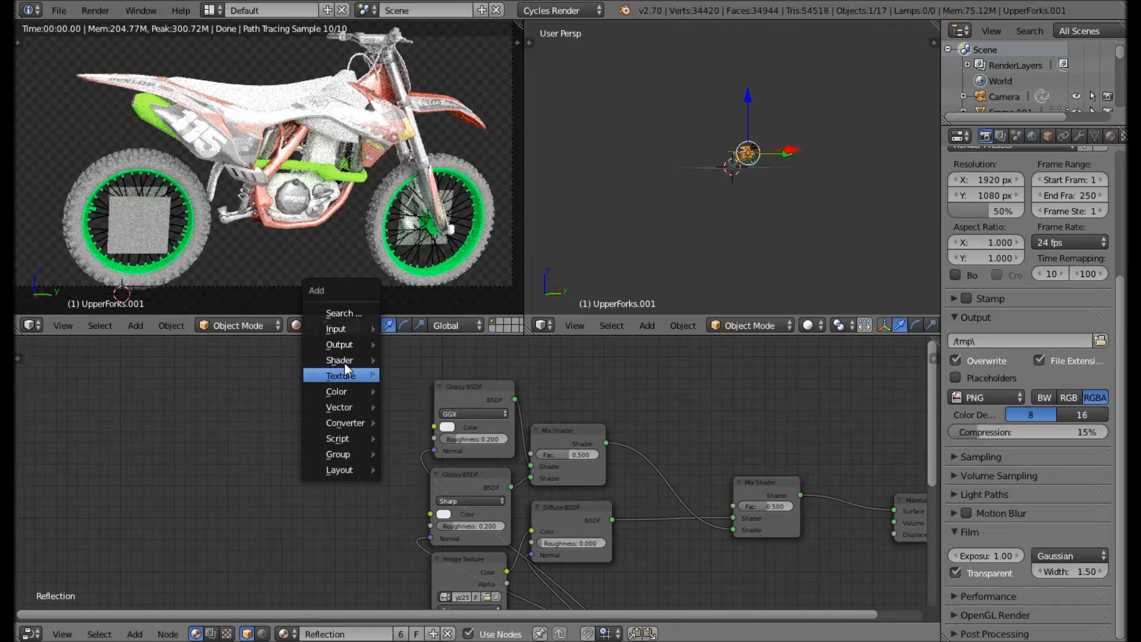
pyautogui.moveTo(382, 345)
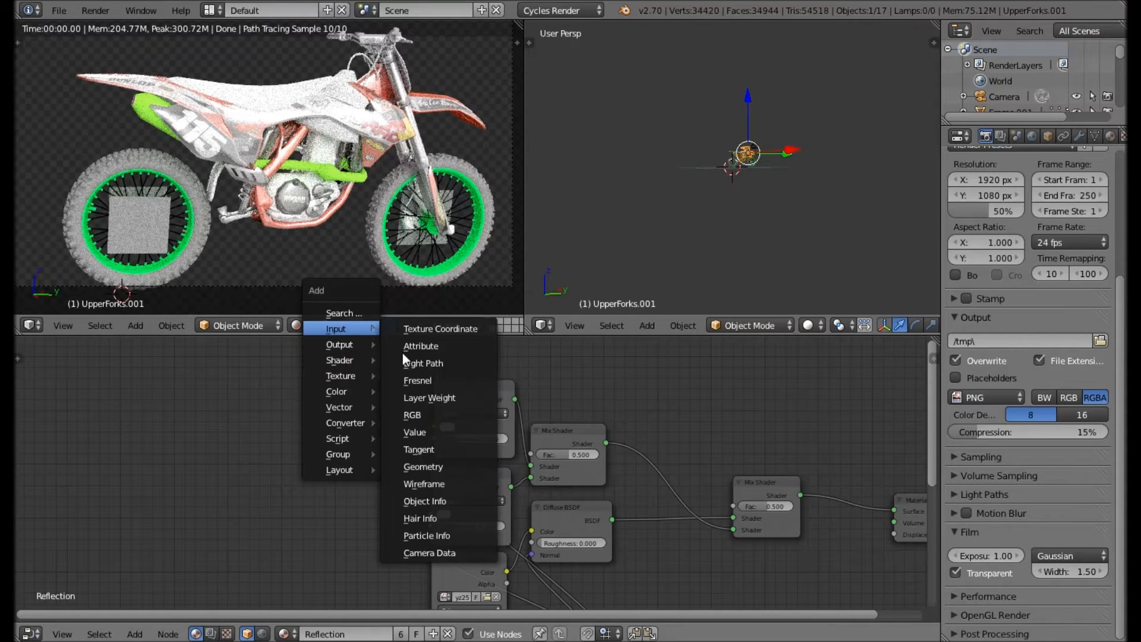
pyautogui.click(407, 397)
pyautogui.click(210, 486)
pyautogui.hotkey('shift', 'a')
pyautogui.moveTo(217, 544)
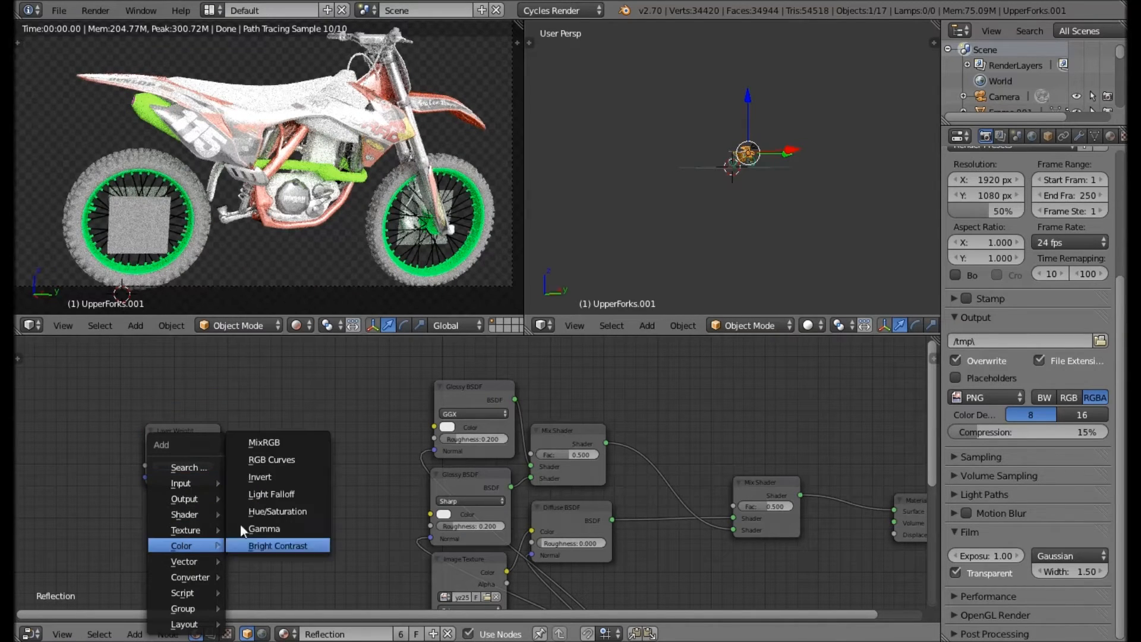
pyautogui.click(275, 453)
pyautogui.click(246, 398)
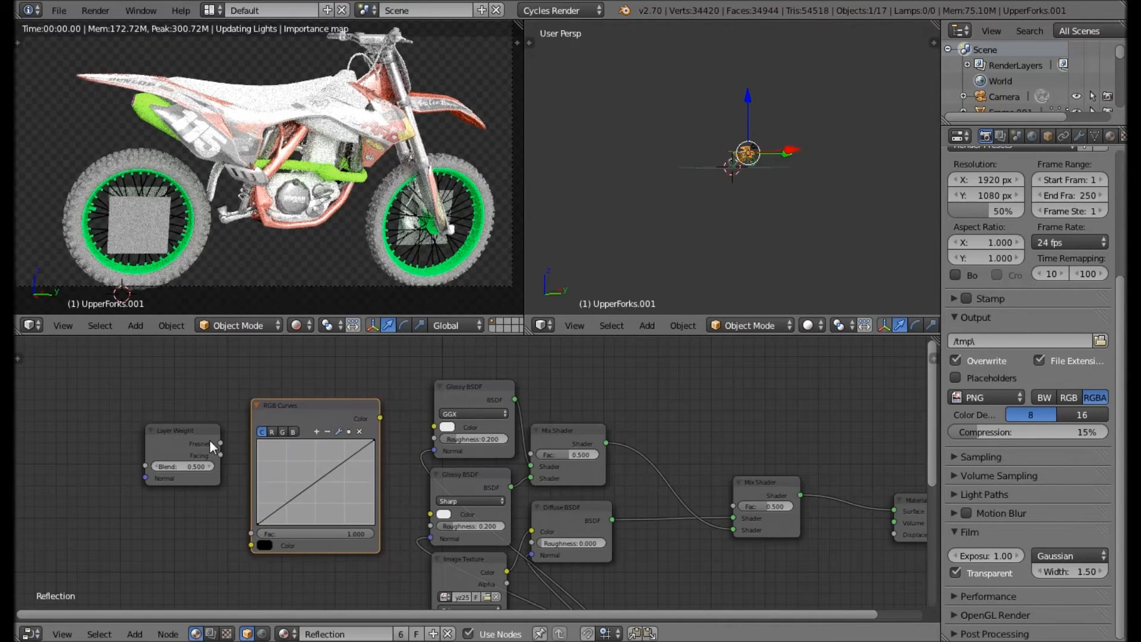
# - Feed Layer Weight's Fresnel into RGB Curves' Color, and the curves' output into both Glossy Roughness inputs and the second Mix Shader's Fac
pyautogui.moveTo(227, 445); pyautogui.dragTo(230, 449)
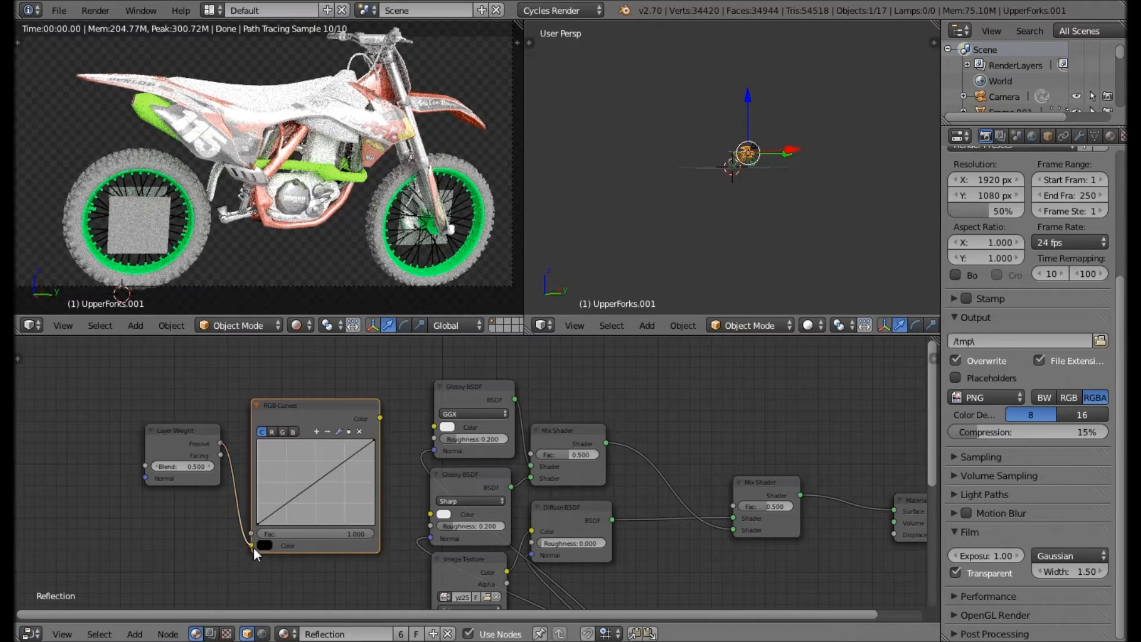
pyautogui.moveTo(380, 418); pyautogui.dragTo(431, 526)
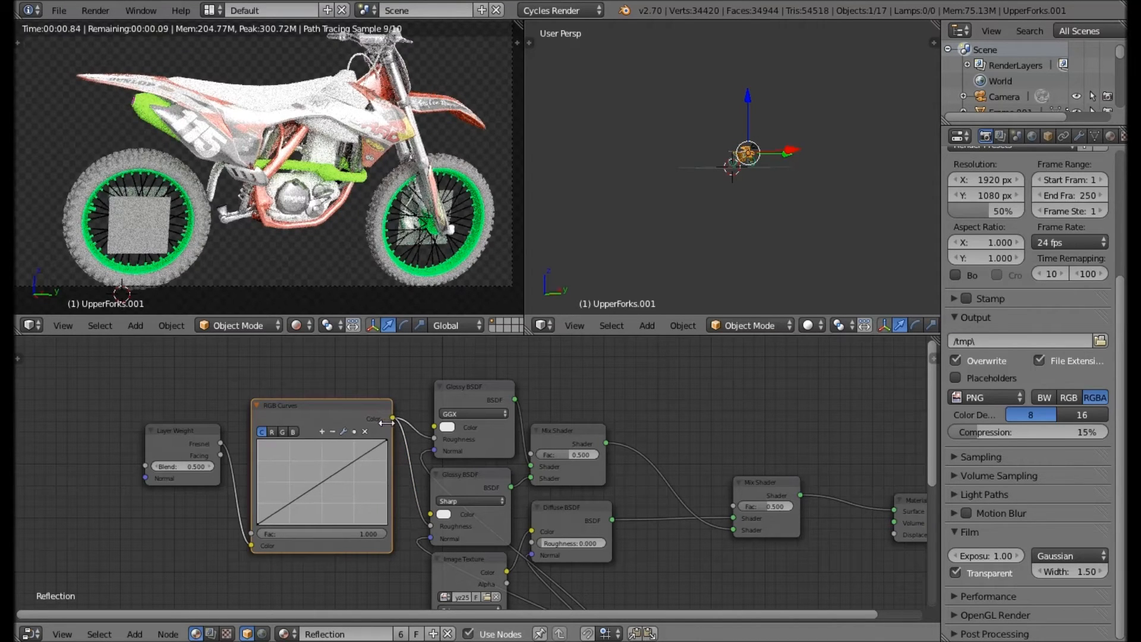
pyautogui.moveTo(697, 495); pyautogui.dragTo(739, 506)
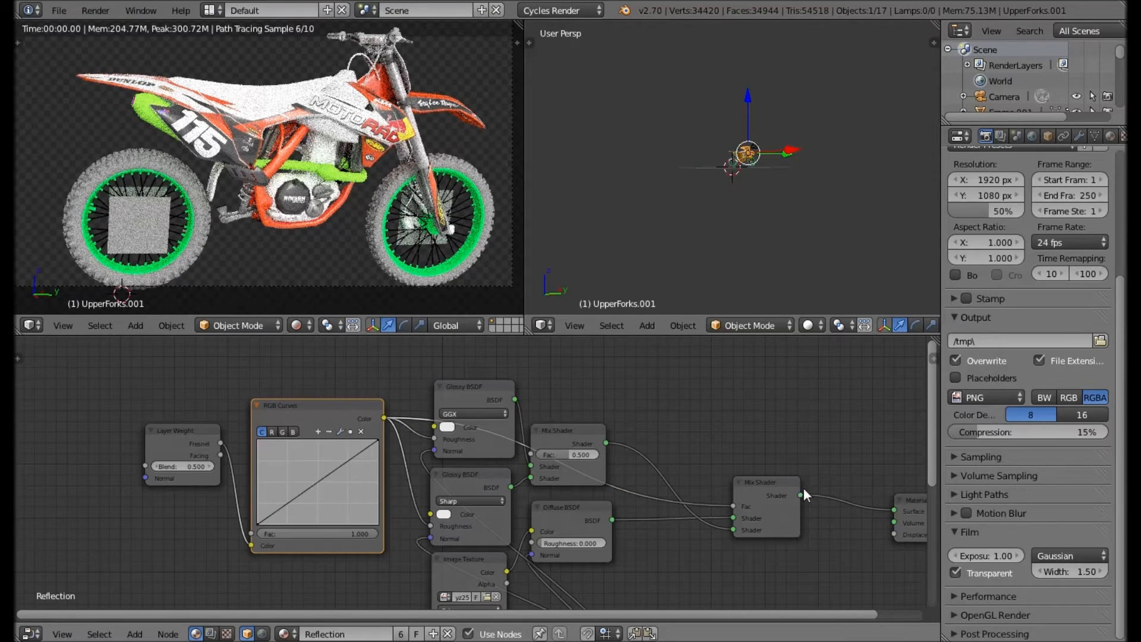
# - Duplicate the final Mix Shader, insert the copy before the Material Output, and space the nodes apart
pyautogui.moveTo(688, 445); pyautogui.dragTo(404, 381, button='middle')
pyautogui.moveTo(659, 450); pyautogui.dragTo(688, 437)
pyautogui.press('a')
pyautogui.hotkey('shift', 'd')
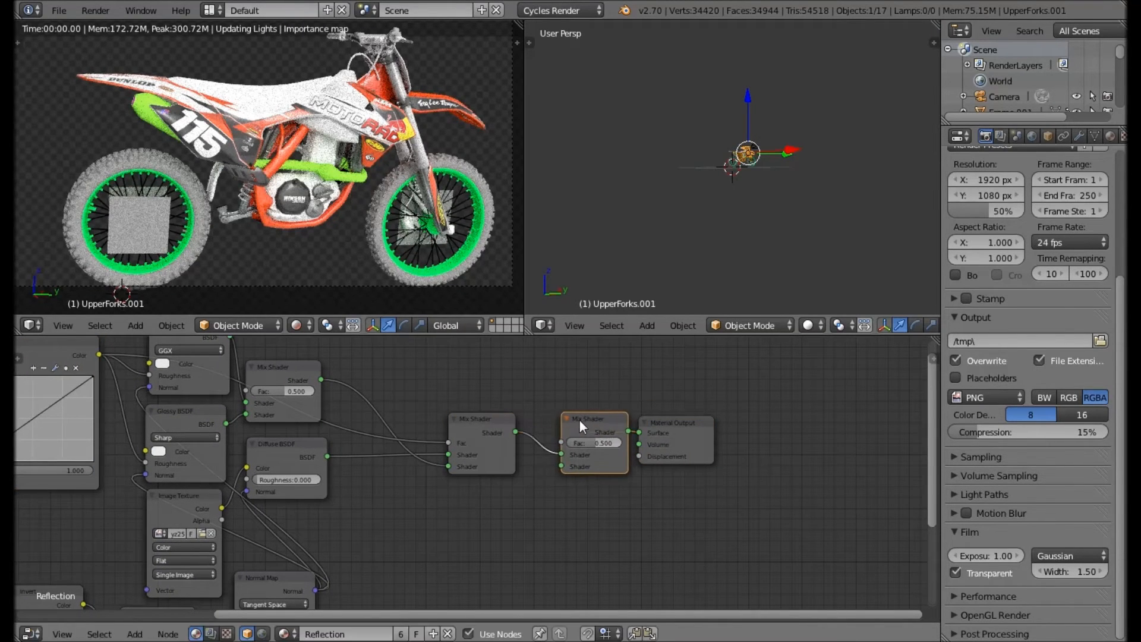
pyautogui.click(560, 425)
pyautogui.moveTo(519, 484); pyautogui.dragTo(464, 521, button='middle')
pyautogui.scroll(4, 597, 476)
pyautogui.moveTo(663, 489); pyautogui.dragTo(768, 505)
pyautogui.press('a')
pyautogui.moveTo(522, 445); pyautogui.dragTo(562, 457)
pyautogui.press('a')
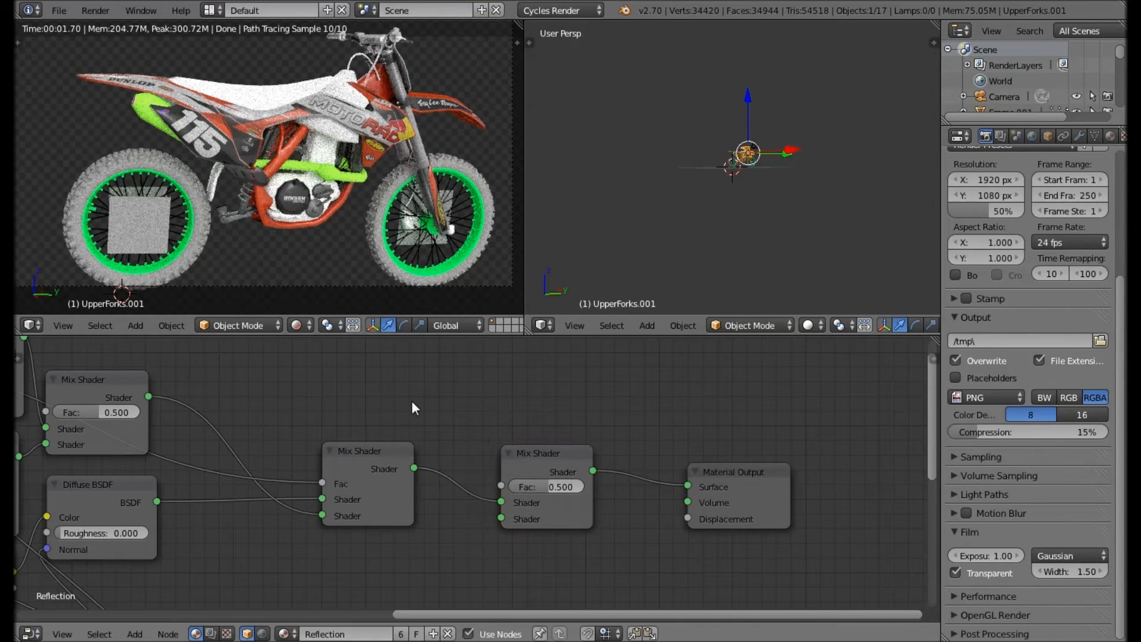
# - Add a Transparent BSDF into the last Mix Shader's first Shader input, with the preceding Mix Shader in the second
pyautogui.hotkey('shift', 'a')
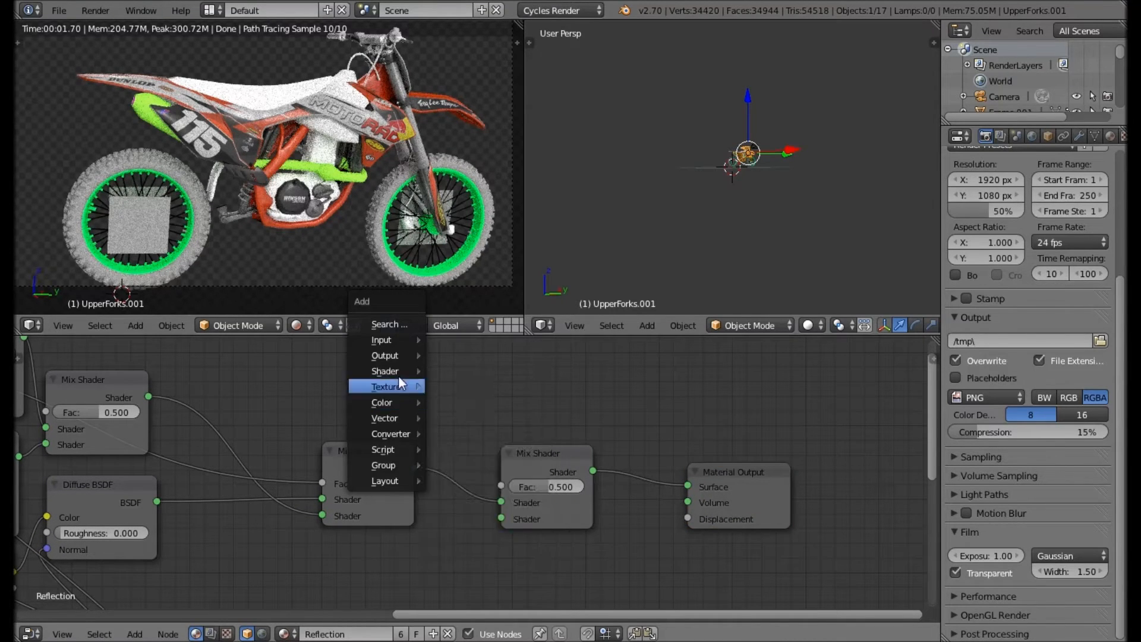
pyautogui.moveTo(398, 373)
pyautogui.click(482, 129)
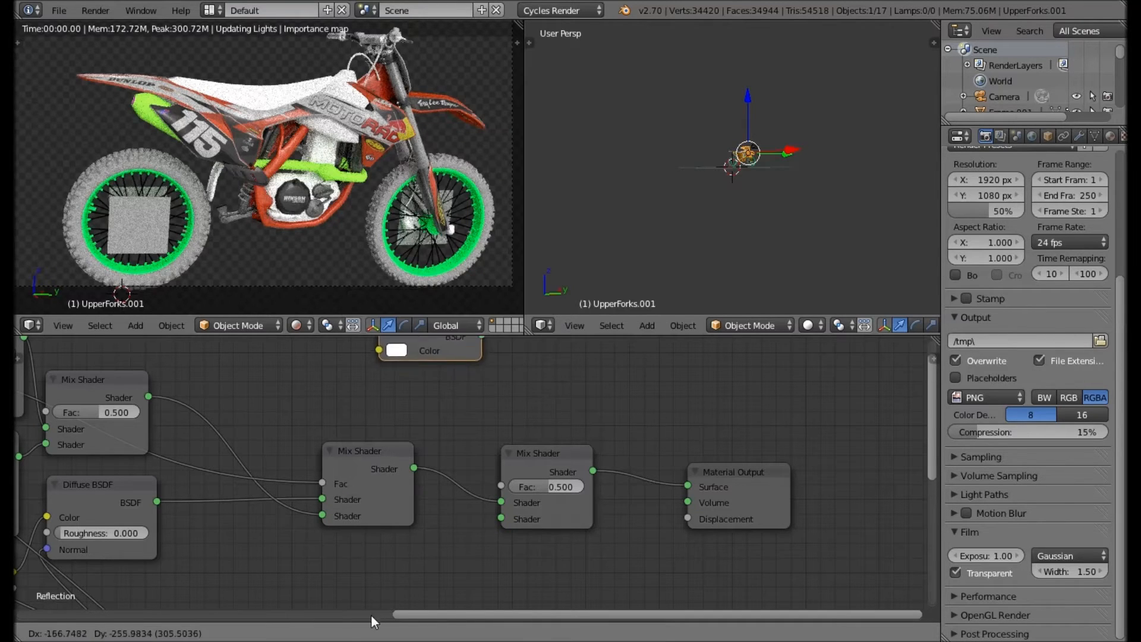
pyautogui.click(321, 374)
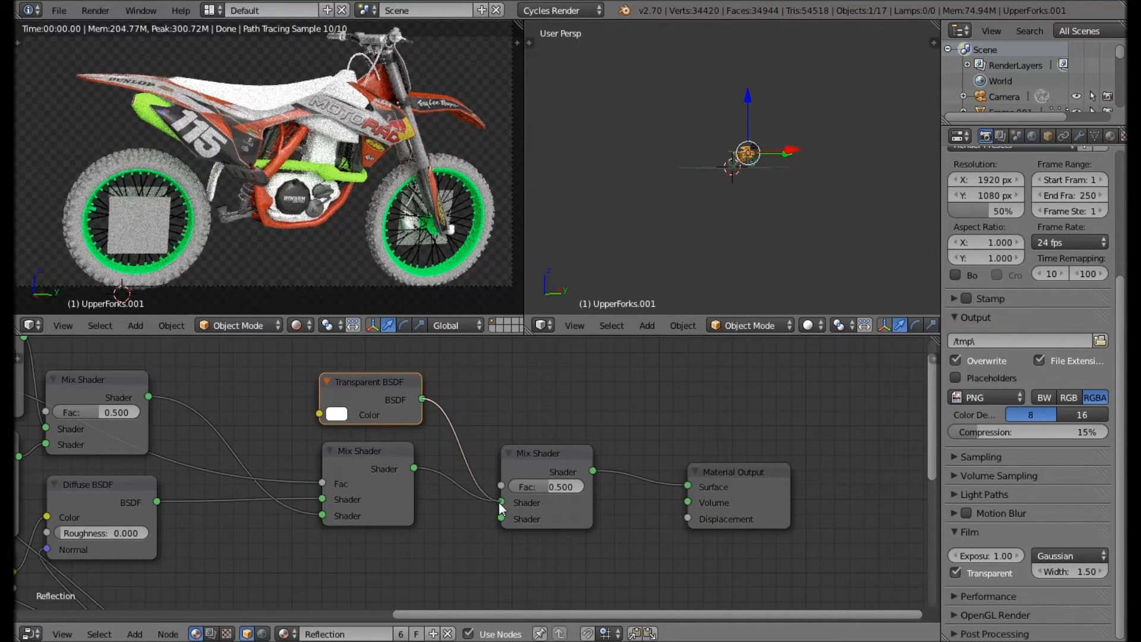
pyautogui.moveTo(502, 503); pyautogui.dragTo(502, 502)
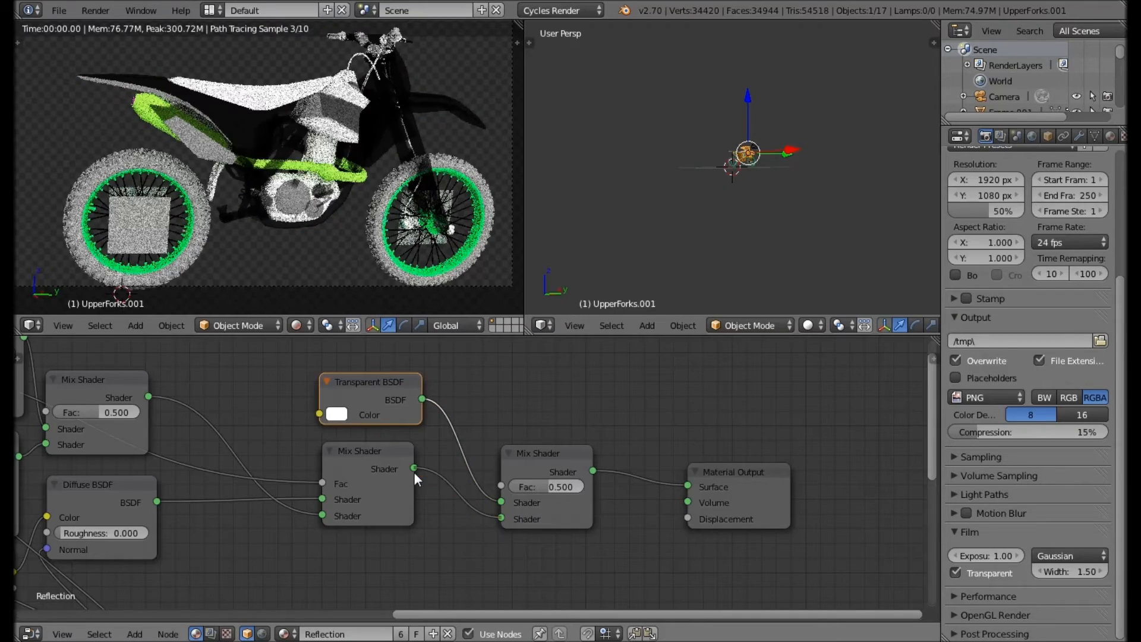
# - Connect the yz25 Image Texture's Alpha output to the Fac input of the last Mix Shader
pyautogui.scroll(-1, 280, 485)
pyautogui.moveTo(281, 484); pyautogui.dragTo(410, 465, button='middle')
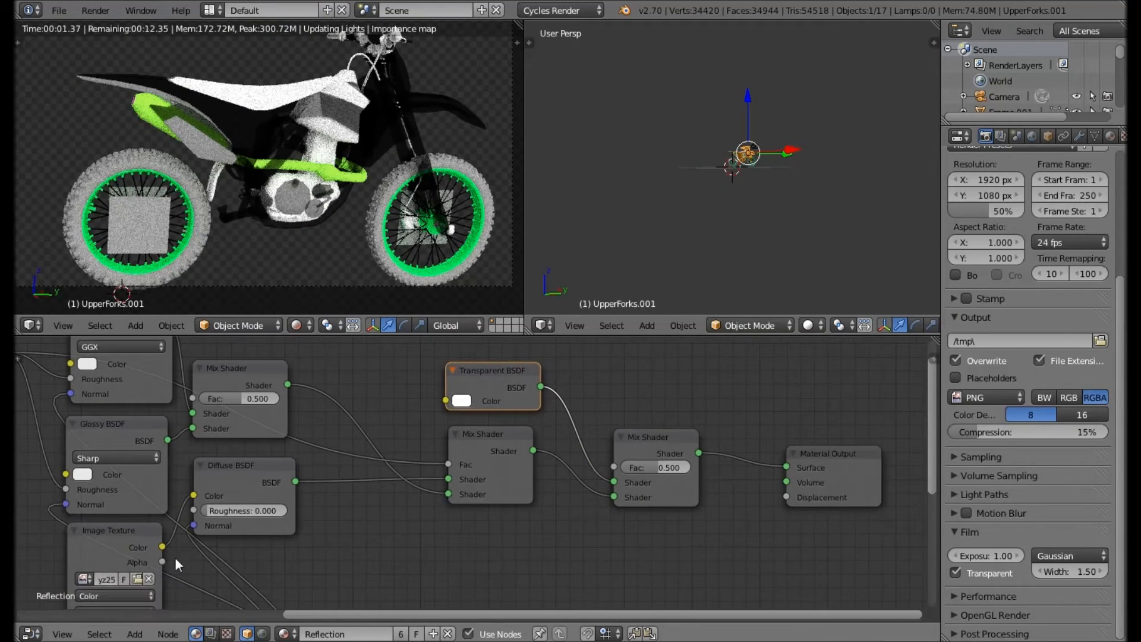
pyautogui.moveTo(163, 561); pyautogui.dragTo(615, 467)
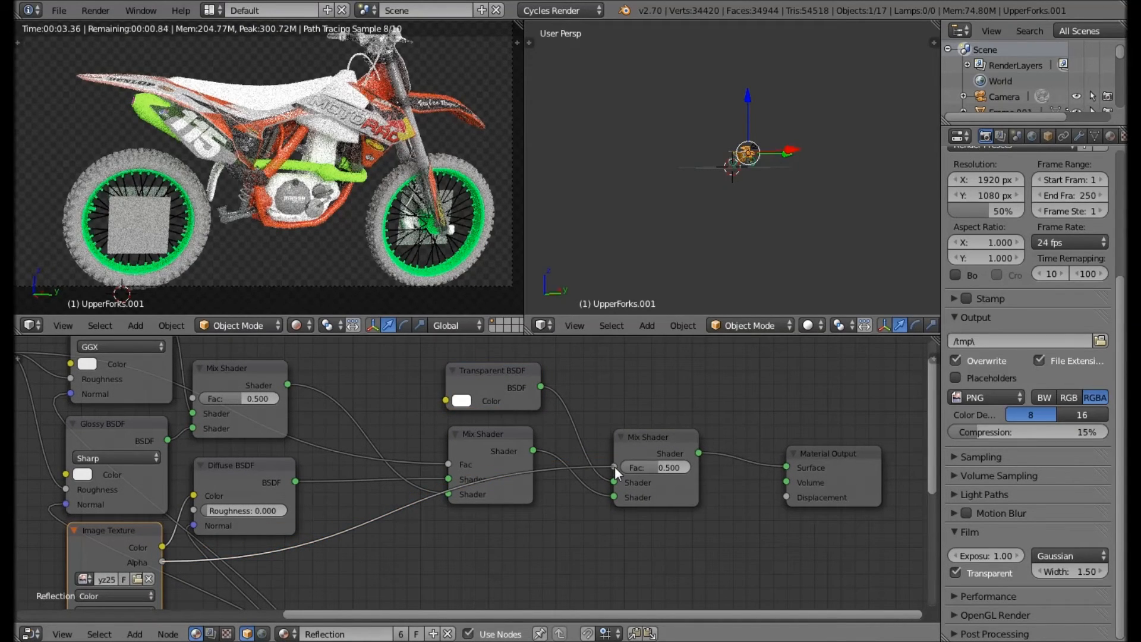
# - Bend the RGB Curves line downward with a control point at about X 0.61, Y 0.31
pyautogui.moveTo(343, 389); pyautogui.dragTo(600, 409, button='middle')
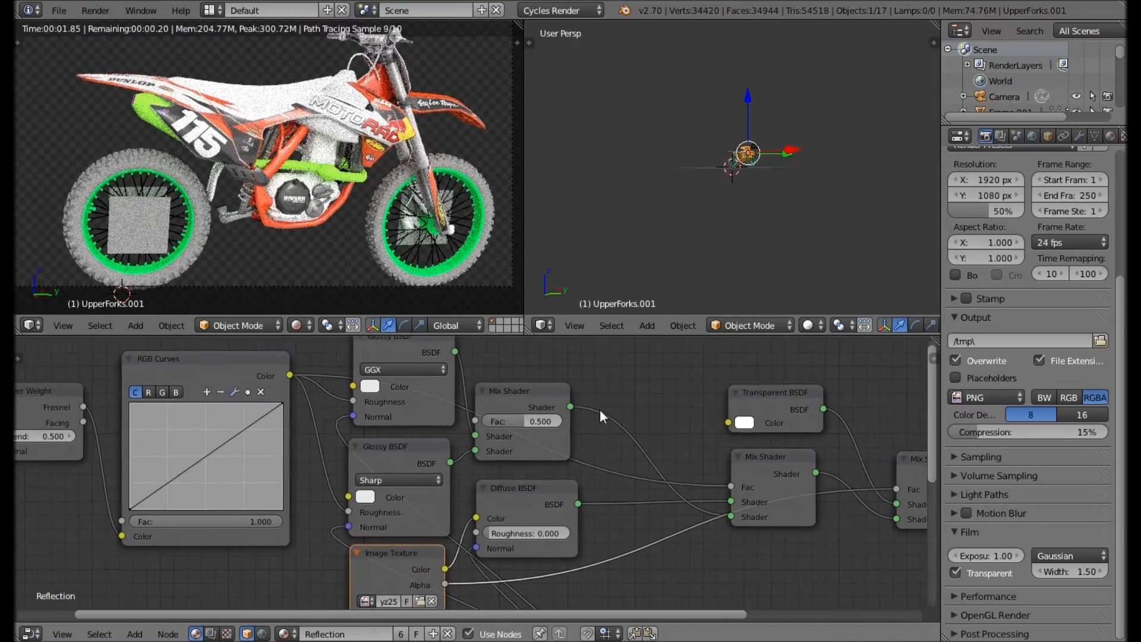
pyautogui.scroll(2, 288, 430)
pyautogui.scroll(2, 263, 133)
pyautogui.scroll(6, 263, 133)
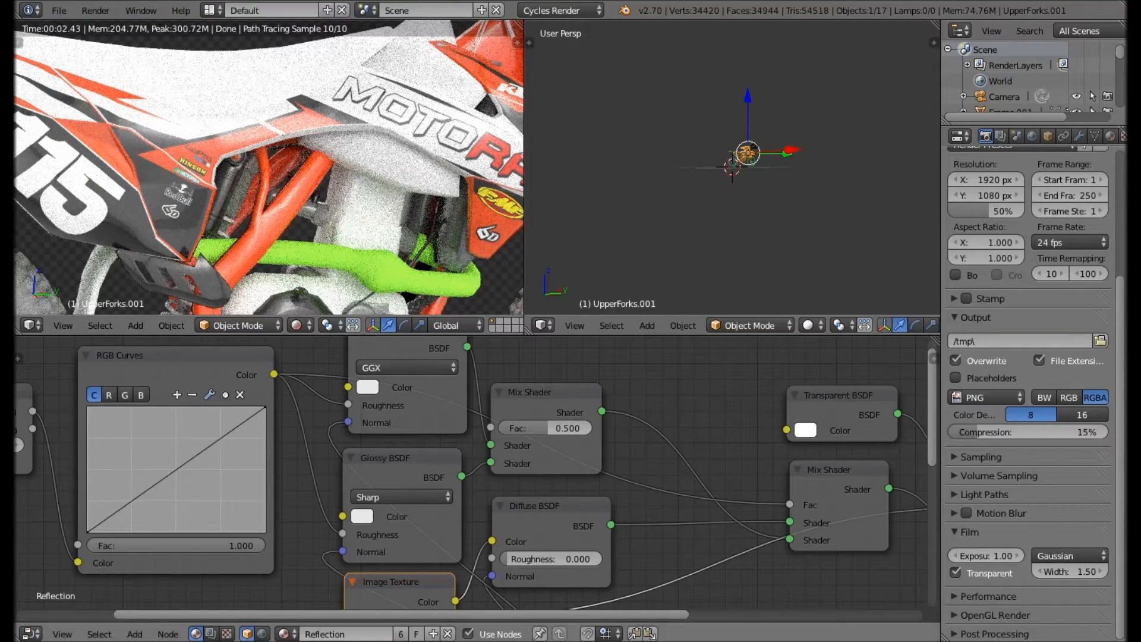
pyautogui.moveTo(192, 460); pyautogui.dragTo(196, 491)
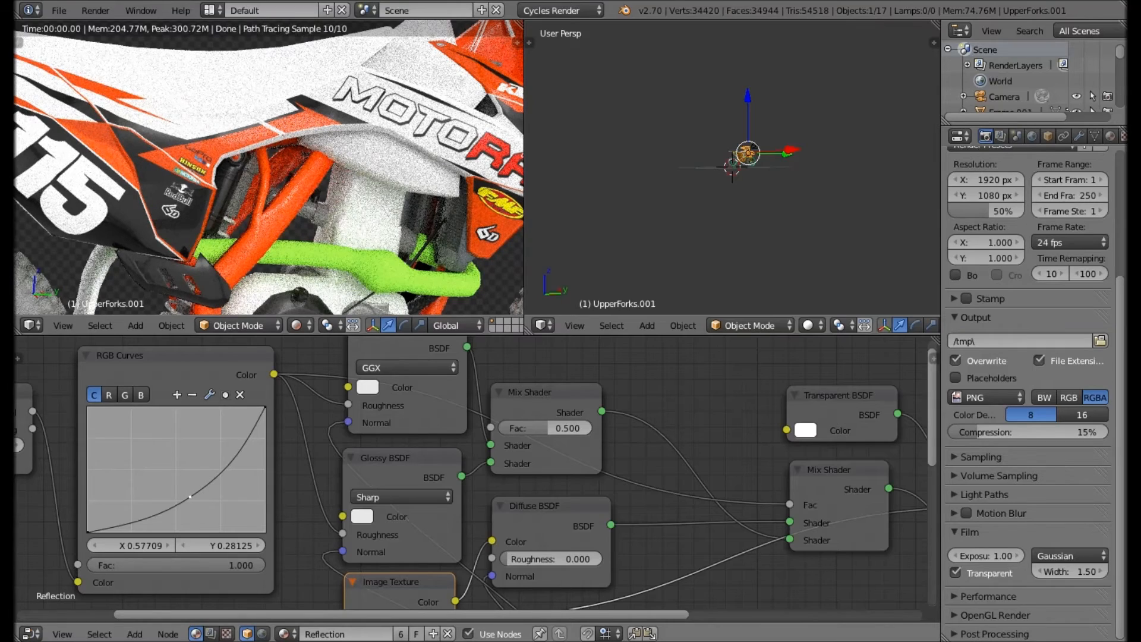
pyautogui.moveTo(189, 496); pyautogui.dragTo(186, 494)
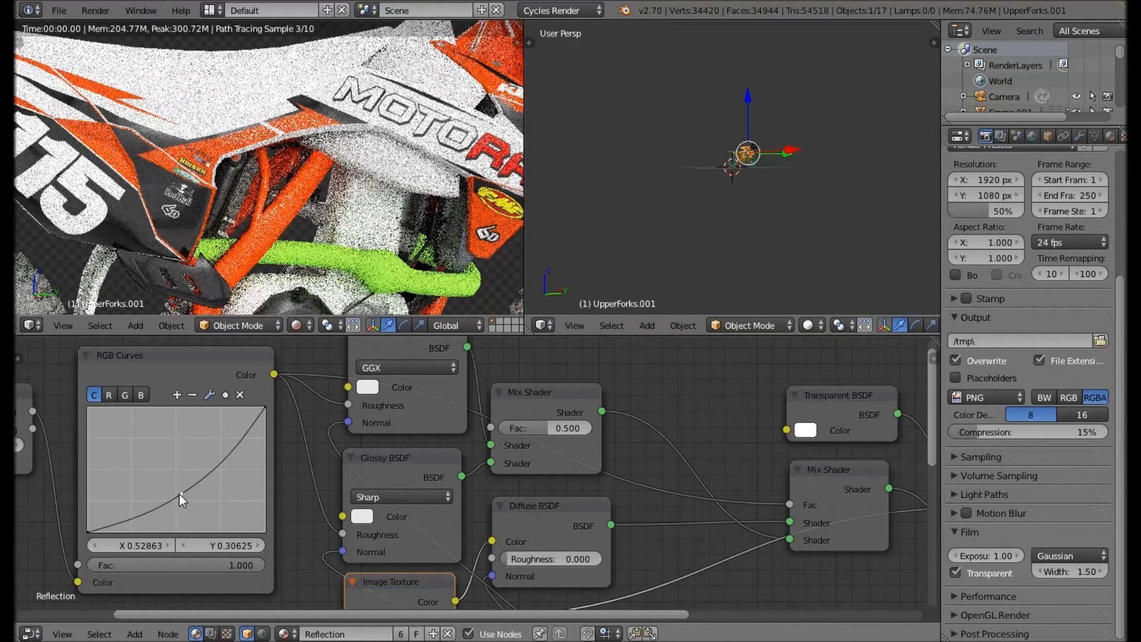
pyautogui.moveTo(181, 493); pyautogui.dragTo(193, 493)
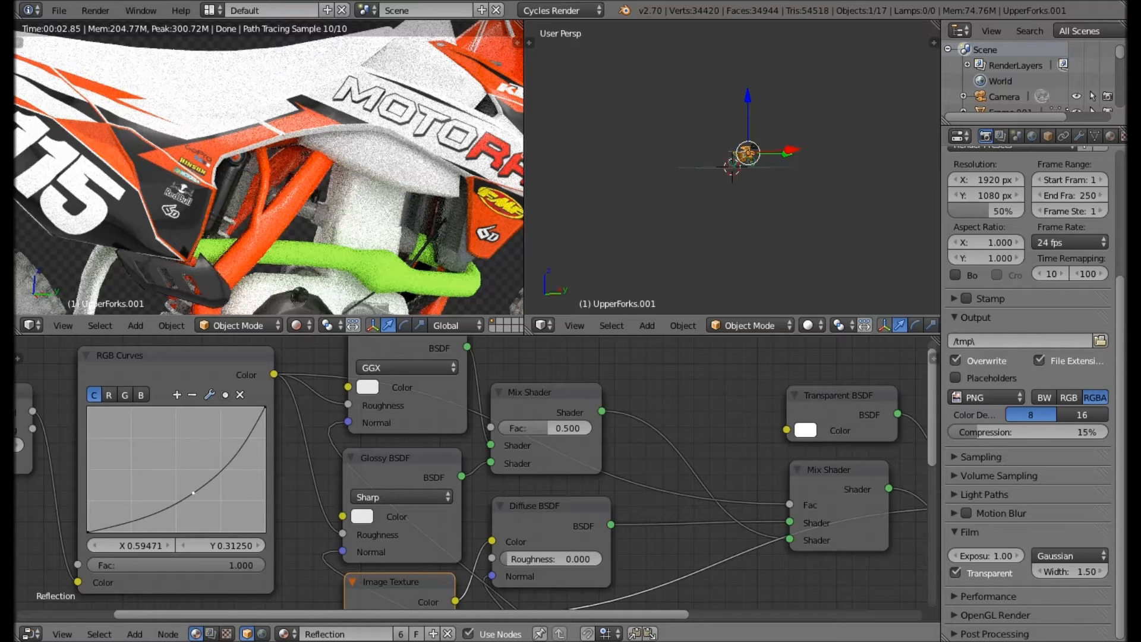
pyautogui.moveTo(199, 504)
pyautogui.mouseDown()
pyautogui.moveTo(144, 457)
pyautogui.moveTo(177, 465)
pyautogui.moveTo(216, 515)
pyautogui.mouseUp()
pyautogui.moveTo(230, 532); pyautogui.dragTo(196, 493)
pyautogui.scroll(-5, 241, 152)
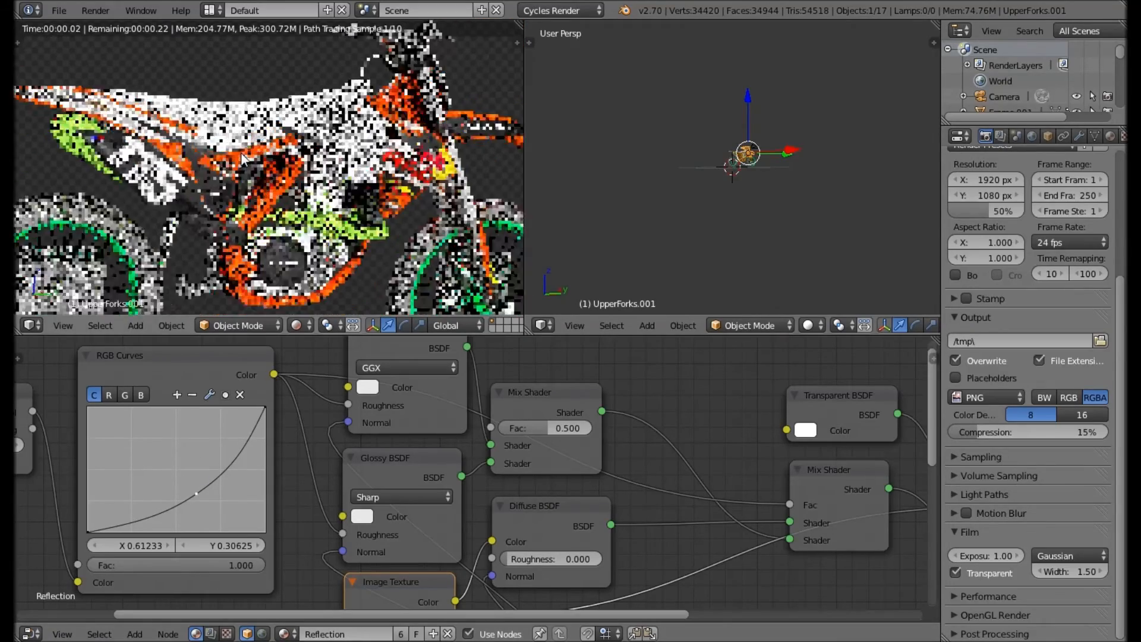
pyautogui.scroll(-1, 291, 178)
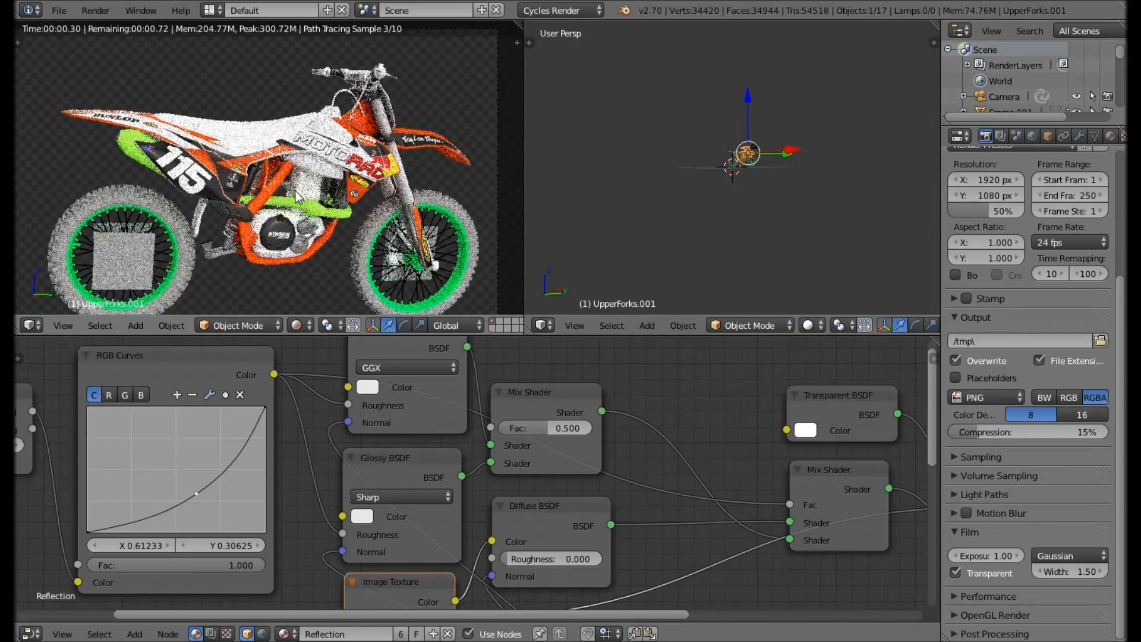
# - Copy the Reflection material's whole node tree into the upper forks' Material.013, enabling nodes and deleting its default nodes
pyautogui.moveTo(357, 223); pyautogui.dragTo(358, 213, button='middle')
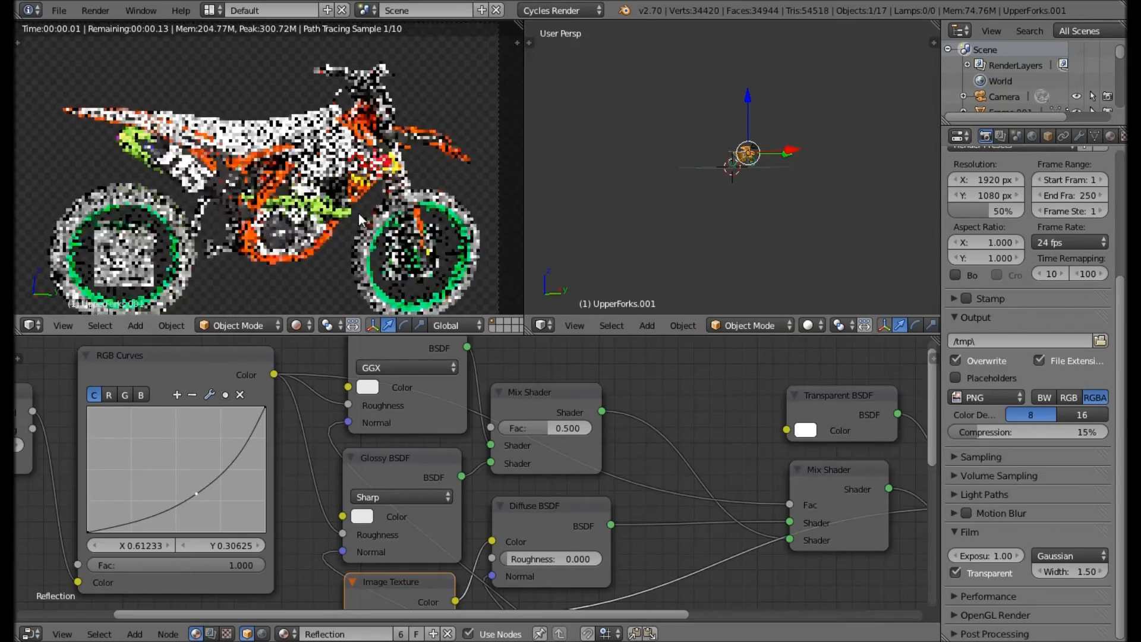
pyautogui.scroll(-3, 607, 438)
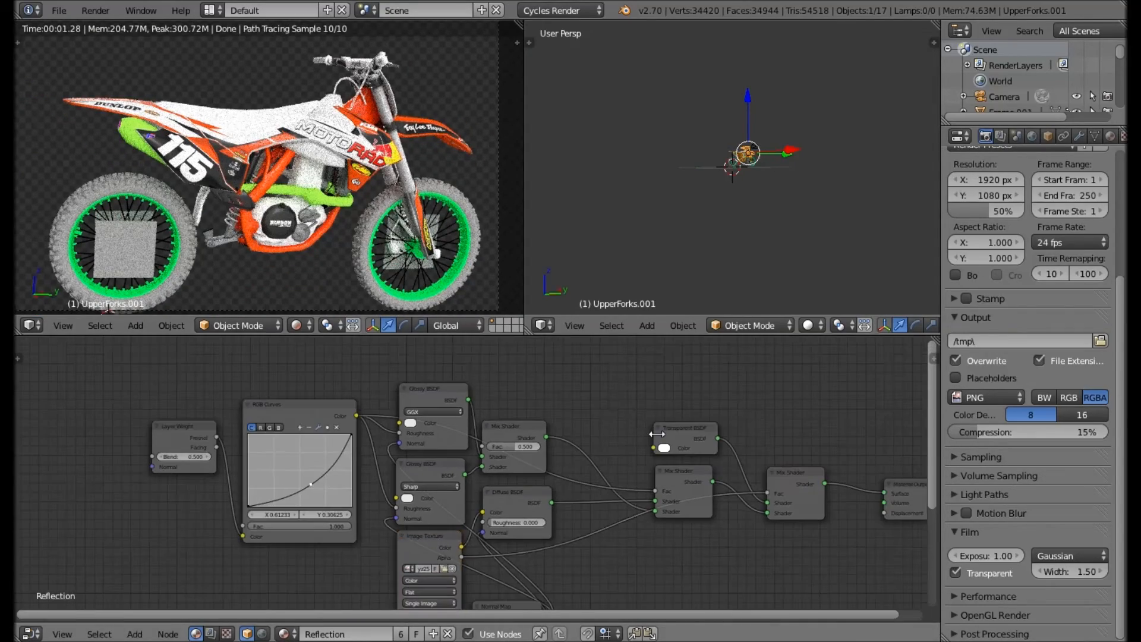
pyautogui.scroll(5, 1100, 179)
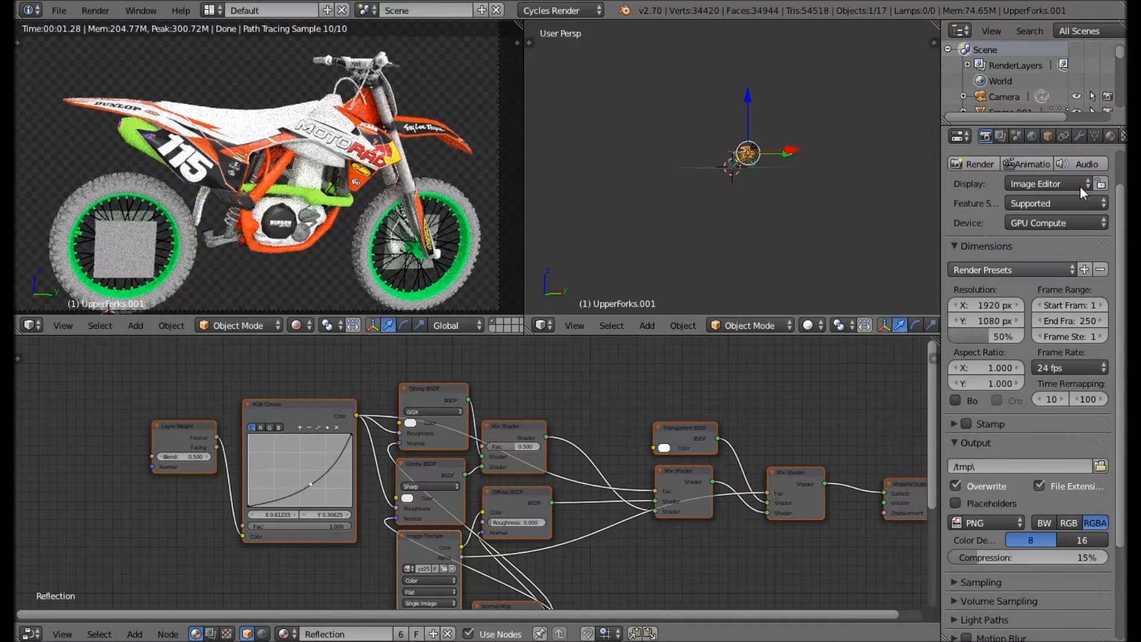
pyautogui.click(1110, 135)
pyautogui.click(1000, 227)
pyautogui.scroll(-5, 995, 250)
pyautogui.click(996, 257)
pyautogui.click(1004, 378)
pyautogui.press('x')
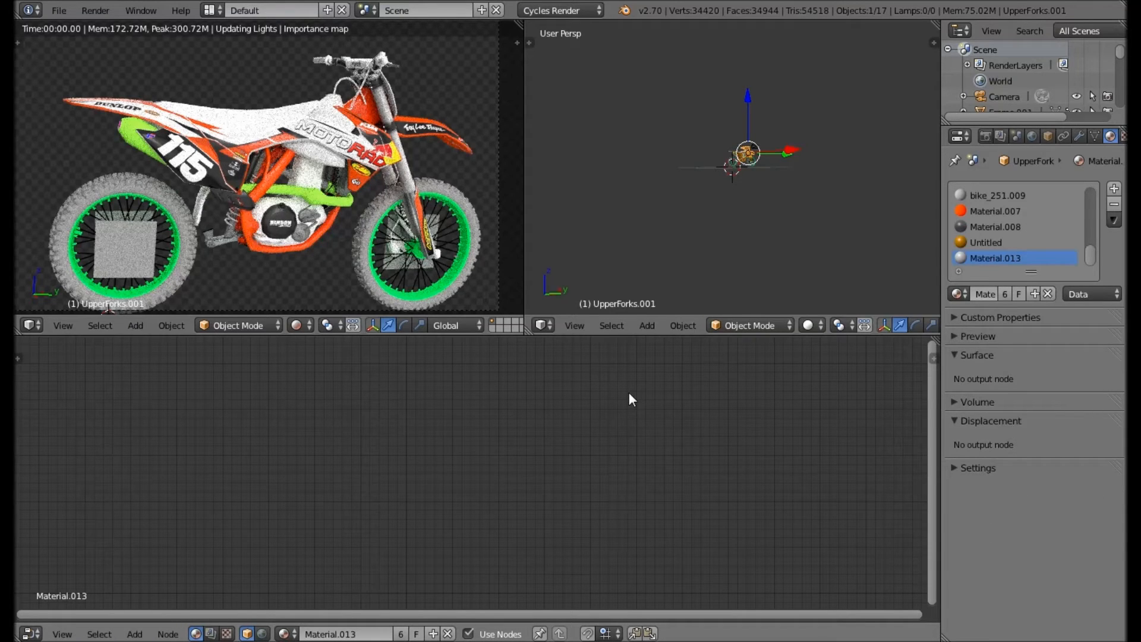
pyautogui.hotkey('ctrl', 'v')
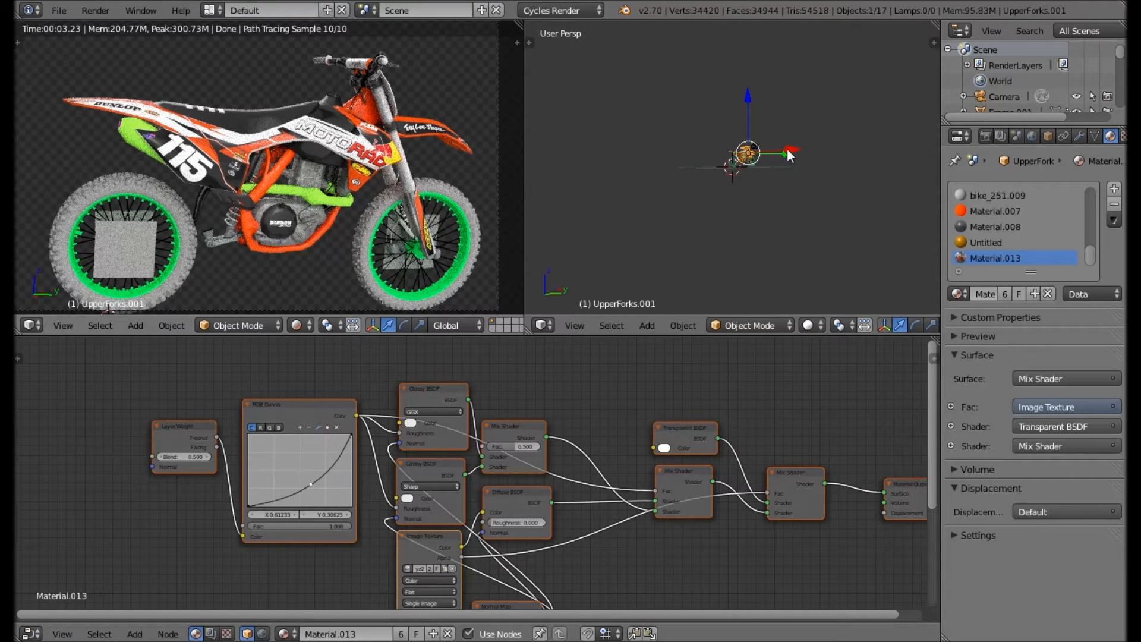
pyautogui.scroll(9, 786, 149)
pyautogui.press('a')
pyautogui.keyDown('shift'); pyautogui.moveTo(780, 105); pyautogui.dragTo(733, 265, button='middle'); pyautogui.keyUp('shift')
pyautogui.scroll(6, 738, 213)
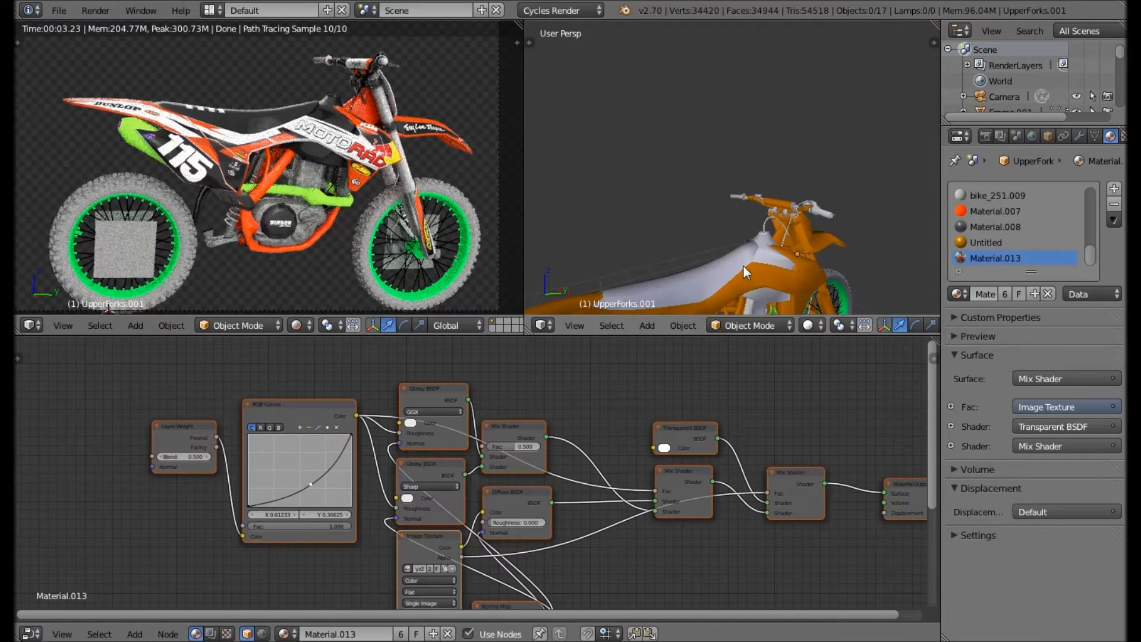
pyautogui.rightClick(750, 233)
pyautogui.scroll(2, 751, 234)
pyautogui.press('Tab')
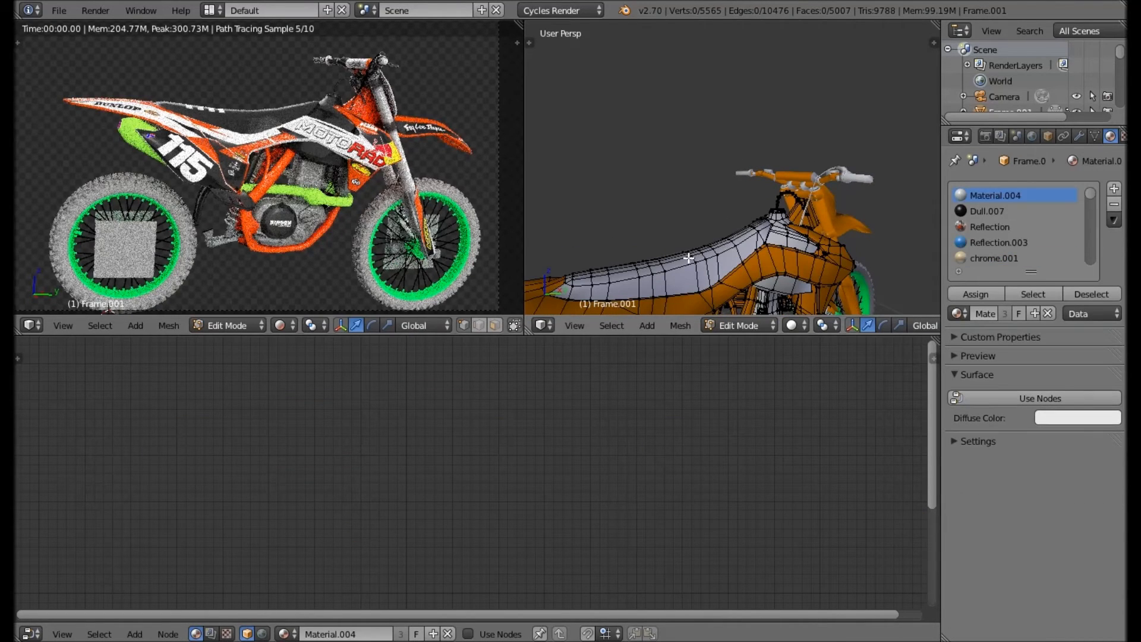
pyautogui.press('l')
pyautogui.press('a')
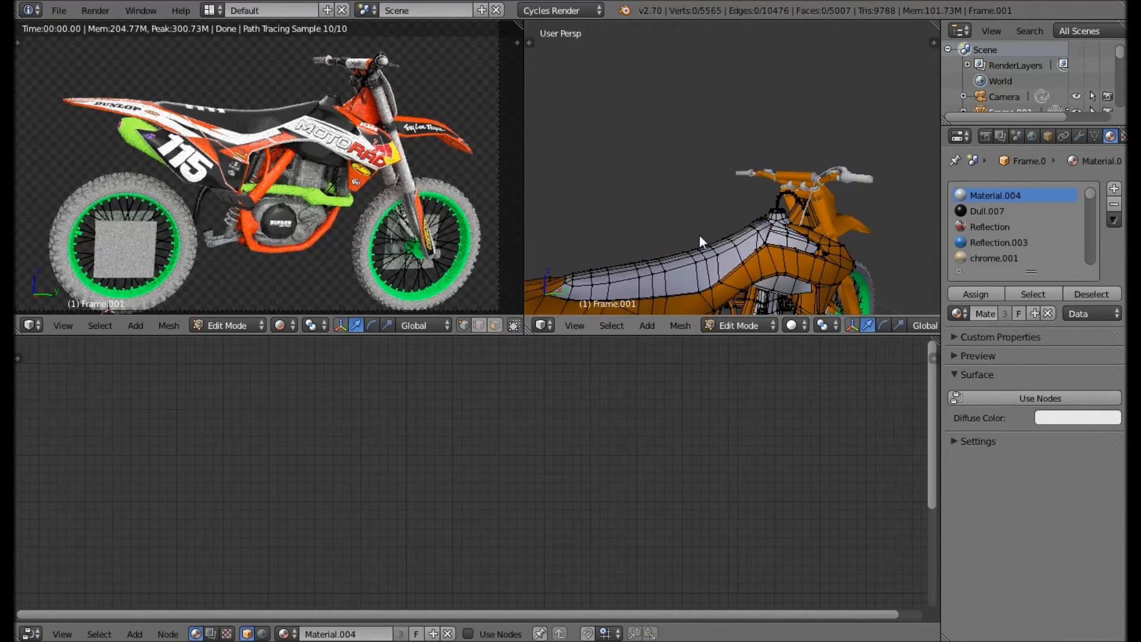
pyautogui.press('Tab')
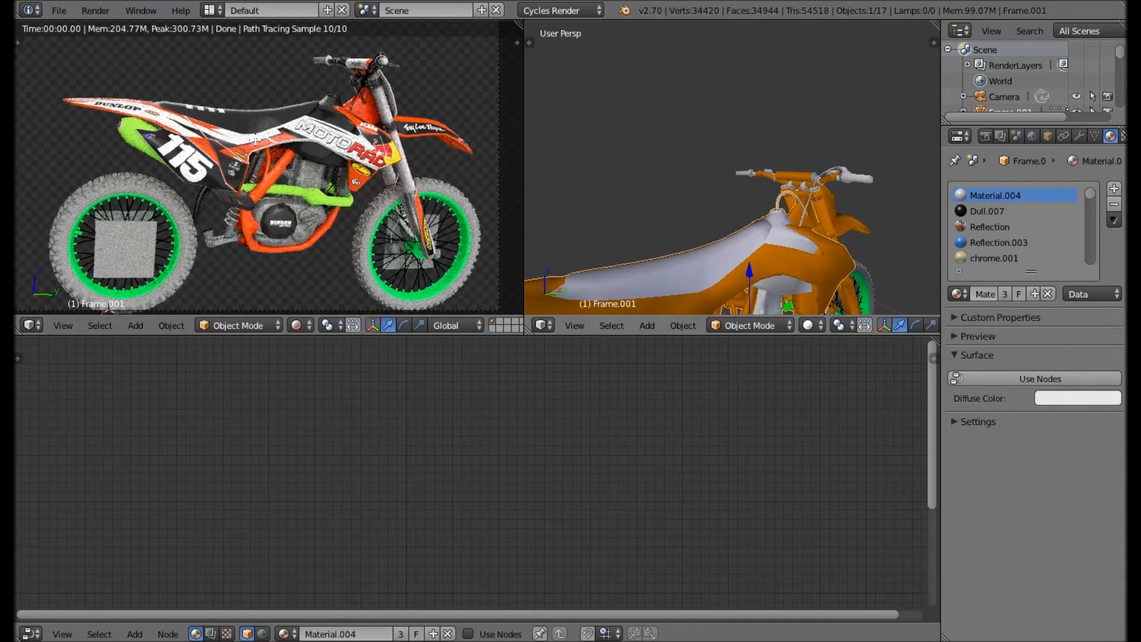
pyautogui.press('Tab')
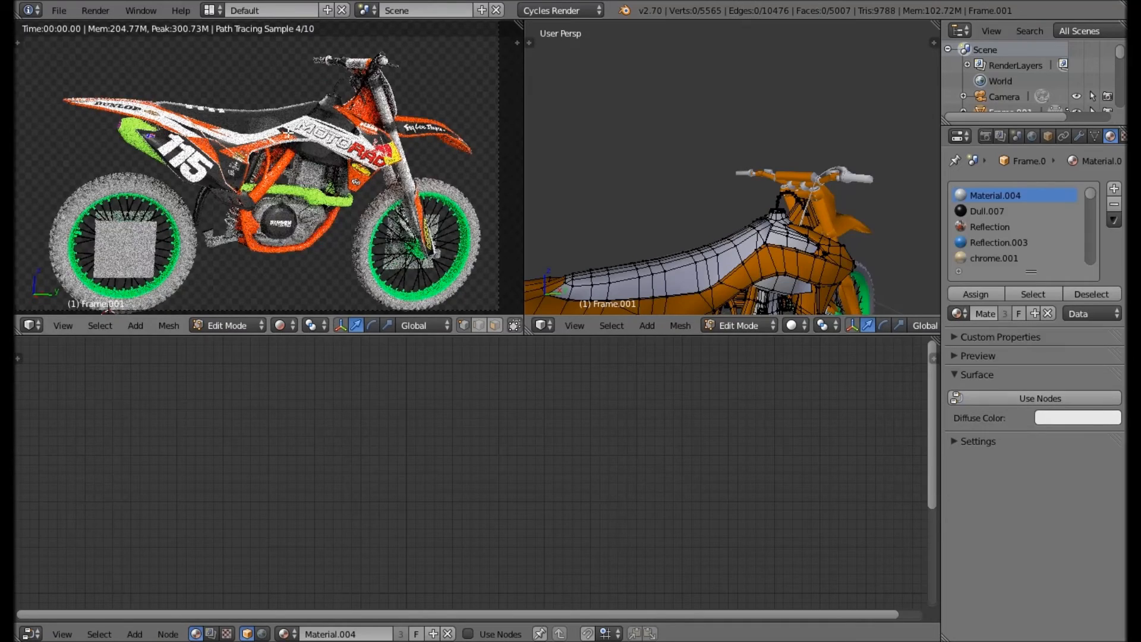
pyautogui.press('Tab')
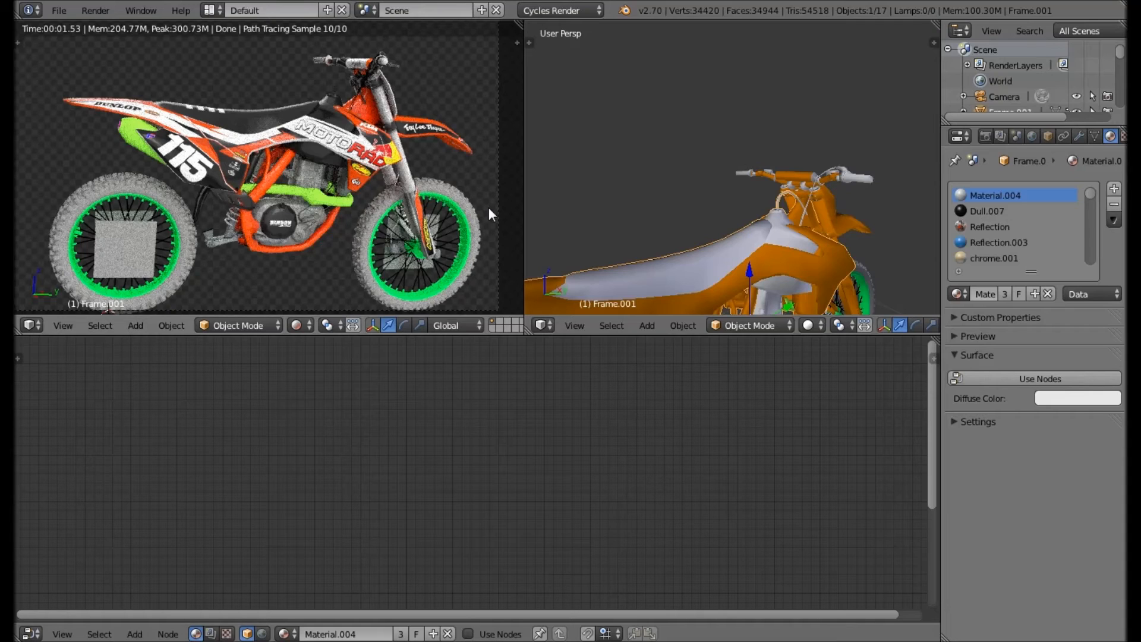
# - Select the front wheel, enable nodes for its reflections_low.001 material and replace the default nodes with the copied node tree
pyautogui.rightClick(470, 216)
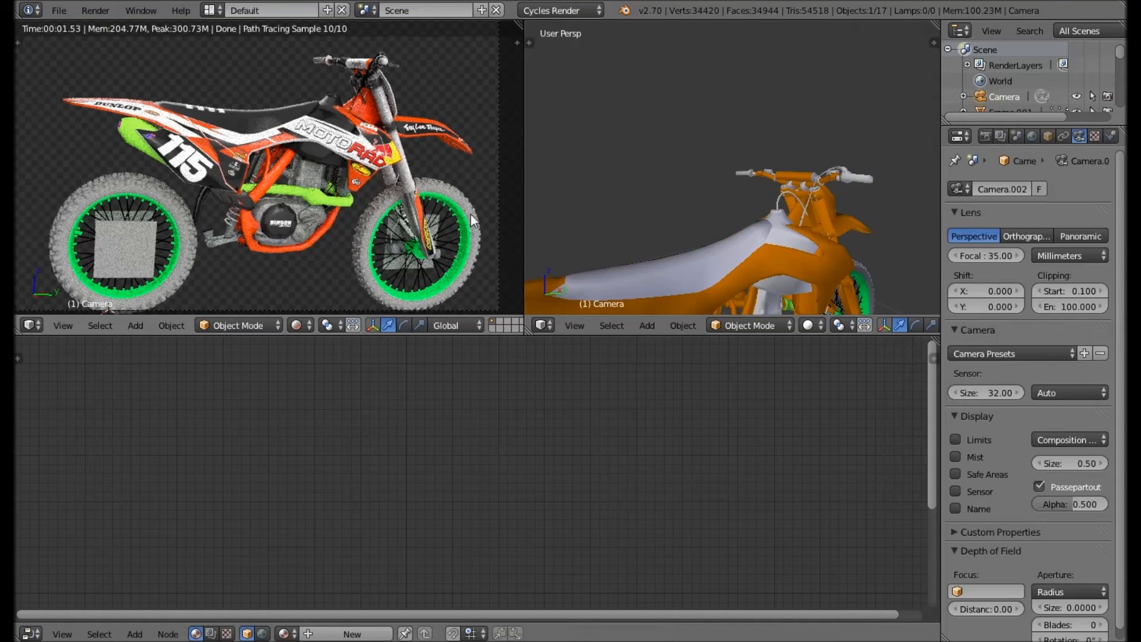
pyautogui.rightClick(469, 217)
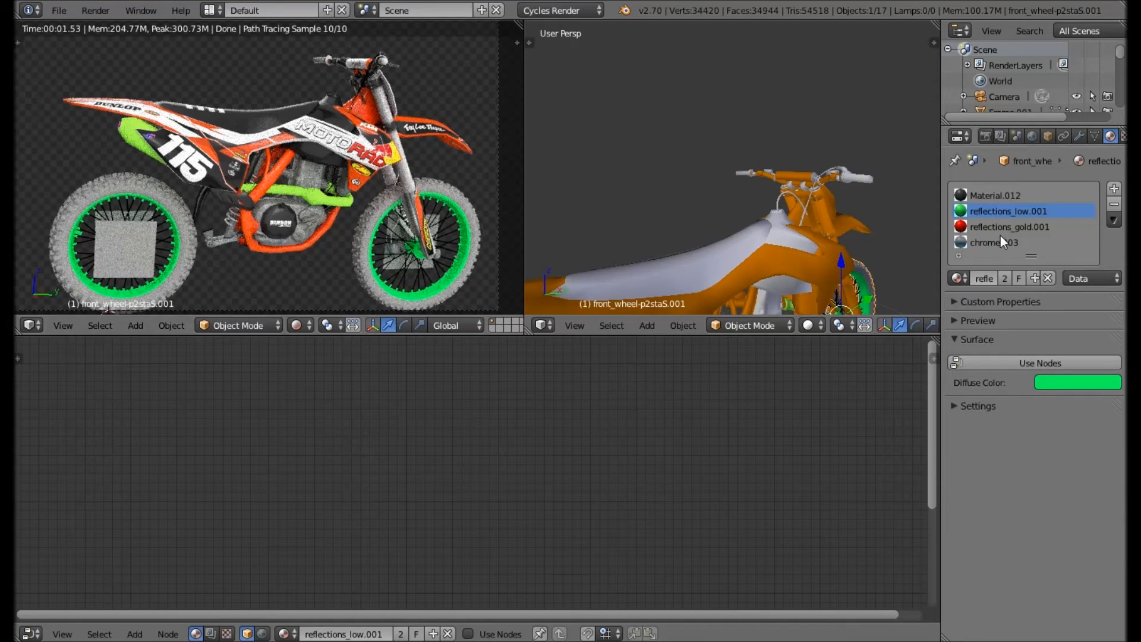
pyautogui.click(998, 362)
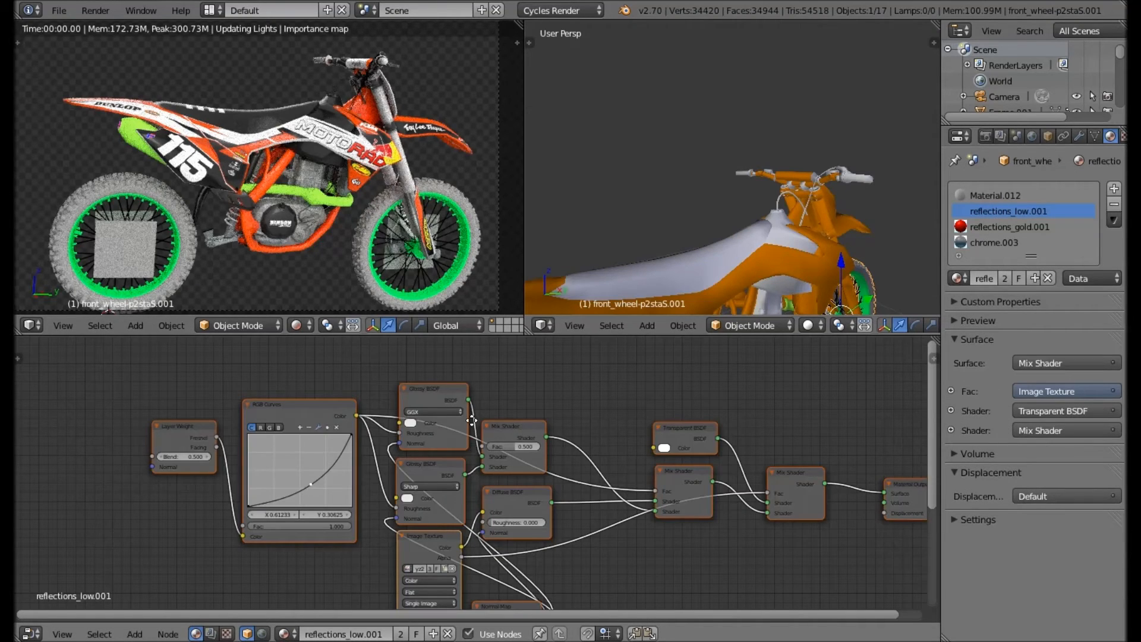
# - Load wheels-p2staStock-MotoRAD Black White.png into the Image Texture that feeds the Diffuse BSDF's color
pyautogui.scroll(5, 471, 420)
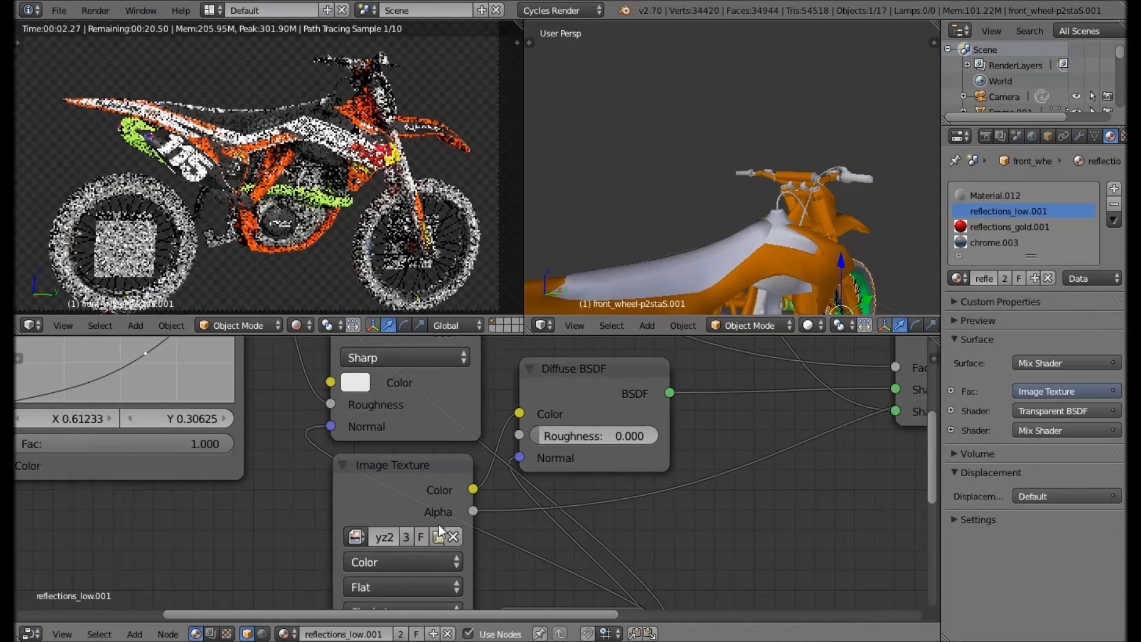
pyautogui.click(444, 493)
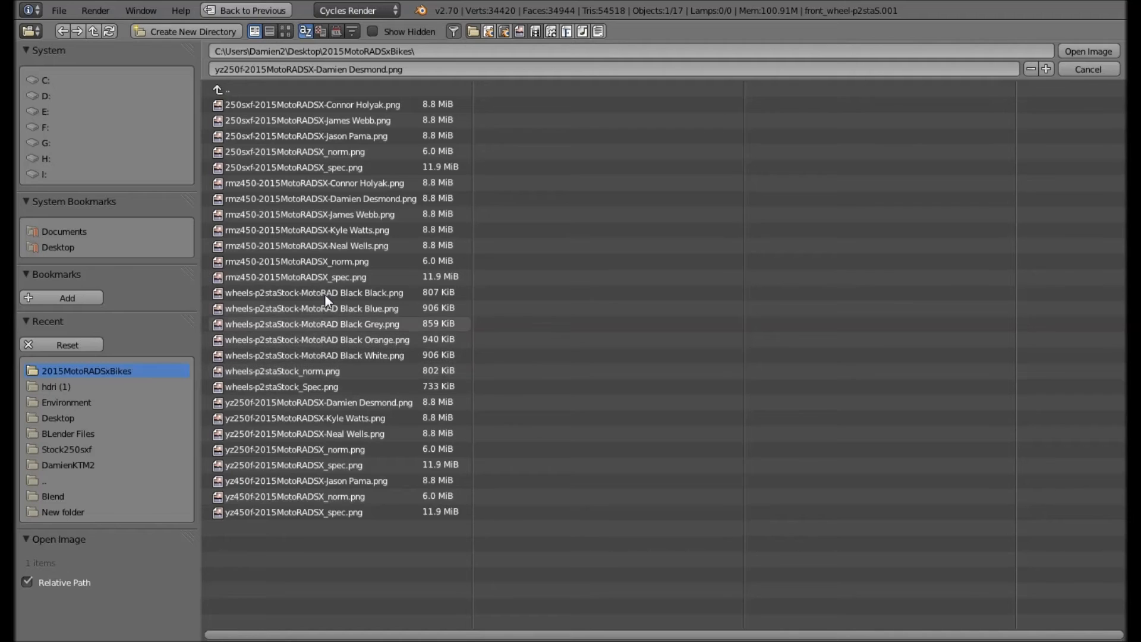
pyautogui.click(325, 356)
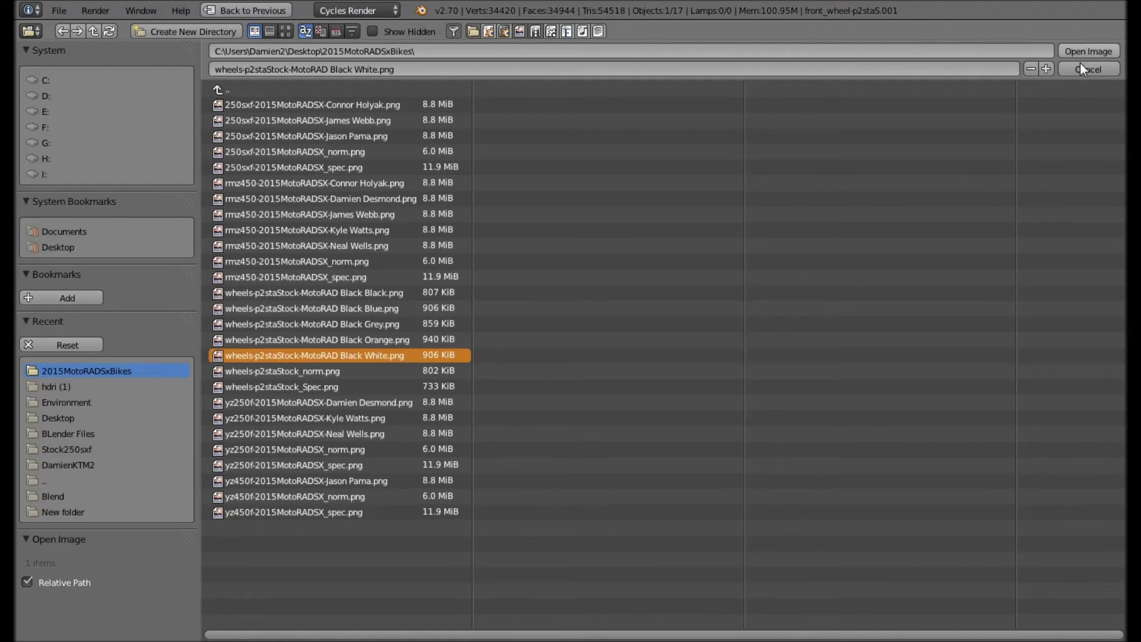
pyautogui.press('Return')
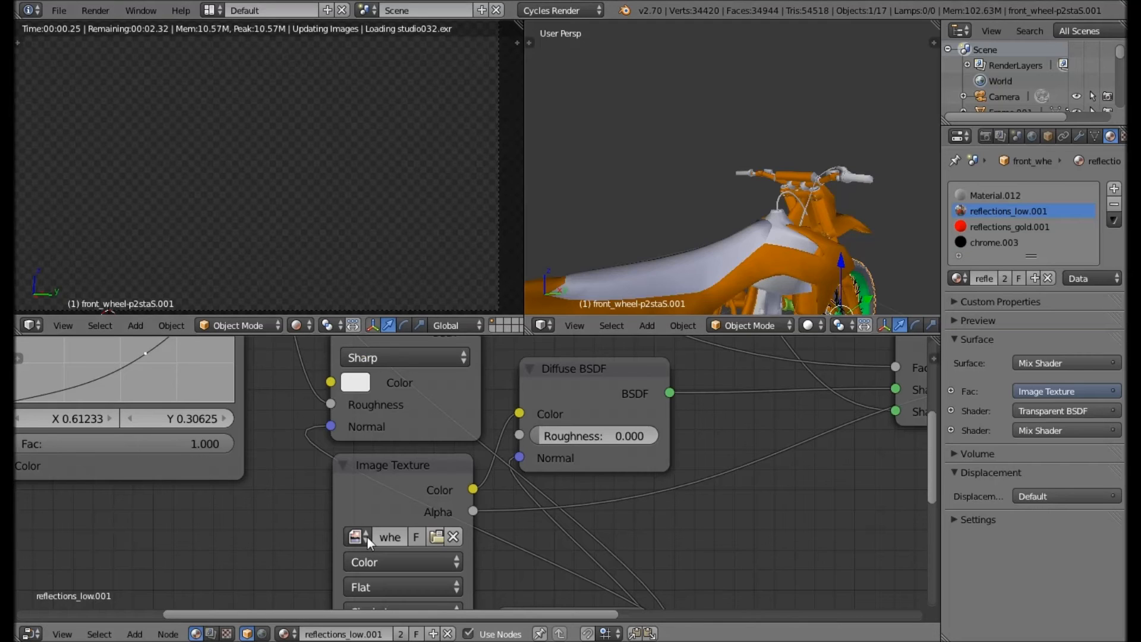
# - Load wheels-p2staStock_norm.png into the Non-Color Data Image Texture that feeds the Separate RGB node
pyautogui.moveTo(307, 511); pyautogui.dragTo(293, 473, button='middle')
pyautogui.click(388, 547)
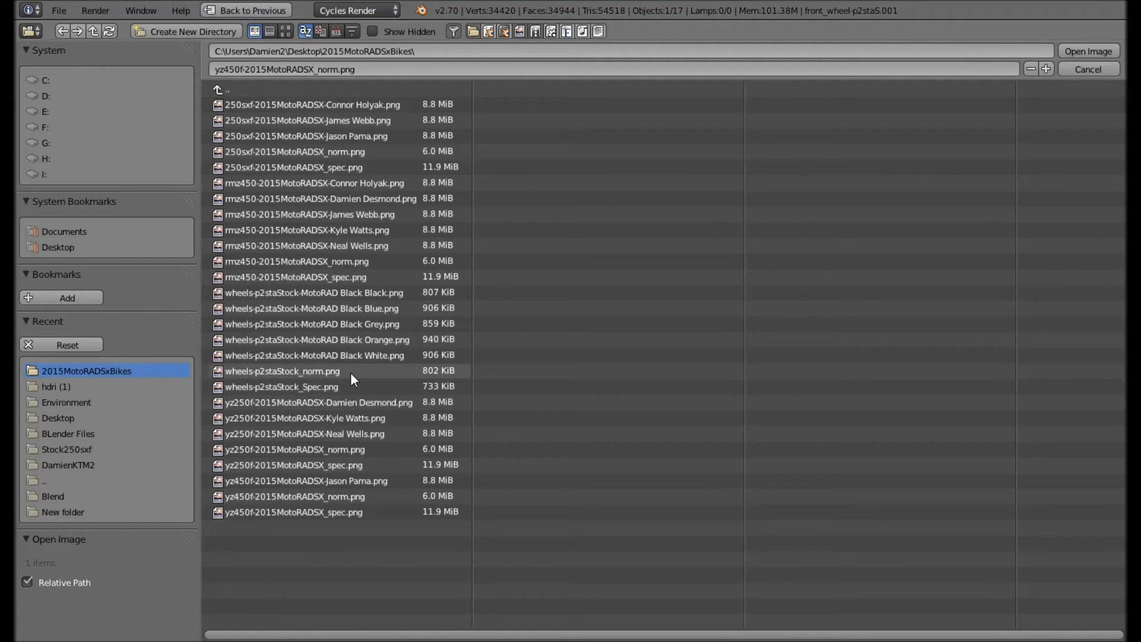
pyautogui.click(350, 372)
pyautogui.doubleClick(350, 372)
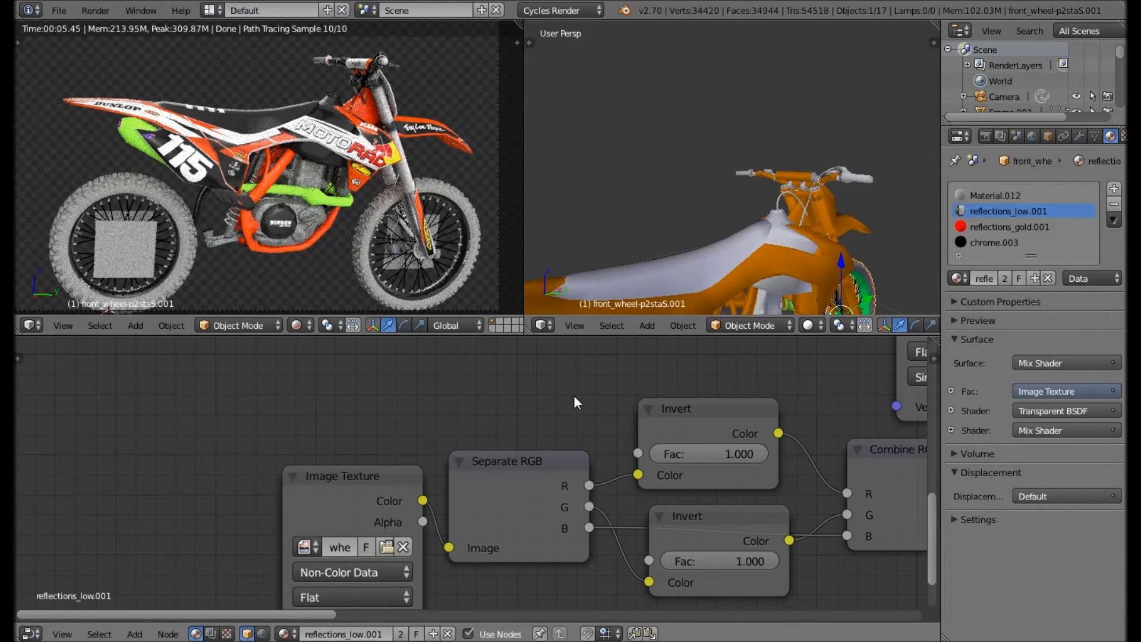
# - Raise the RGB Curves control point of reflections_low.001 to about X 0.58, Y 0.53 and check the front wheel's render
pyautogui.scroll(-7, 585, 404)
pyautogui.moveTo(579, 417); pyautogui.dragTo(347, 363, button='middle')
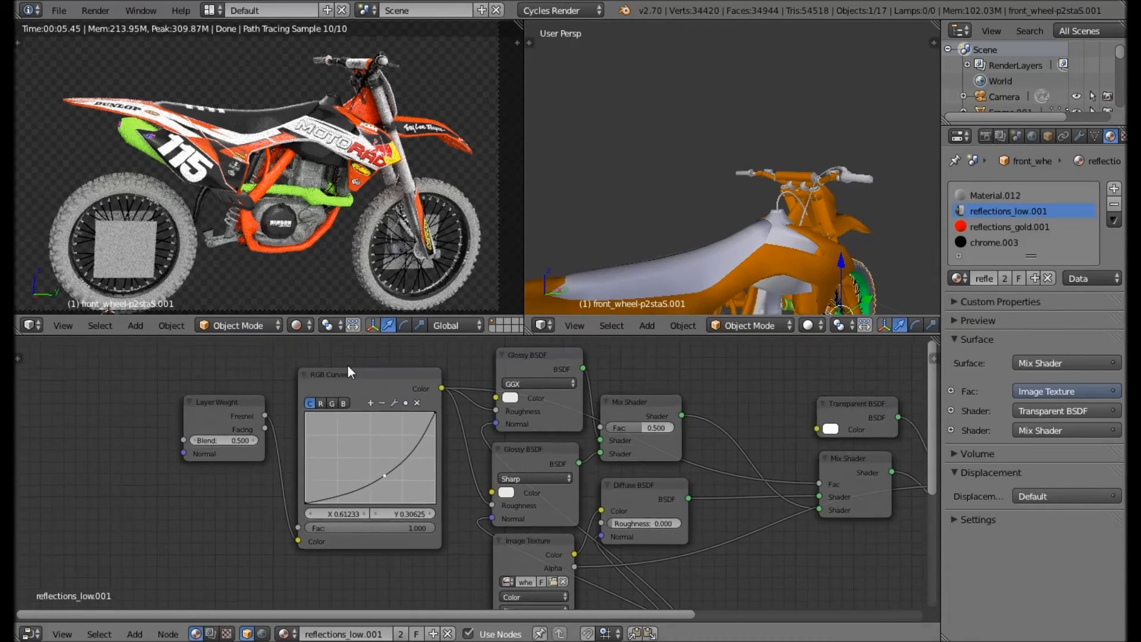
pyautogui.scroll(2, 347, 363)
pyautogui.moveTo(332, 487); pyautogui.dragTo(325, 456)
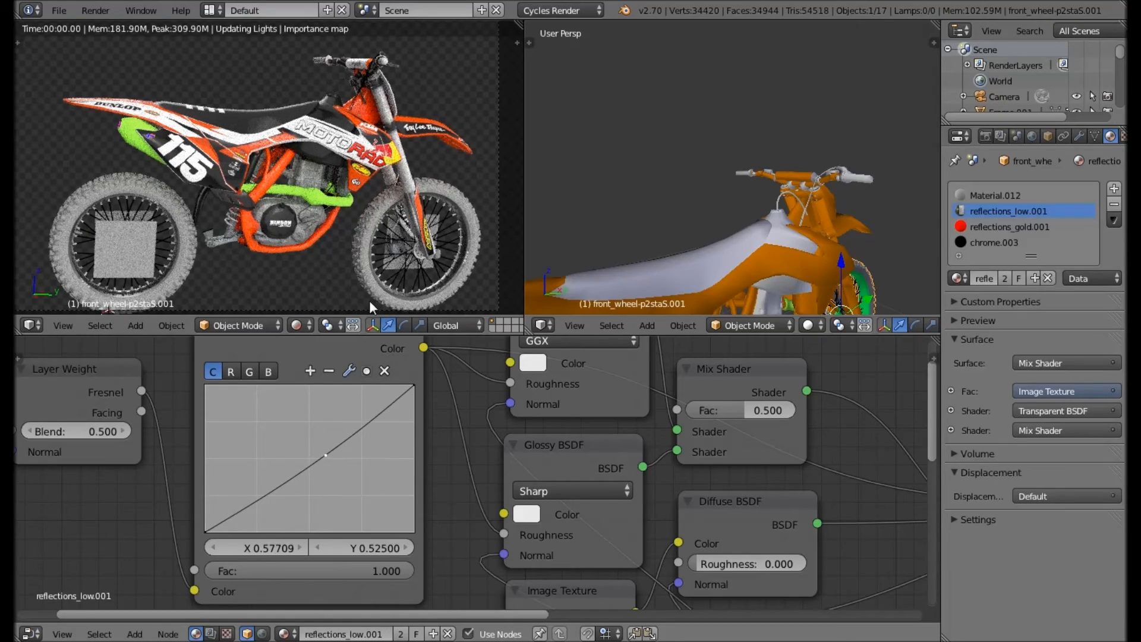
pyautogui.scroll(5, 455, 204)
pyautogui.keyDown('shift'); pyautogui.moveTo(336, 113); pyautogui.dragTo(54, 24, button='middle'); pyautogui.keyUp('shift')
pyautogui.scroll(4, 469, 145)
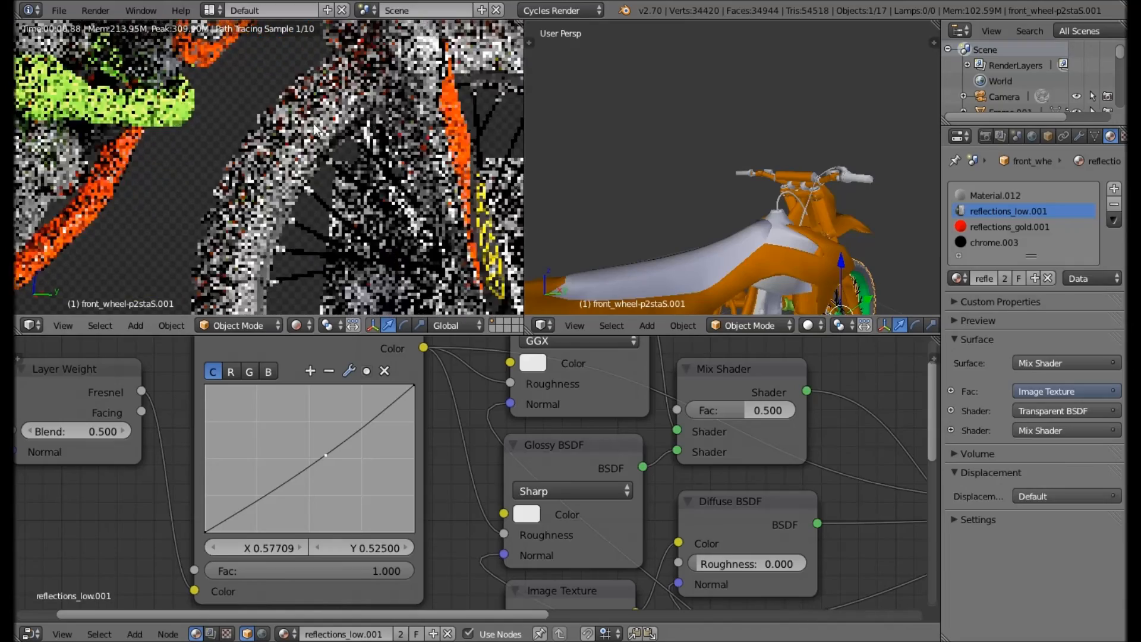
pyautogui.keyDown('shift'); pyautogui.moveTo(469, 145); pyautogui.dragTo(291, 121, button='middle'); pyautogui.keyUp('shift')
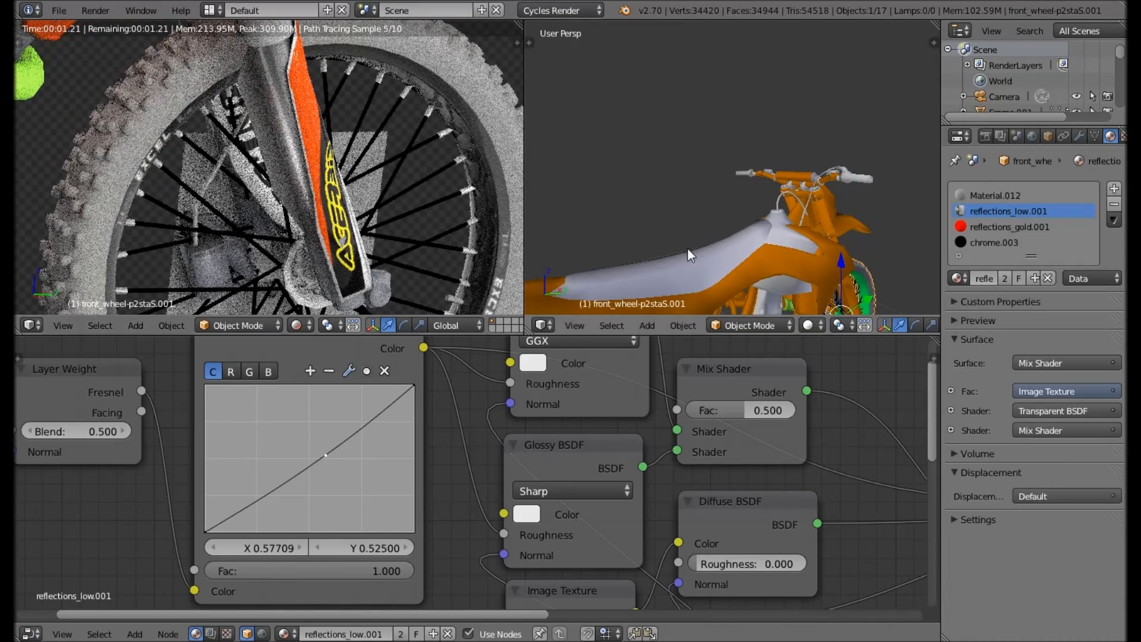
# - Put the front wheel into Edit Mode with wireframe display
pyautogui.moveTo(704, 258); pyautogui.dragTo(678, 168, button='middle')
pyautogui.keyDown('shift'); pyautogui.moveTo(802, 254); pyautogui.dragTo(848, 237, button='middle'); pyautogui.keyUp('shift')
pyautogui.scroll(2, 744, 211)
pyautogui.keyDown('shift'); pyautogui.moveTo(936, 122); pyautogui.dragTo(895, 109, button='middle'); pyautogui.keyUp('shift')
pyautogui.moveTo(855, 212)
pyautogui.mouseDown(button='middle')
pyautogui.moveTo(824, 207)
pyautogui.moveTo(854, 207)
pyautogui.mouseUp(button='middle')
pyautogui.press('a')
pyautogui.press('Tab')
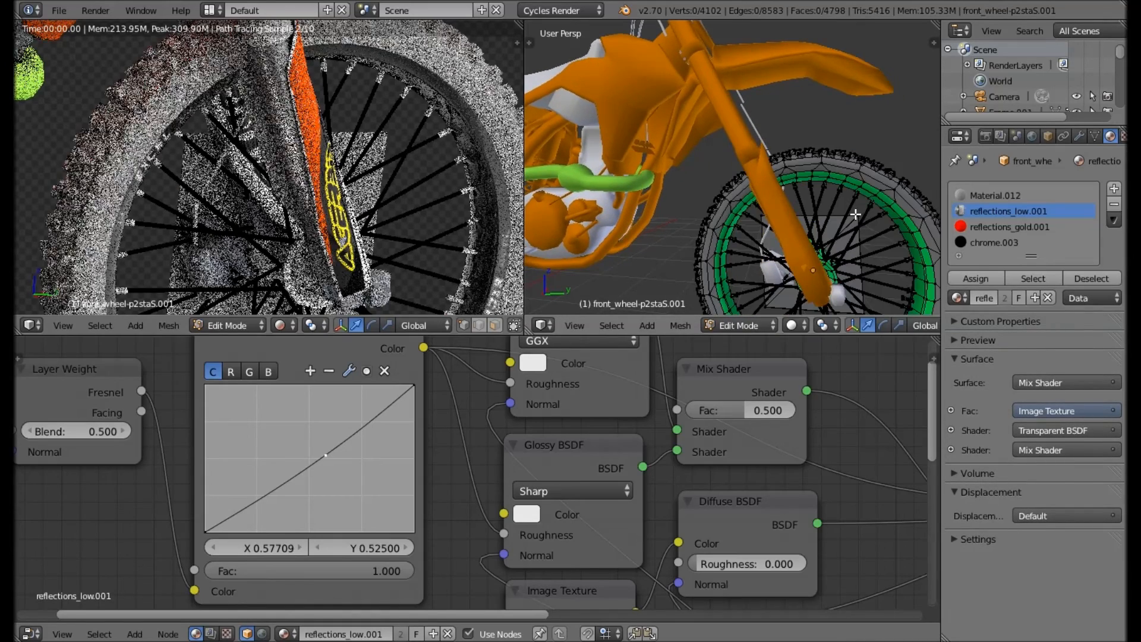
pyautogui.press('z')
# - Box-select the corner vertices of the square planes inside the front wheel, separate them by selection and return to Object Mode
pyautogui.press('b')
pyautogui.moveTo(864, 212); pyautogui.dragTo(837, 228)
pyautogui.press('b')
pyautogui.moveTo(774, 213); pyautogui.dragTo(750, 235)
pyautogui.moveTo(753, 313); pyautogui.dragTo(749, 315)
pyautogui.keyDown('shift'); pyautogui.moveTo(850, 241); pyautogui.dragTo(848, 231, button='middle'); pyautogui.keyUp('shift')
pyautogui.press('b')
pyautogui.moveTo(869, 303); pyautogui.dragTo(852, 311)
pyautogui.press('p')
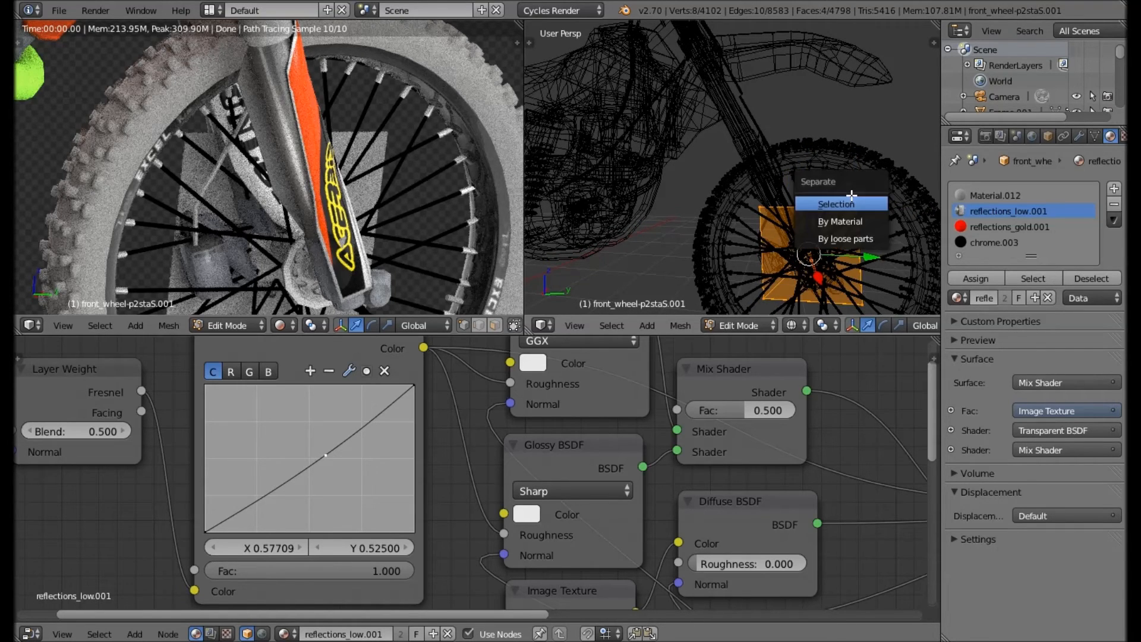
pyautogui.click(850, 204)
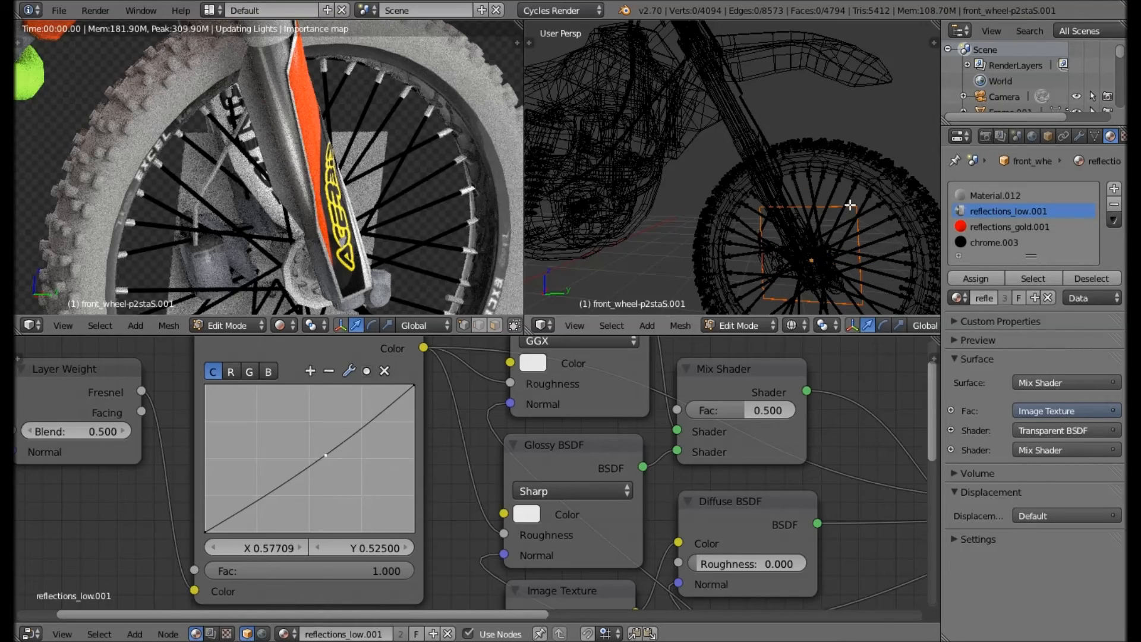
pyautogui.press('Tab')
# - Select the separated square planes and remove their Material.012, reflections_gold.001 and chrome.003 slots, keeping only reflections_low.001
pyautogui.rightClick(857, 208)
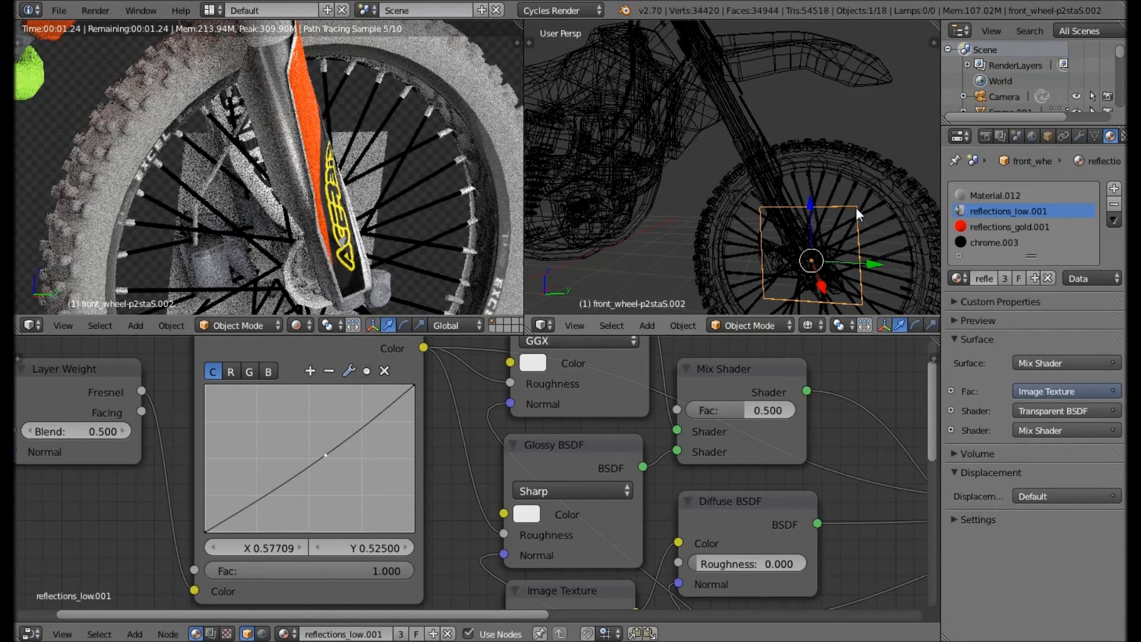
pyautogui.click(1011, 195)
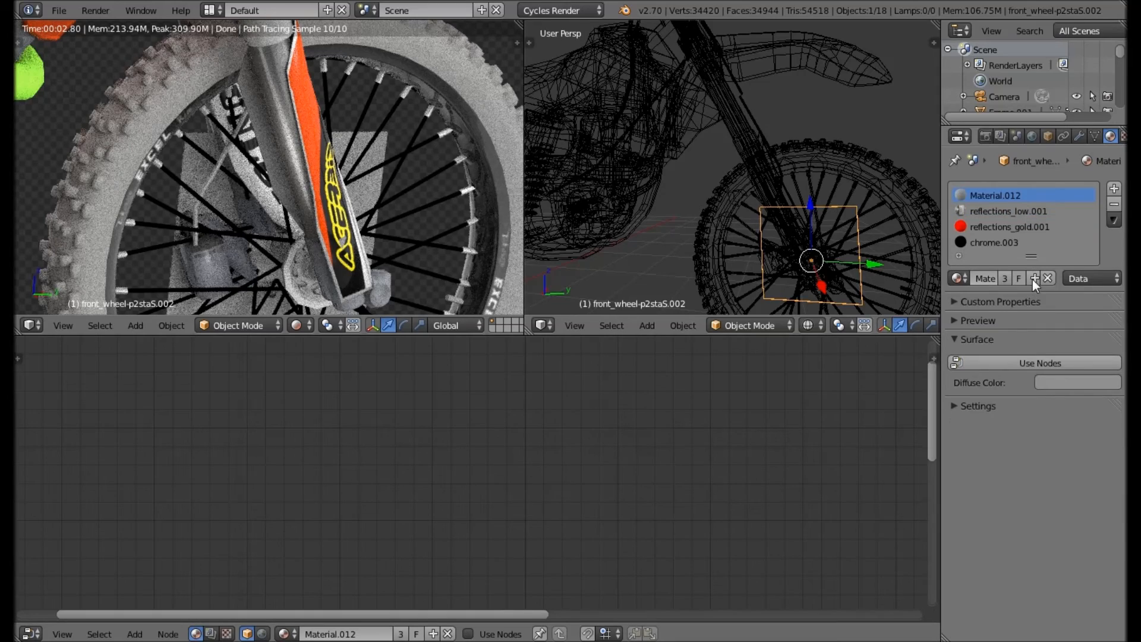
pyautogui.click(1114, 207)
pyautogui.click(1010, 211)
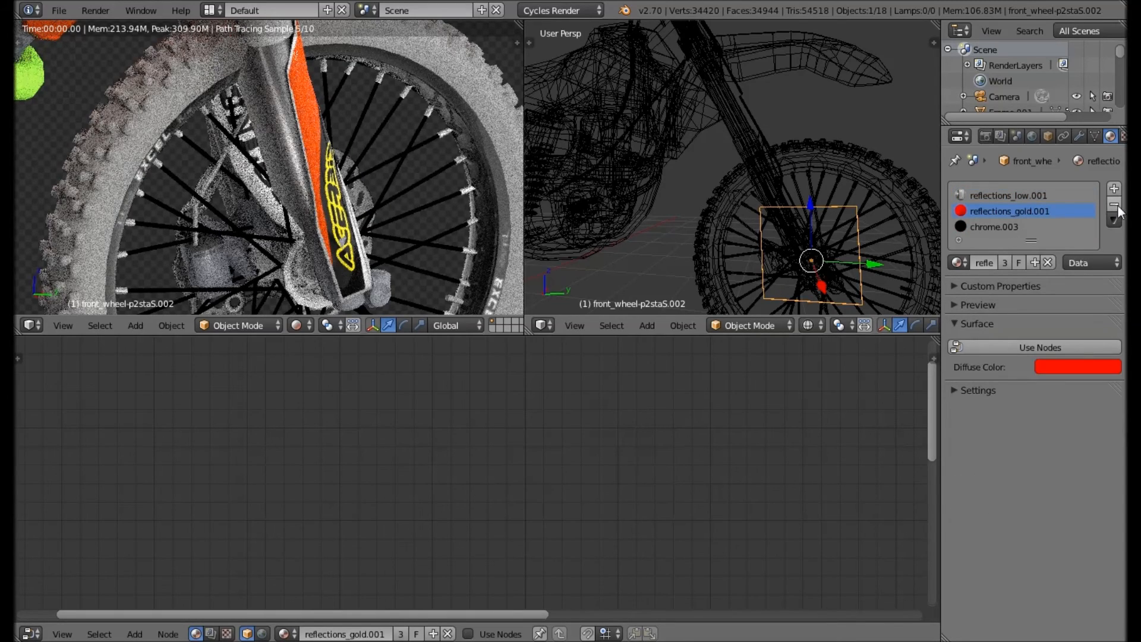
pyautogui.click(1113, 207)
pyautogui.click(1115, 206)
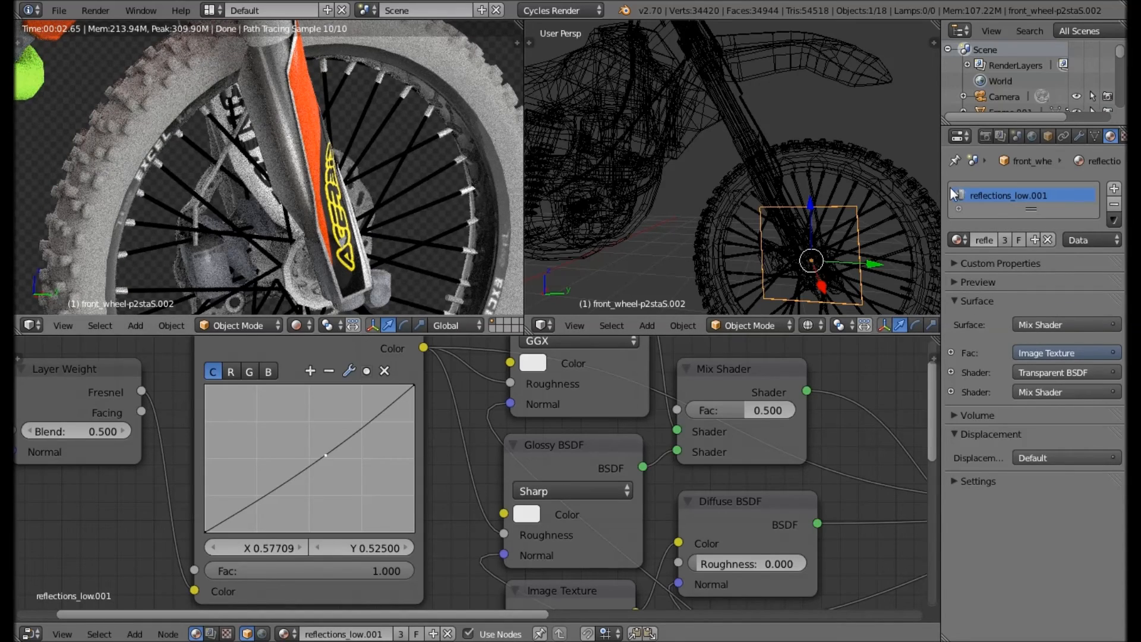
# - Enable nodes for the front wheel's Material.012 and replace its default nodes with the copied node tree
pyautogui.rightClick(869, 182)
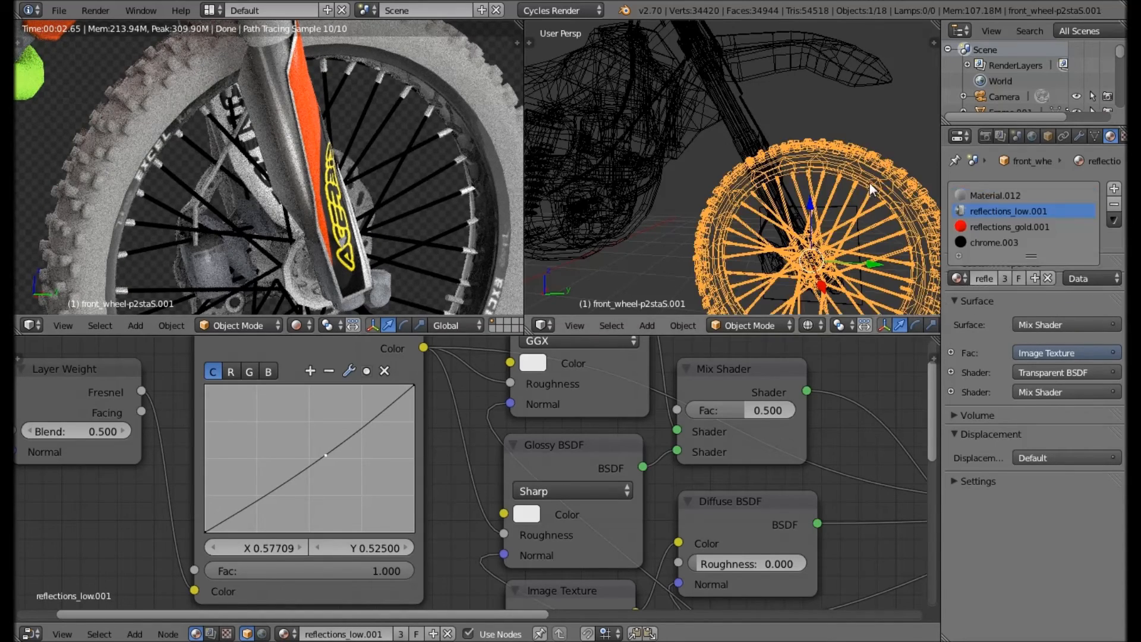
pyautogui.click(1018, 199)
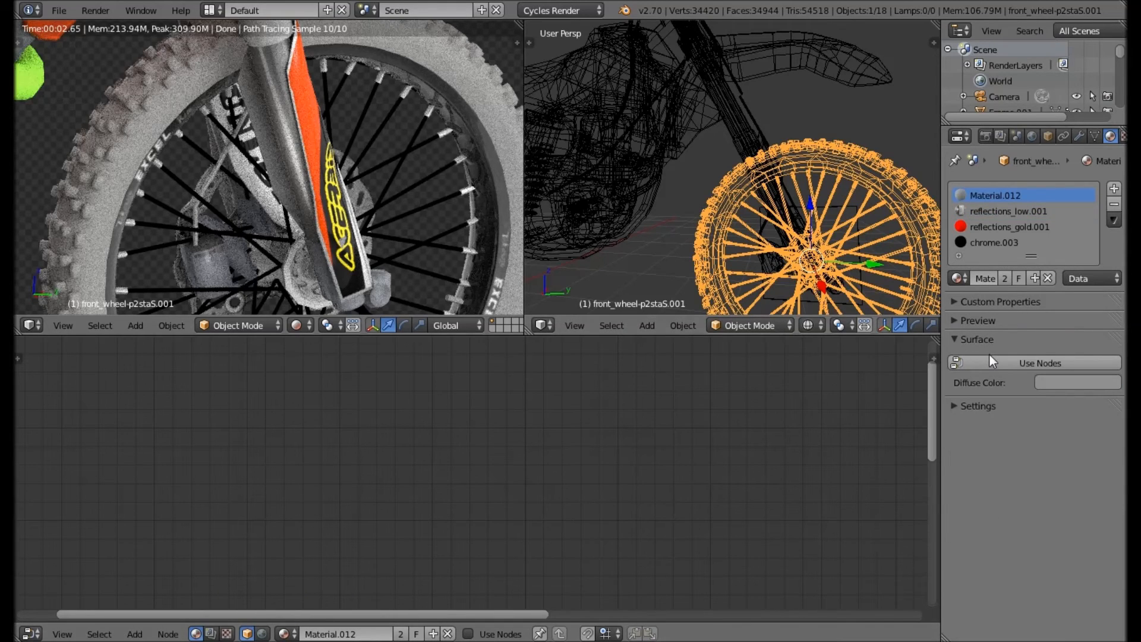
pyautogui.press('x')
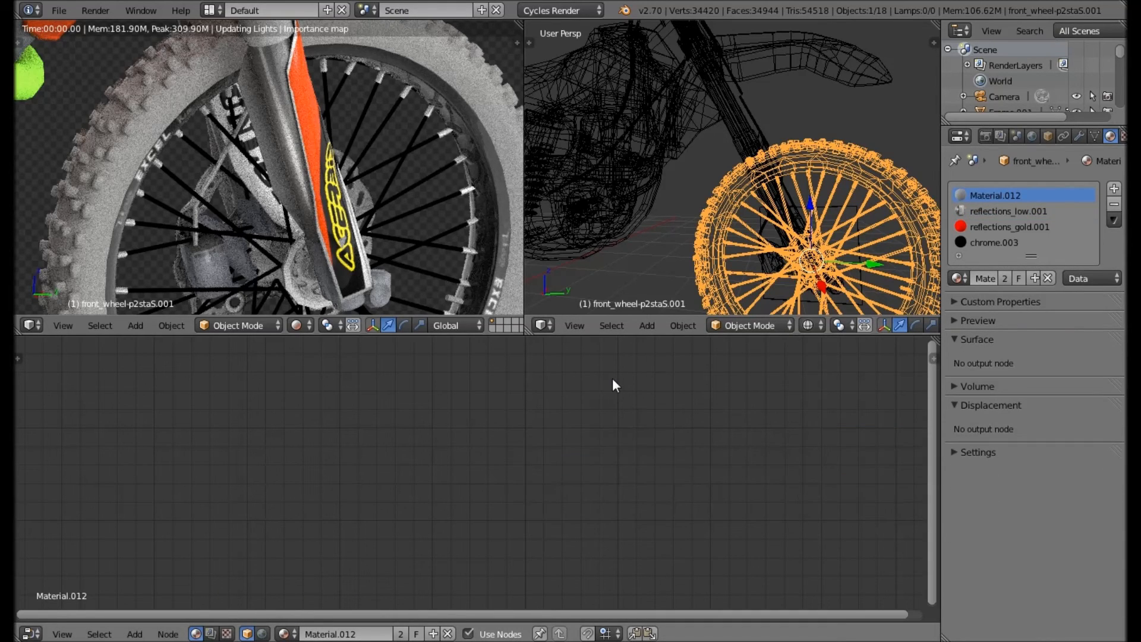
pyautogui.hotkey('ctrl', 'v')
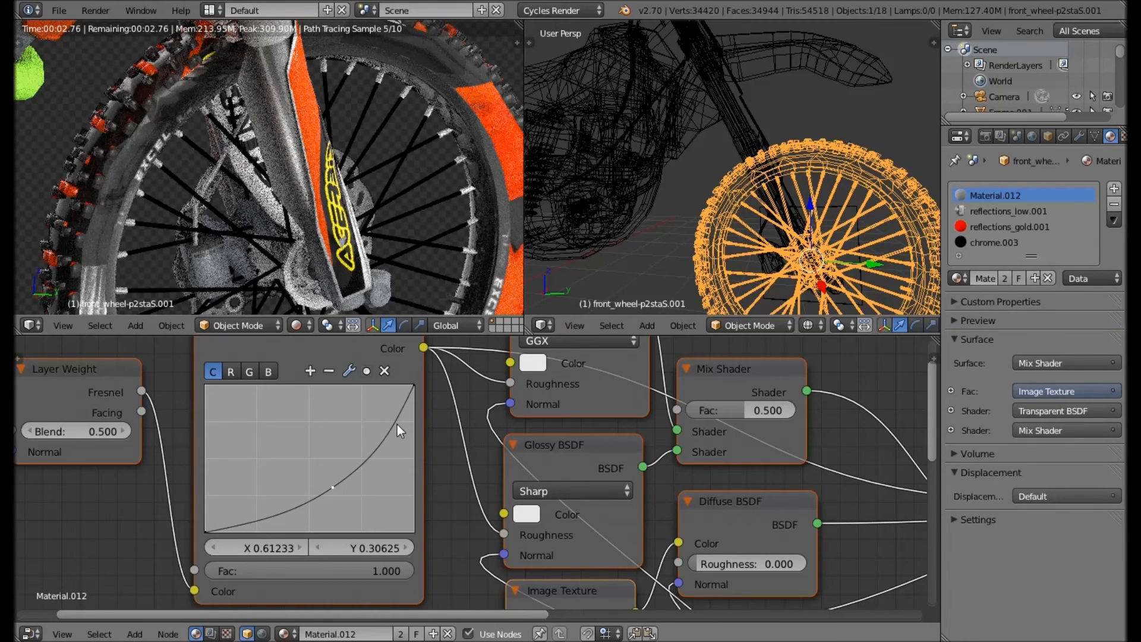
# - Copy the whole node tree of reflections_low.001 and use it to replace the nodes of the front wheel's Material.012
pyautogui.click(1004, 212)
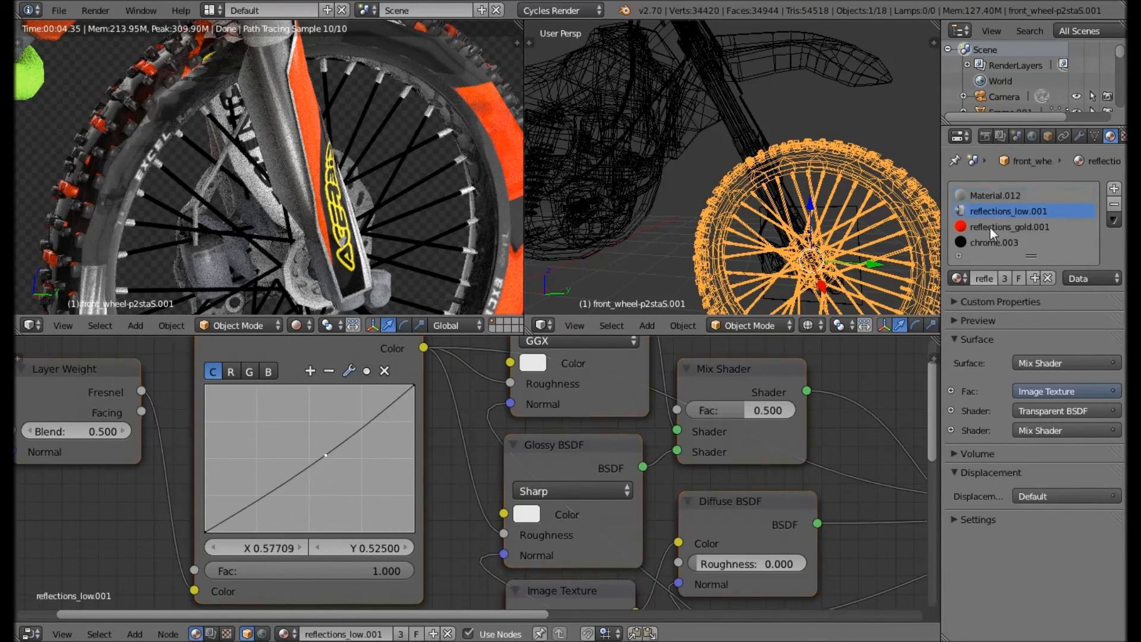
pyautogui.press('a')
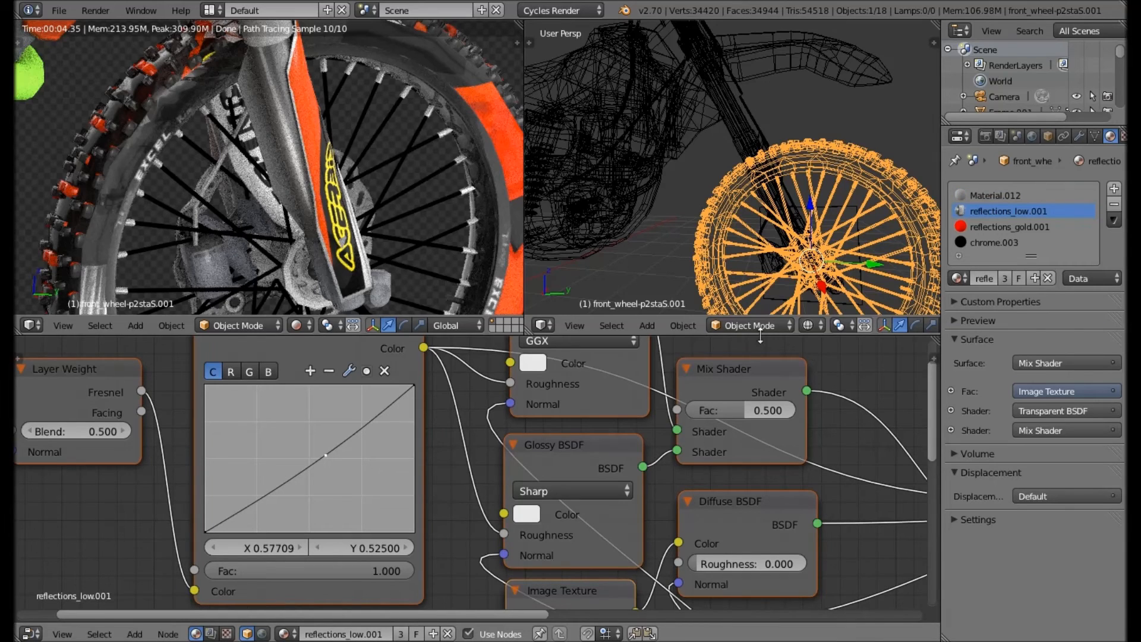
pyautogui.click(987, 195)
pyautogui.hotkey('ctrl', 'z')
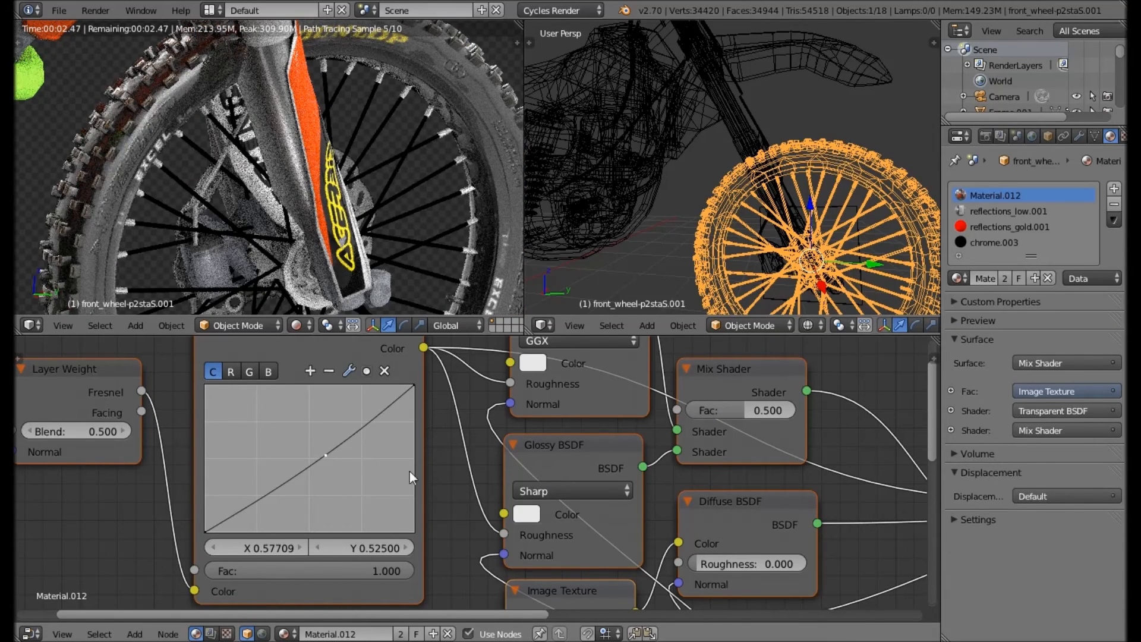
# - Shape Material.012's RGB curve by moving its middle point to about X 0.762, Y 0.175, and check the whole bike in the rendered view
pyautogui.moveTo(326, 451); pyautogui.dragTo(368, 505)
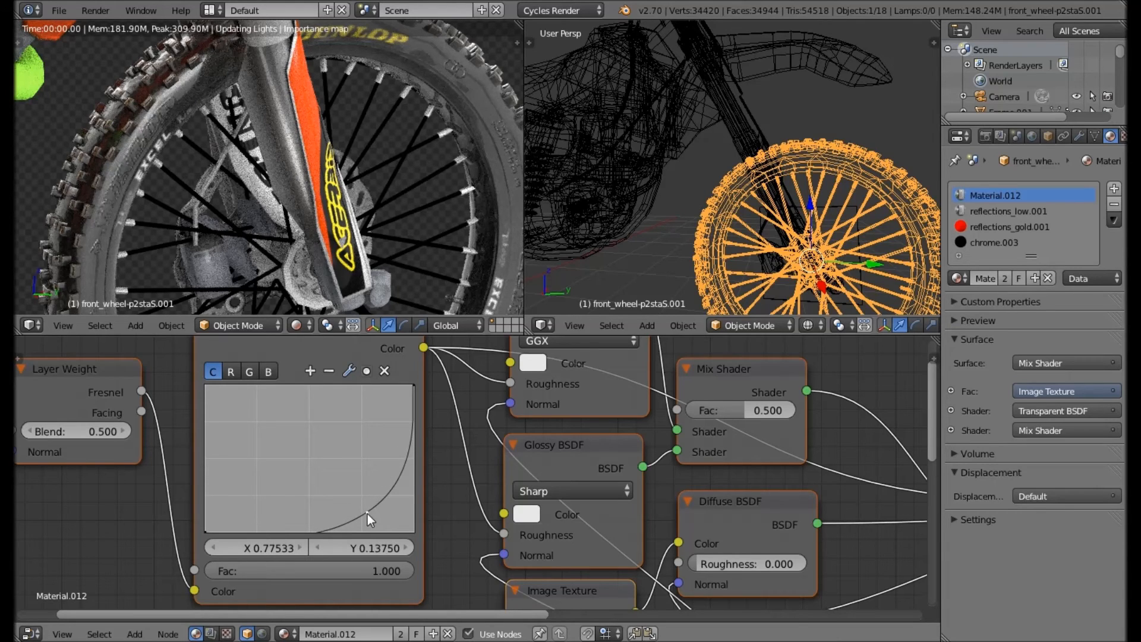
pyautogui.moveTo(367, 512); pyautogui.dragTo(360, 508)
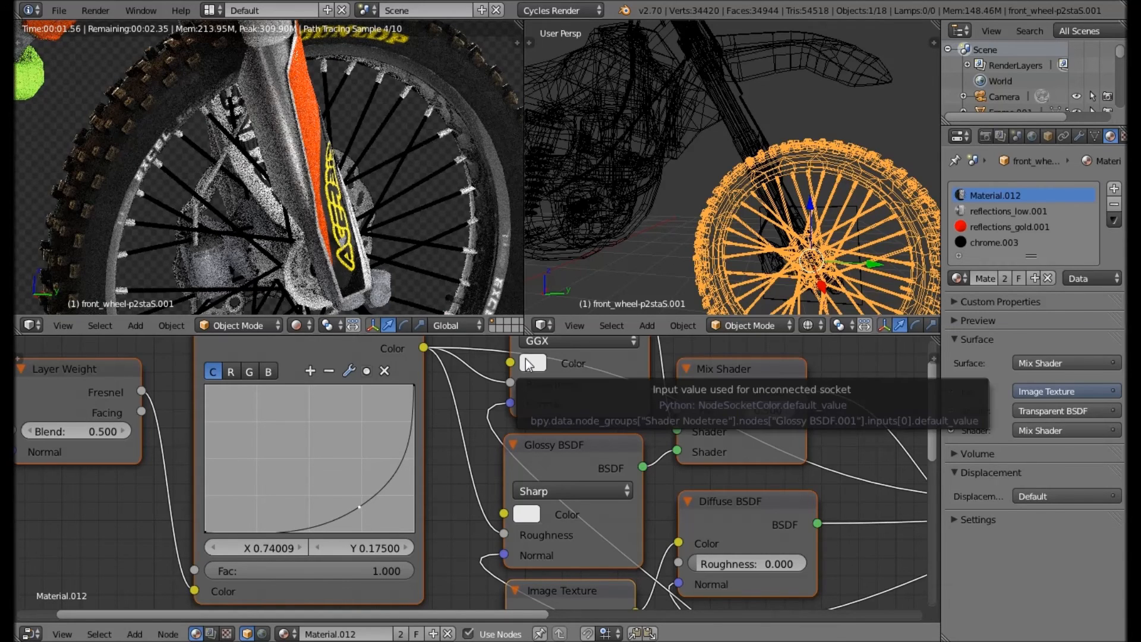
pyautogui.moveTo(360, 508); pyautogui.dragTo(356, 496)
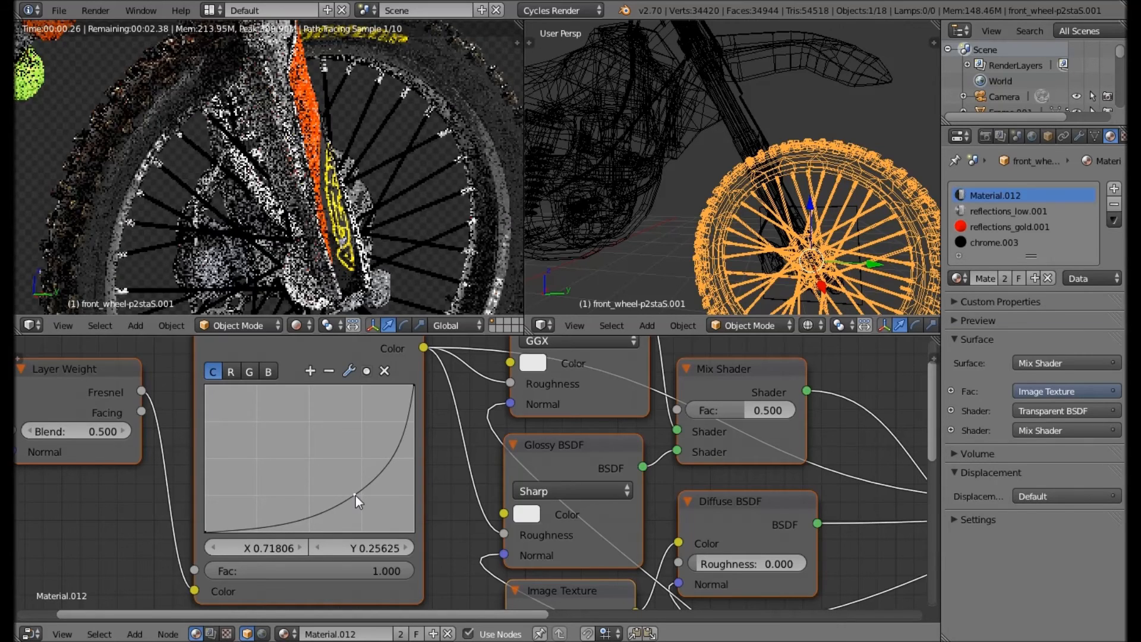
pyautogui.moveTo(355, 495); pyautogui.dragTo(362, 504)
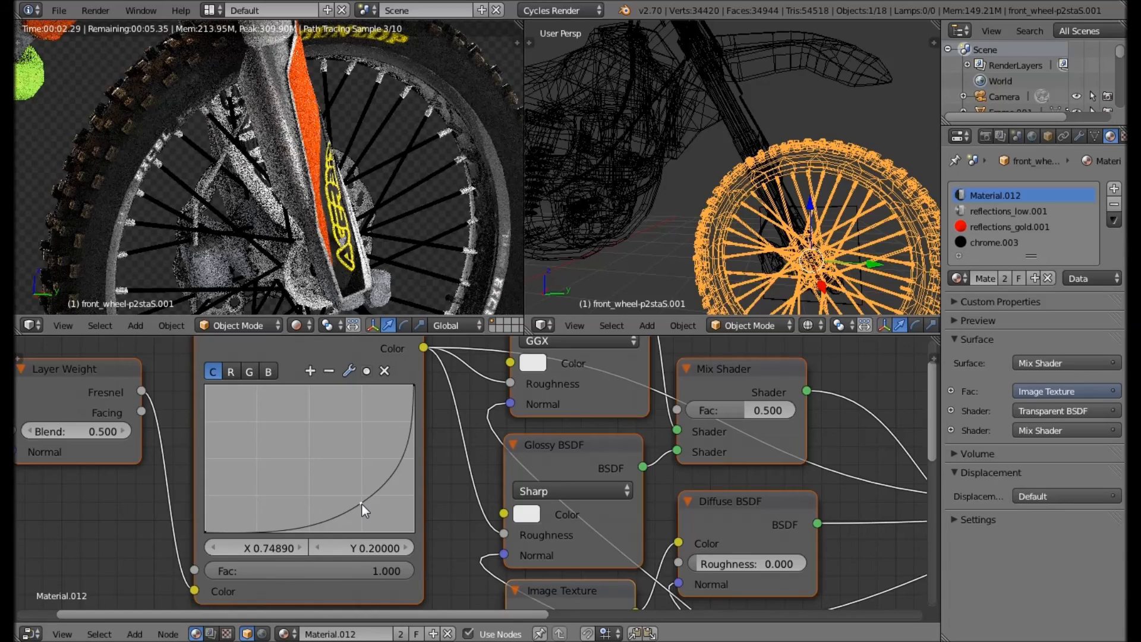
pyautogui.moveTo(361, 503); pyautogui.dragTo(364, 507)
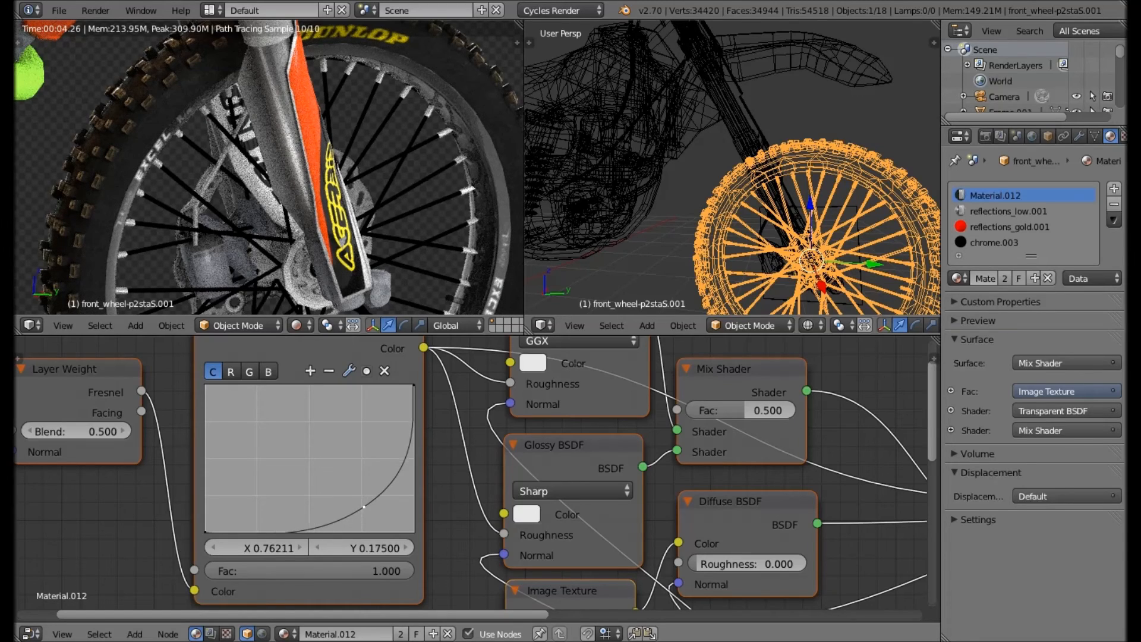
pyautogui.scroll(-6, 398, 117)
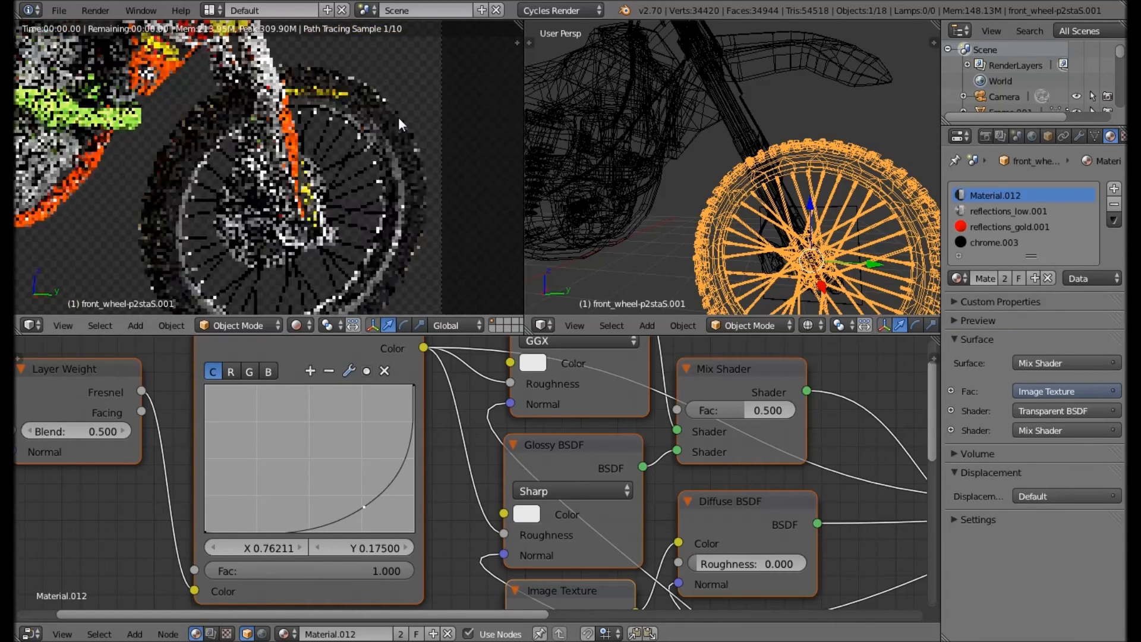
pyautogui.scroll(-8, 380, 161)
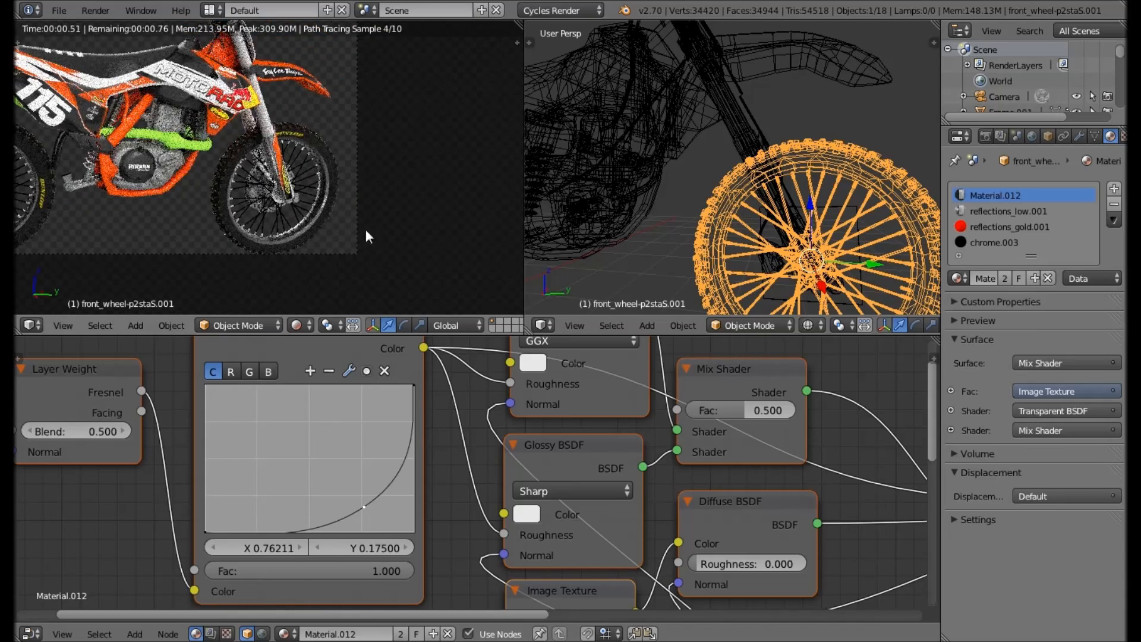
pyautogui.keyDown('shift'); pyautogui.moveTo(426, 223); pyautogui.dragTo(494, 223, button='middle'); pyautogui.keyUp('shift')
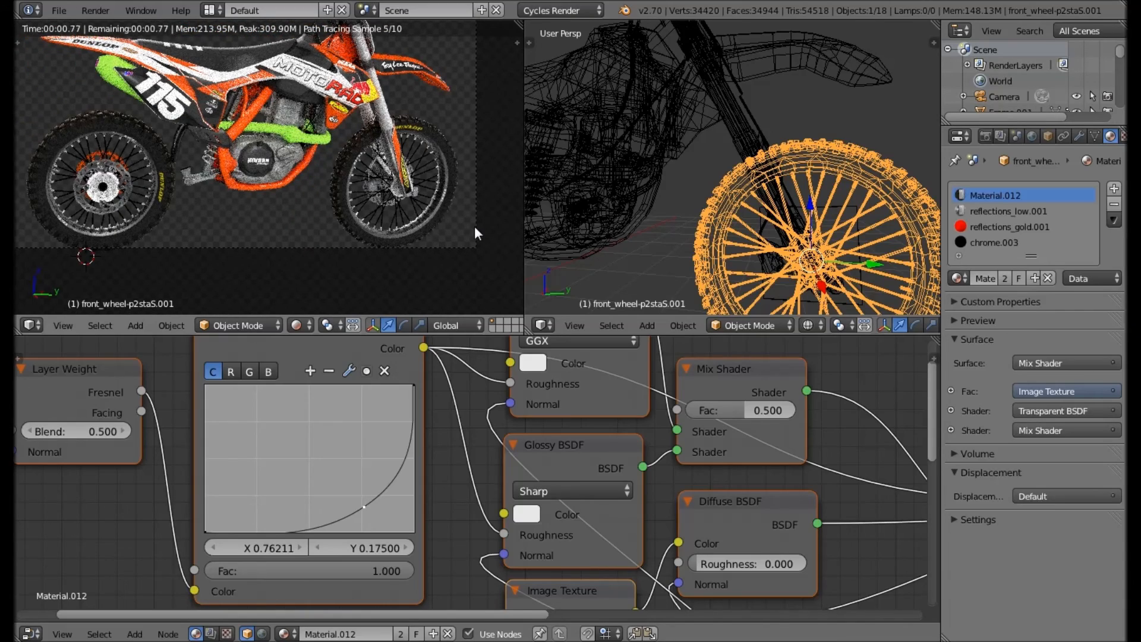
pyautogui.scroll(-1, 469, 223)
pyautogui.keyDown('shift'); pyautogui.moveTo(397, 192); pyautogui.dragTo(452, 226, button='middle'); pyautogui.keyUp('shift')
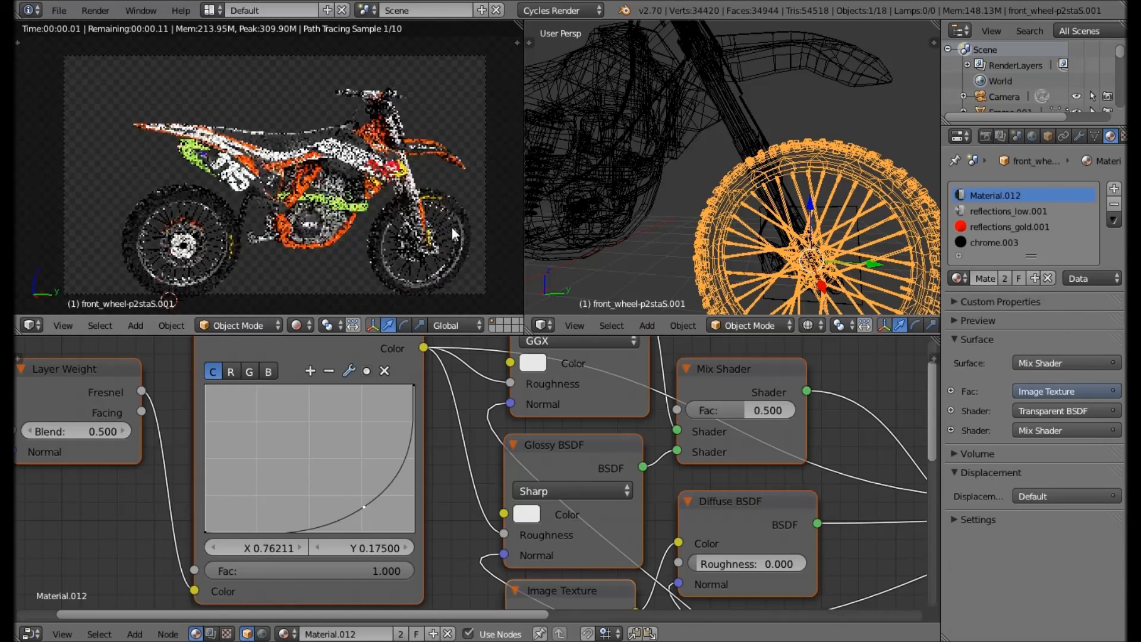
# - Replace the world's environment texture with HDRi3.hdr from the BLender Files\Render\2013Rmz250RenderSet\Environment folder
pyautogui.moveTo(713, 135); pyautogui.dragTo(778, 184, button='middle')
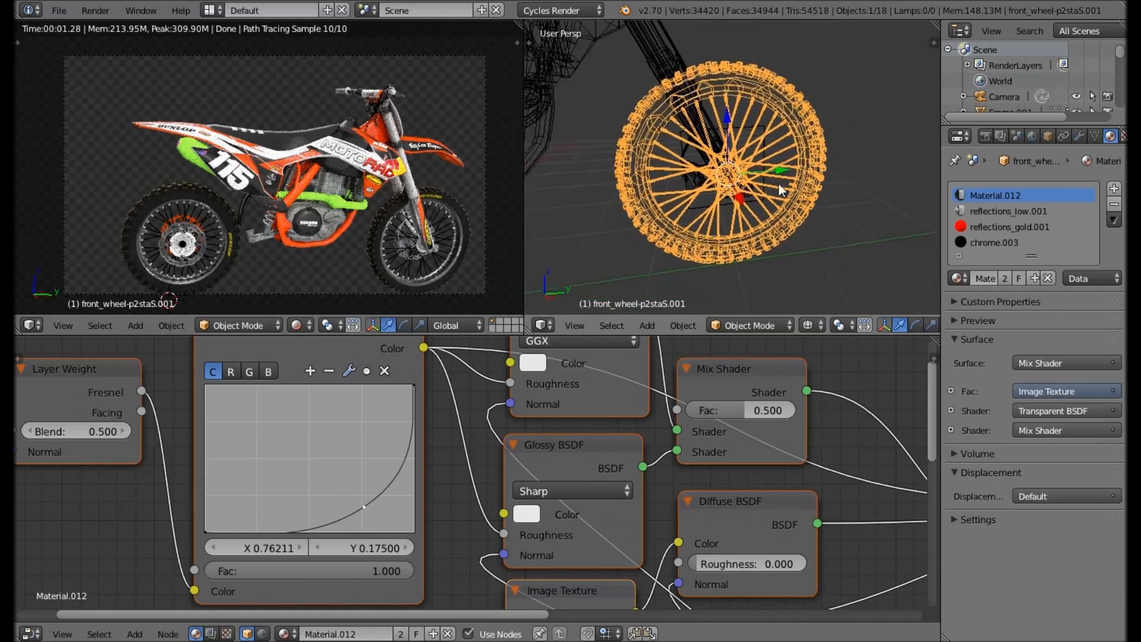
pyautogui.scroll(-2, 778, 184)
pyautogui.click(1029, 139)
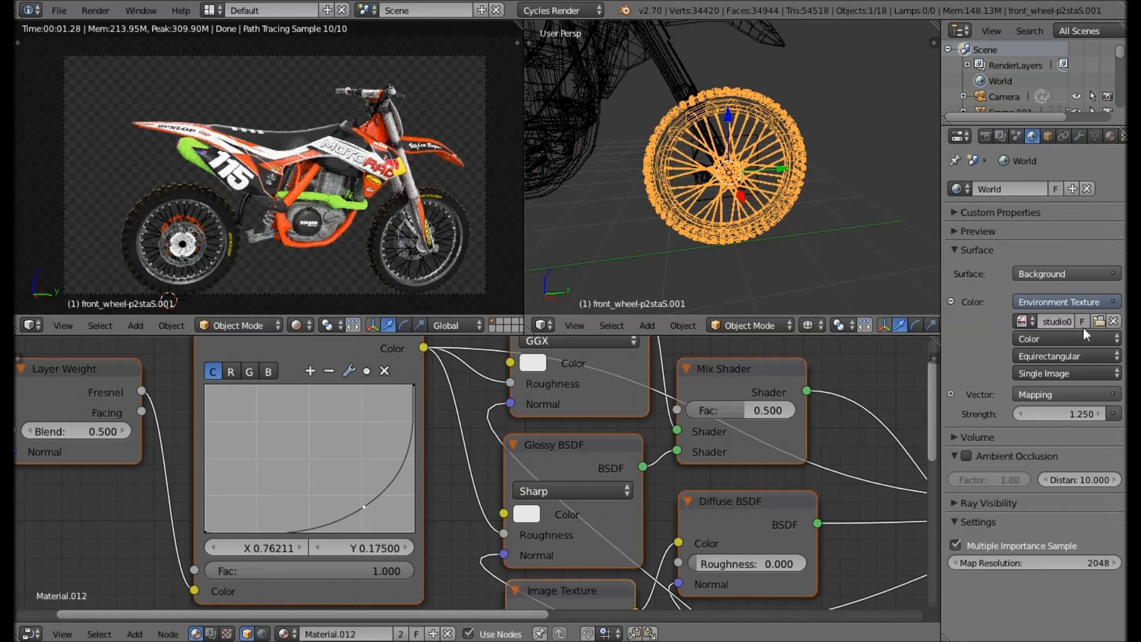
pyautogui.click(1100, 319)
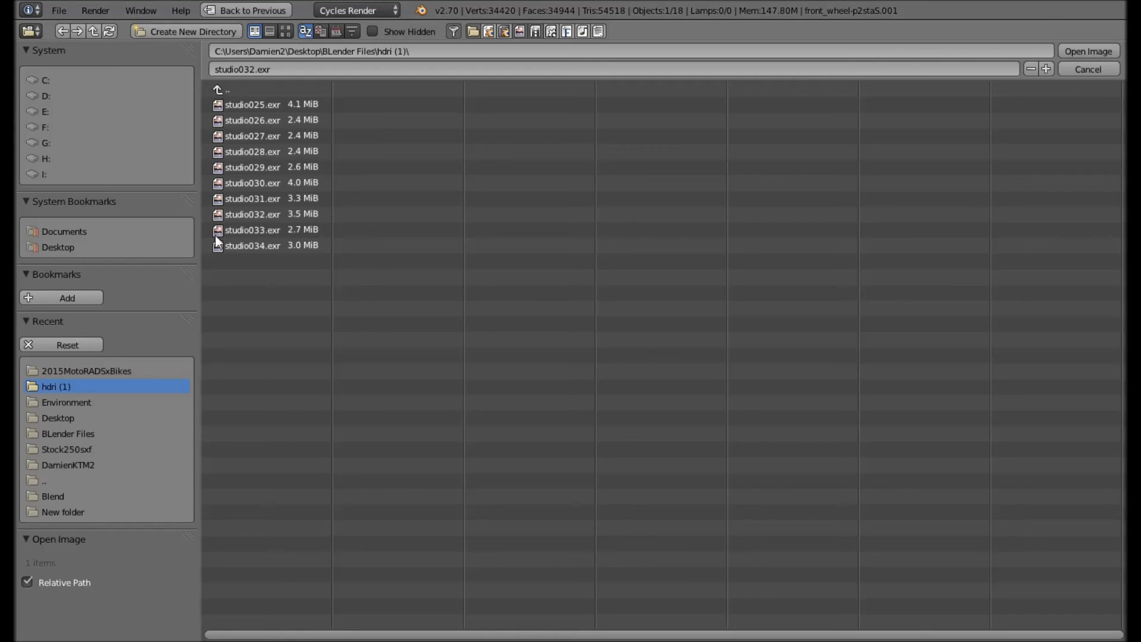
pyautogui.click(155, 246)
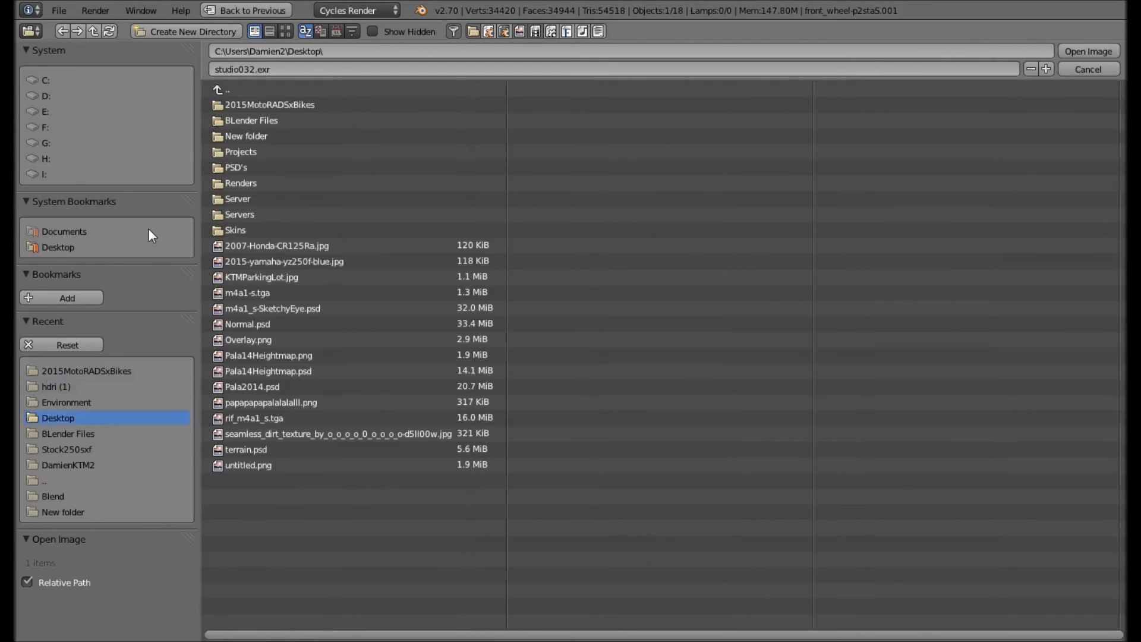
pyautogui.click(285, 120)
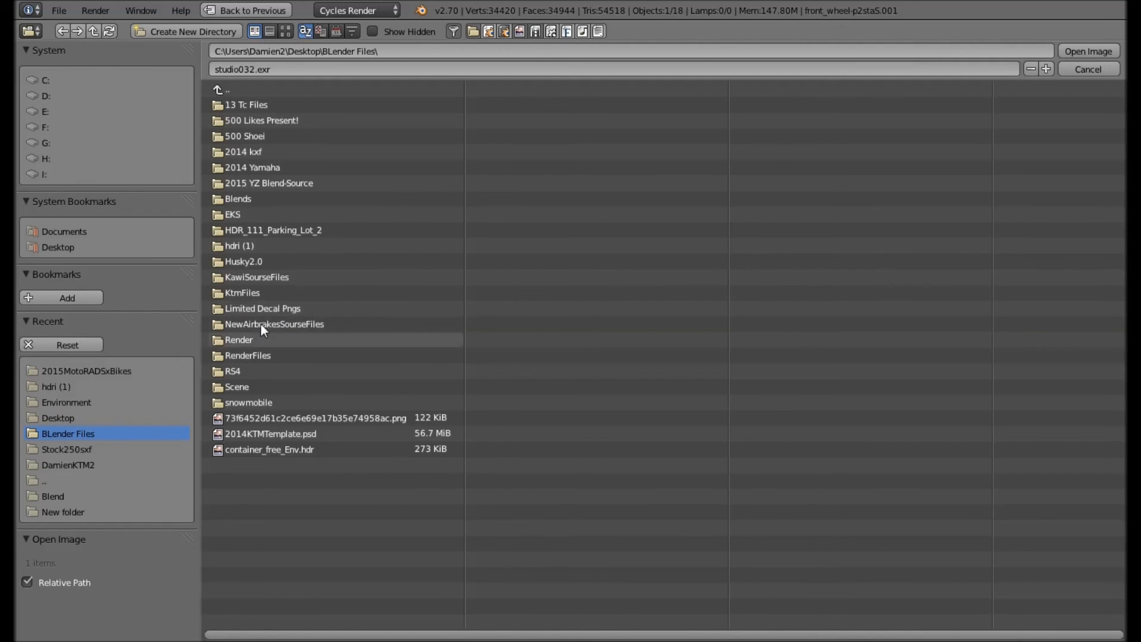
pyautogui.click(255, 339)
pyautogui.click(264, 106)
pyautogui.click(260, 137)
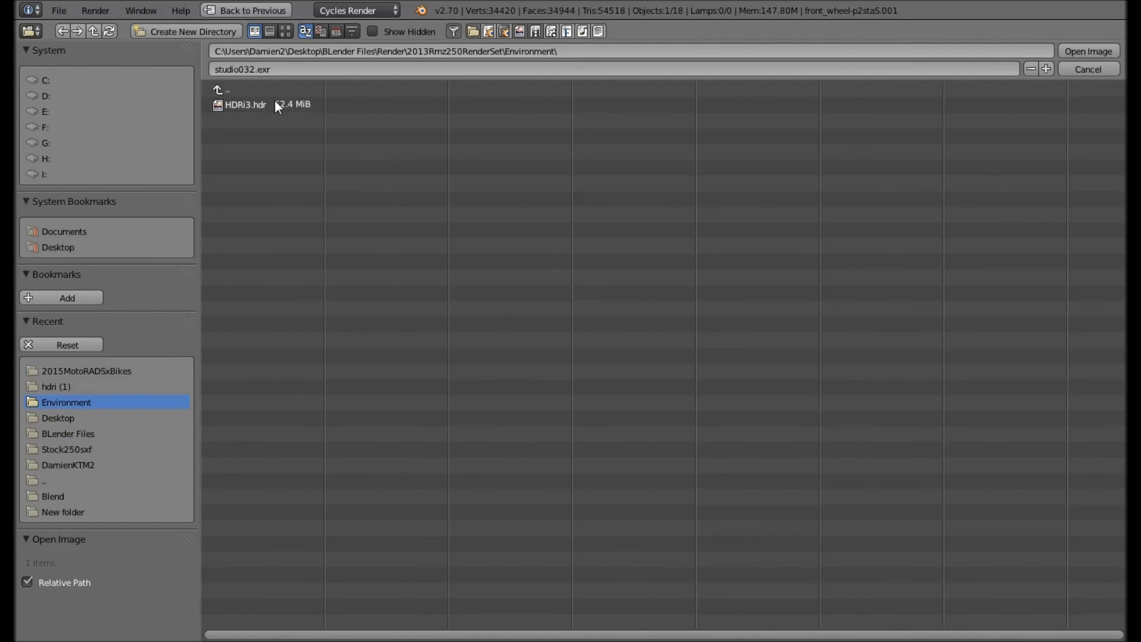
pyautogui.doubleClick(275, 100)
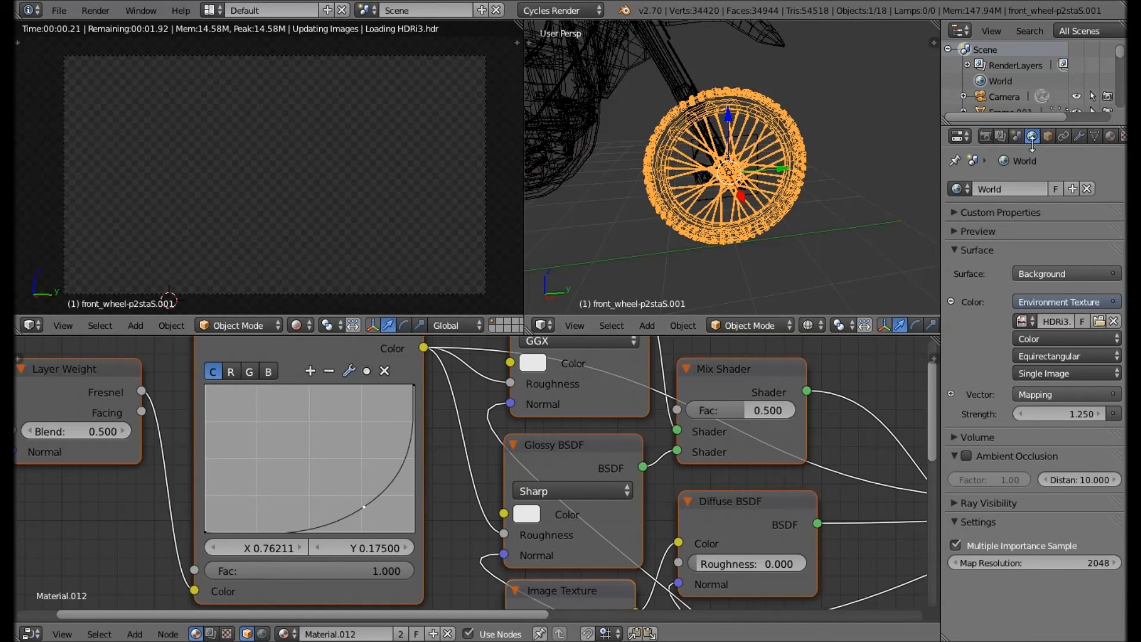
# - Set the world background strength to 1
pyautogui.click(1069, 410)
pyautogui.write('1')
pyautogui.press('Return')
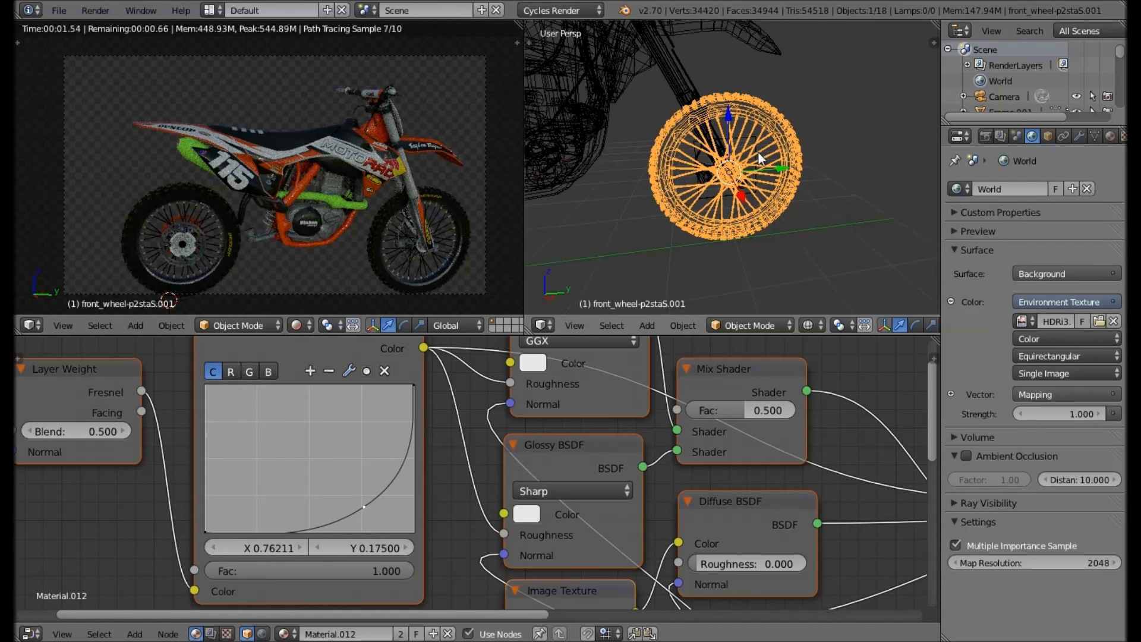
# - Add a Sun lamp to the scene and raise it along Z high above the bike
pyautogui.scroll(-6, 779, 133)
pyautogui.keyDown('shift'); pyautogui.moveTo(782, 128); pyautogui.dragTo(808, 136, button='middle'); pyautogui.keyUp('shift')
pyautogui.scroll(3, 677, 134)
pyautogui.moveTo(675, 133); pyautogui.dragTo(799, 162, button='middle')
pyautogui.hotkey('shift', 'a')
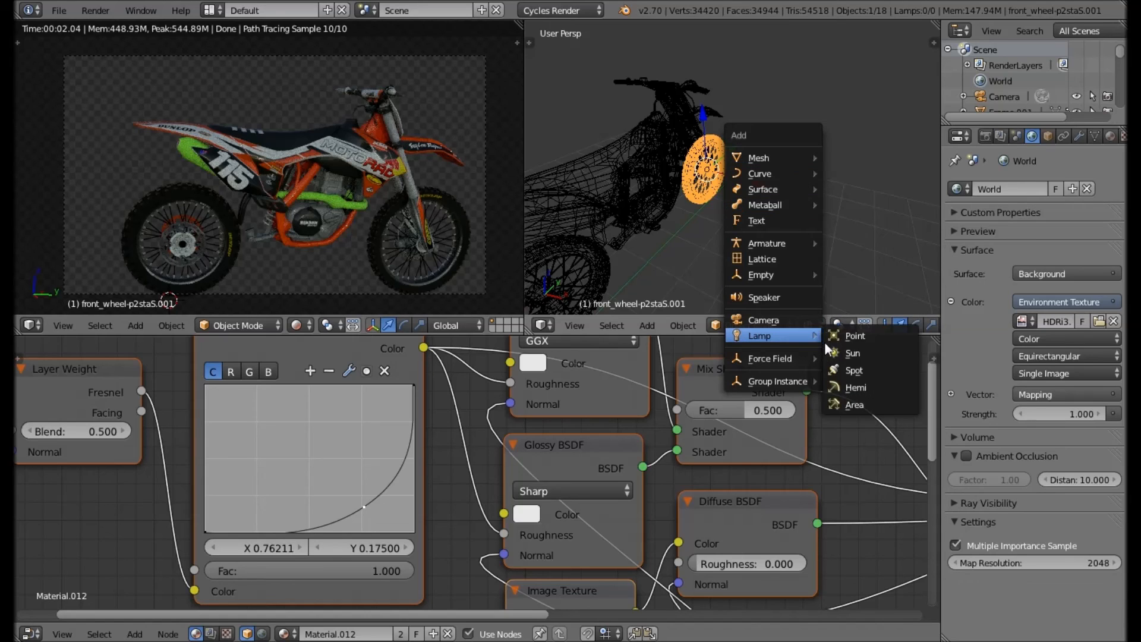
pyautogui.click(838, 351)
pyautogui.scroll(-5, 771, 202)
pyautogui.press('g')
pyautogui.press('z')
pyautogui.click(755, 137)
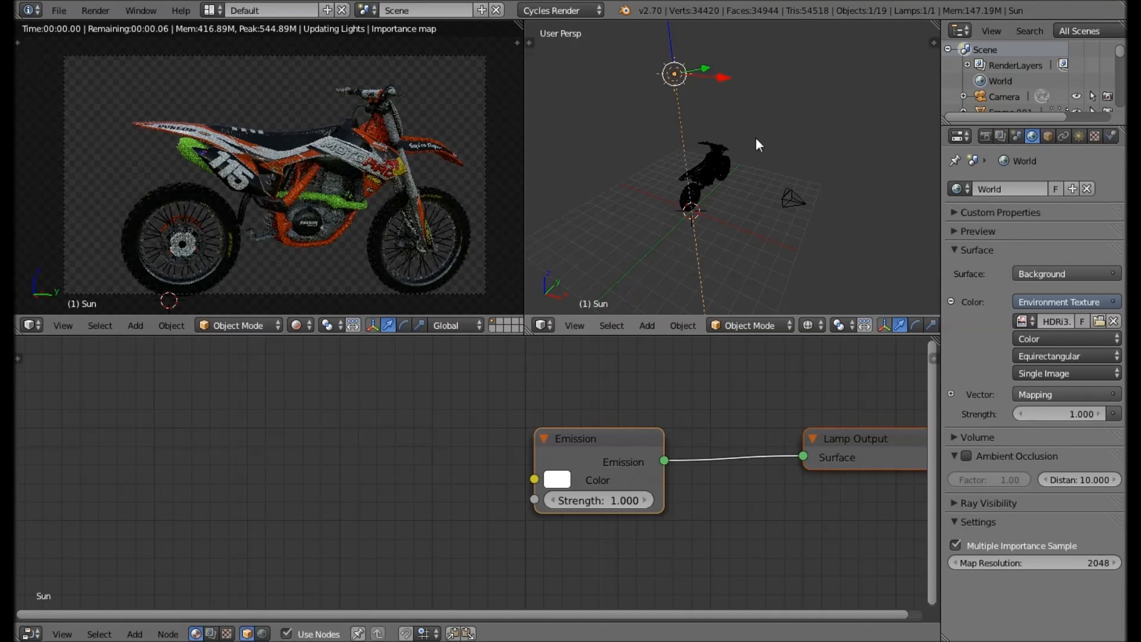
# - Set the sun lamp's emission strength to 10 and its size to 0.005
pyautogui.click(599, 498)
pyautogui.write('10')
pyautogui.press('Return')
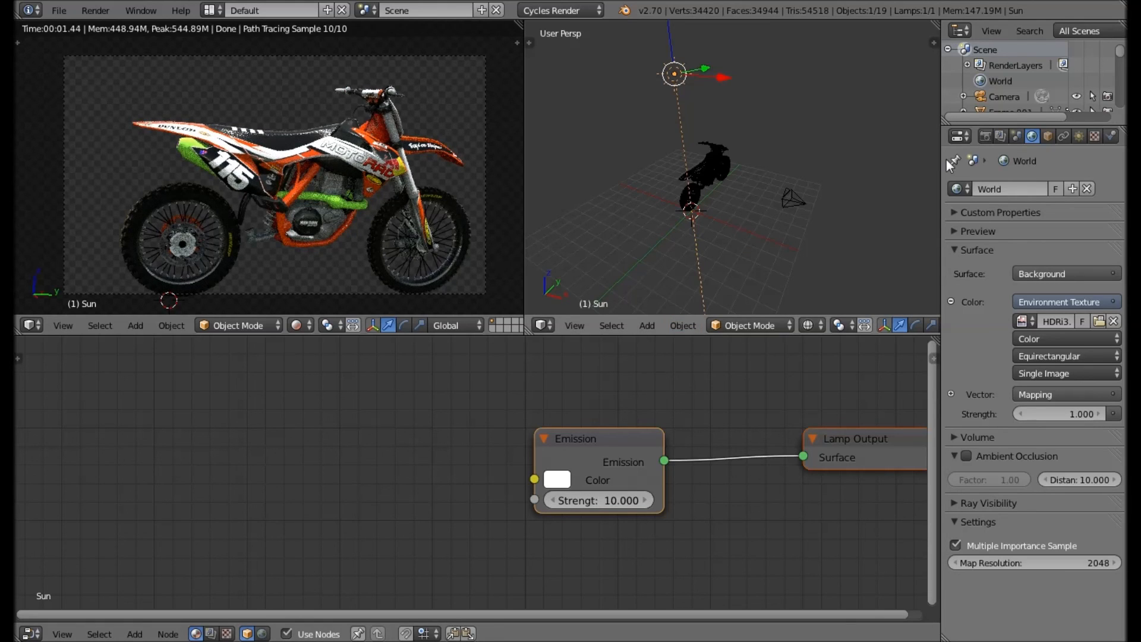
pyautogui.click(1078, 136)
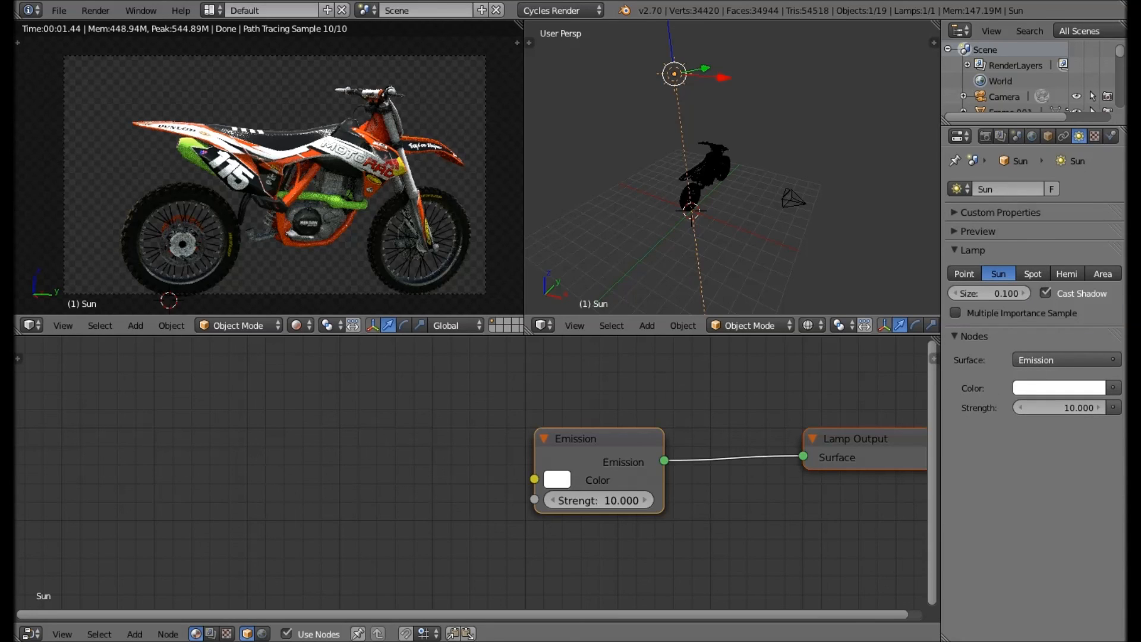
pyautogui.click(993, 291)
pyautogui.press('Return')
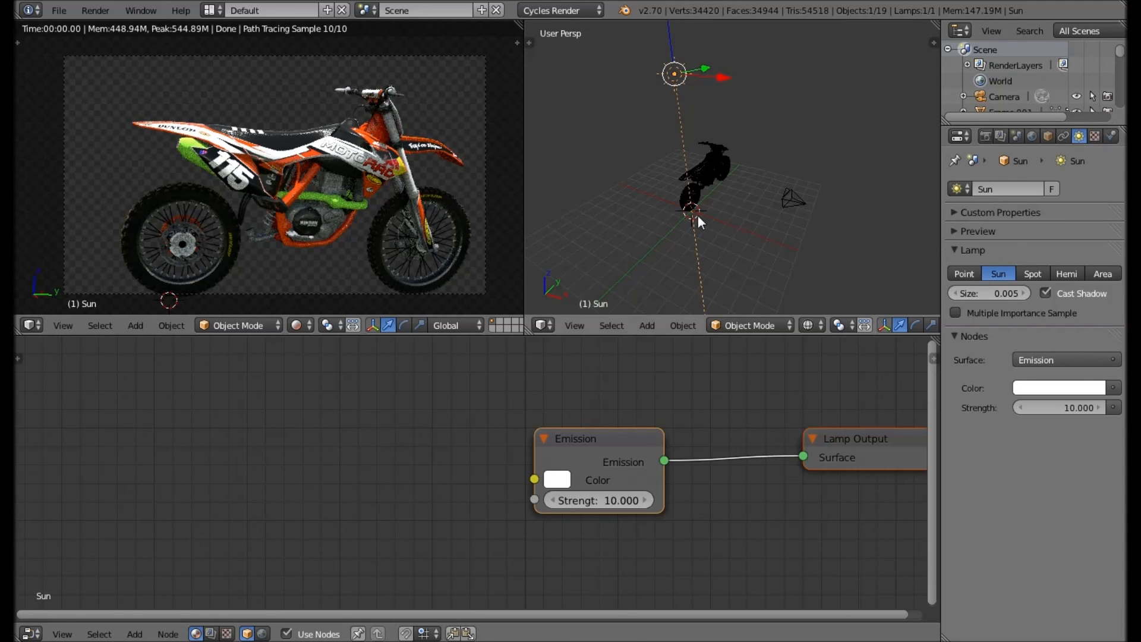
# - Move the sun lamp away from the bike and rotate it, including about the Z axis, to aim its beam at the bike
pyautogui.press('g')
pyautogui.click(736, 195)
pyautogui.moveTo(735, 195); pyautogui.dragTo(828, 241, button='middle')
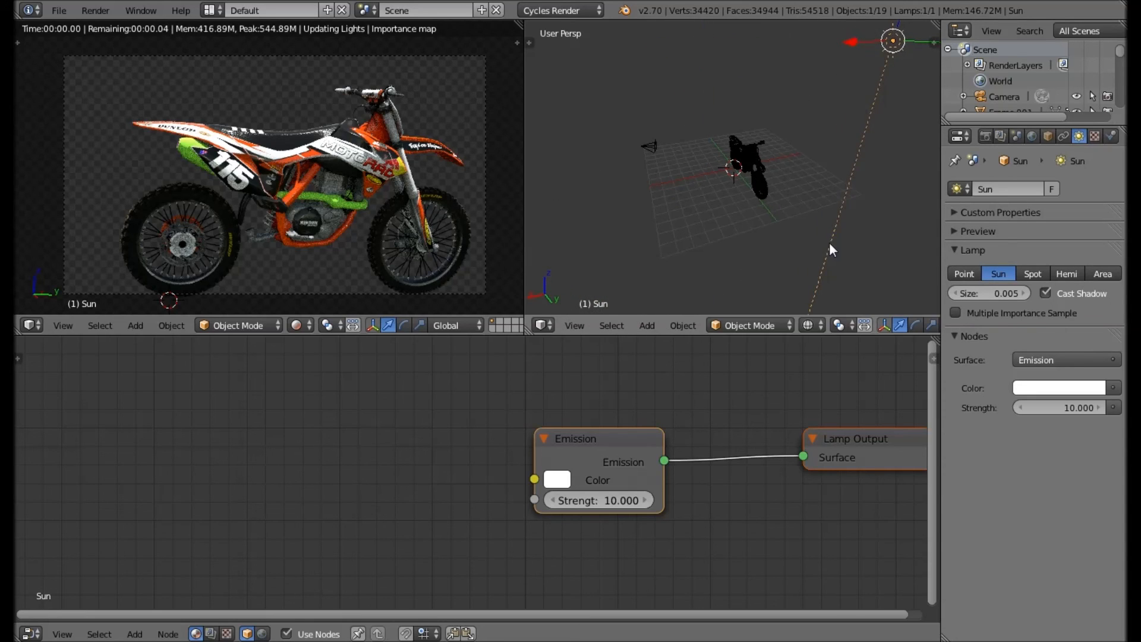
pyautogui.press('r')
pyautogui.click(746, 113)
pyautogui.moveTo(746, 113); pyautogui.dragTo(768, 122, button='middle')
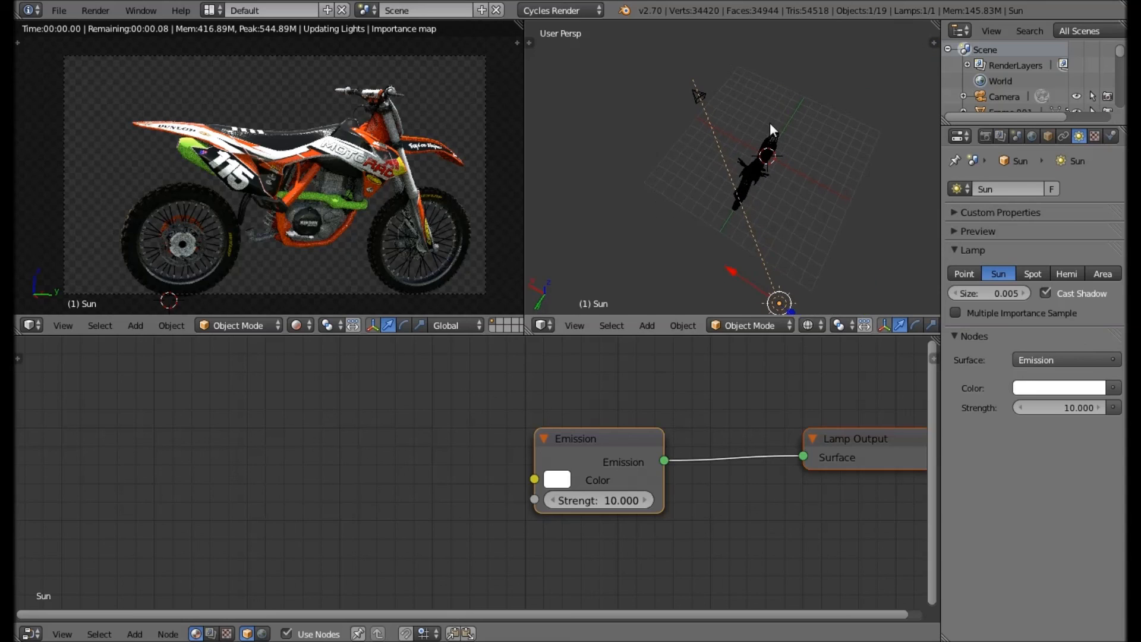
pyautogui.press('r')
pyautogui.press('z')
pyautogui.click(843, 121)
# - Reposition the sun lamp beyond the bike's front wheel and adjust its height along Z
pyautogui.press('g')
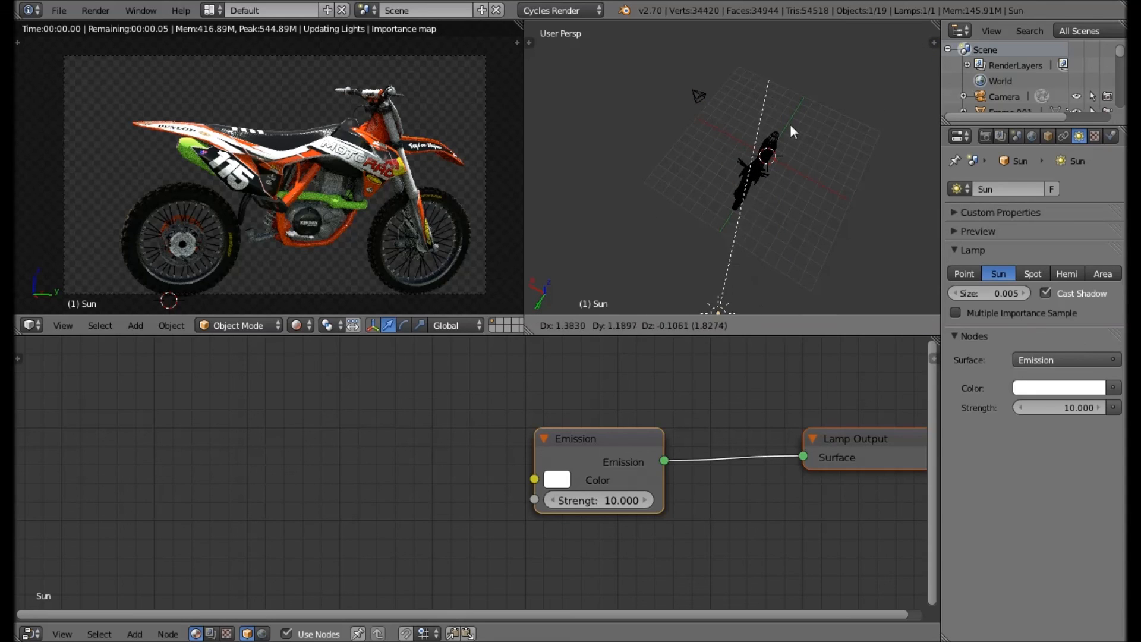
pyautogui.click(711, 168)
pyautogui.moveTo(747, 135); pyautogui.dragTo(816, 88, button='middle')
pyautogui.press('g')
pyautogui.press('z')
pyautogui.click(861, 185)
pyautogui.moveTo(648, 273); pyautogui.dragTo(699, 250, button='middle')
# - Rotate the sun lamp about 18 degrees in the side view and lower it slightly along Z, checking the lighting on the bike
pyautogui.press('r')
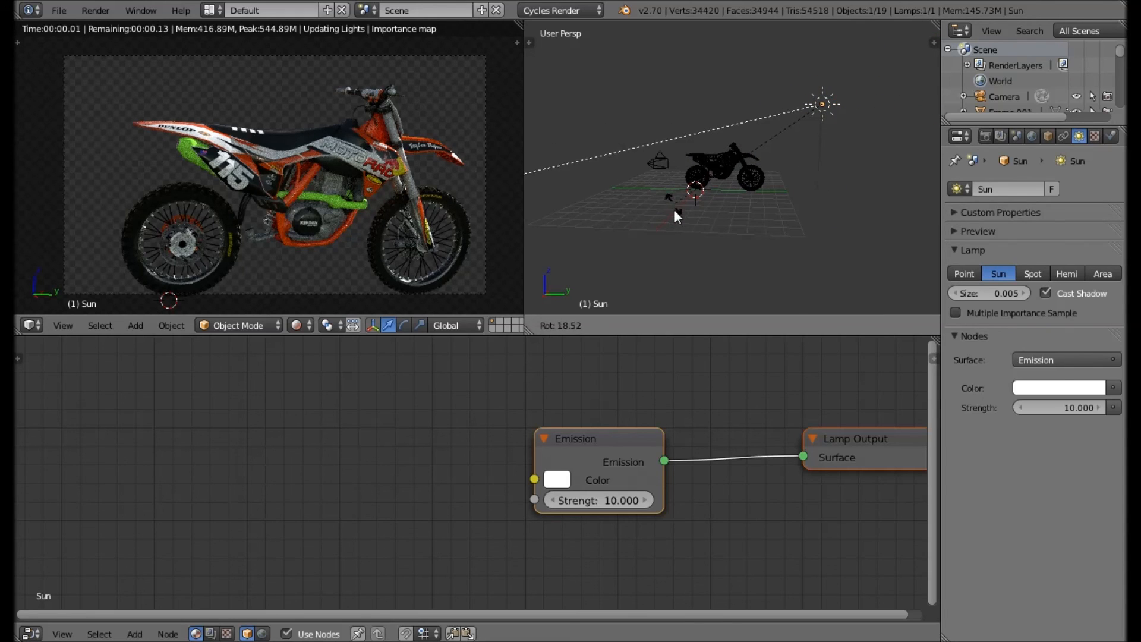
pyautogui.click(676, 213)
pyautogui.press('g')
pyautogui.press('z')
pyautogui.click(758, 205)
pyautogui.scroll(4, 389, 146)
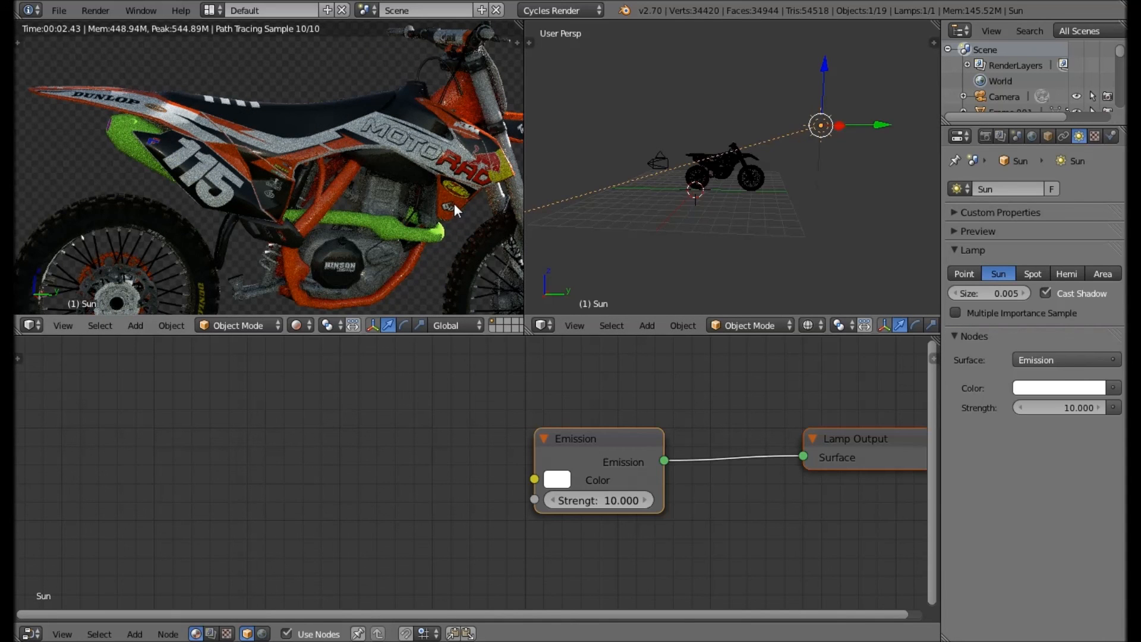
pyautogui.scroll(-2, 474, 212)
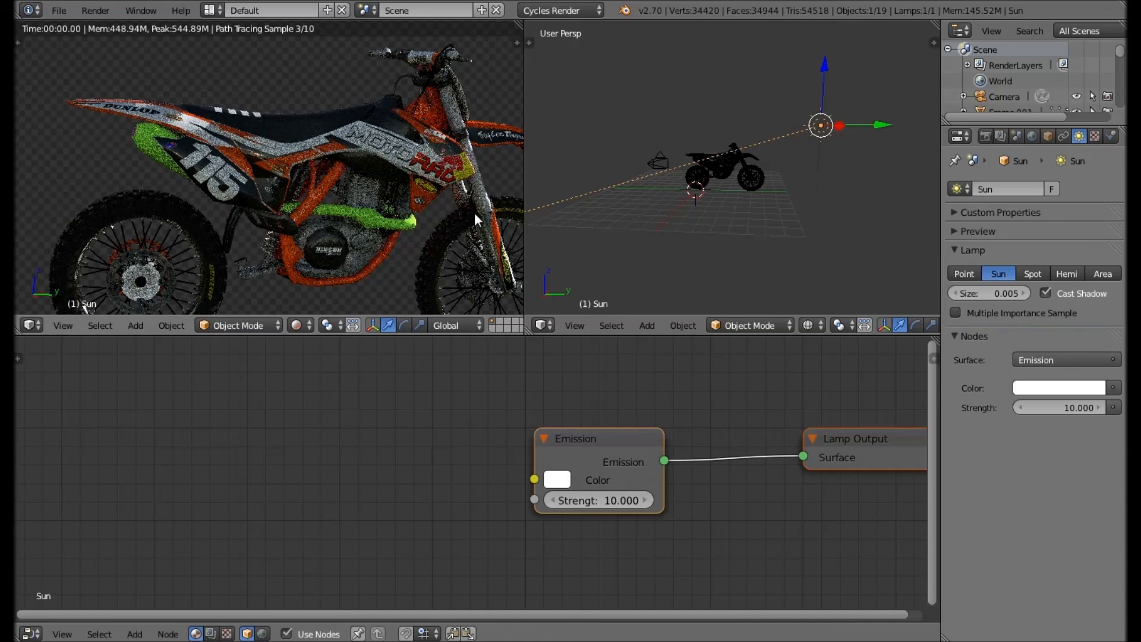